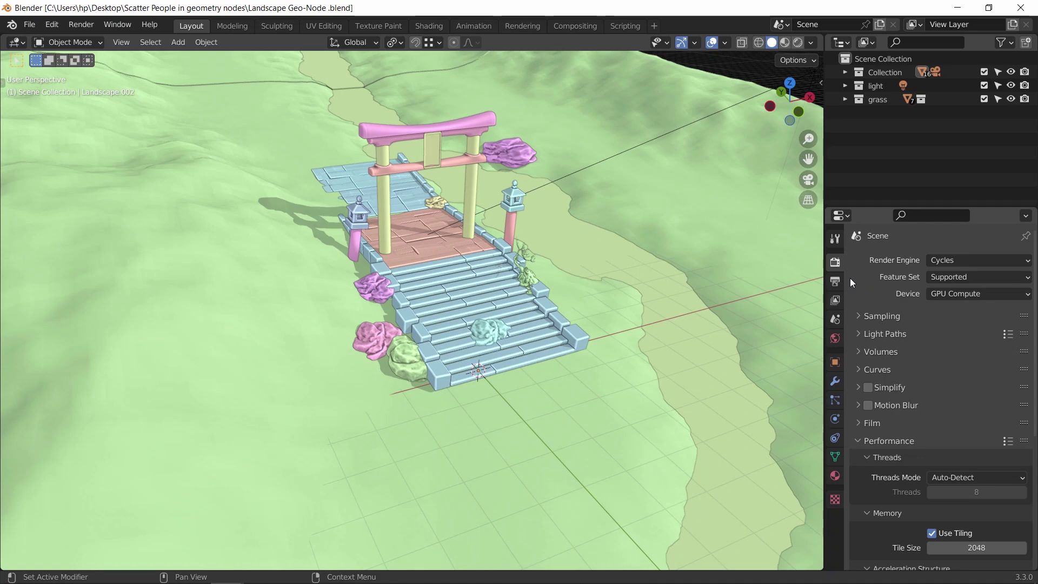
# Step: View the landscape scene through its camera
pyautogui.press('KP_0')
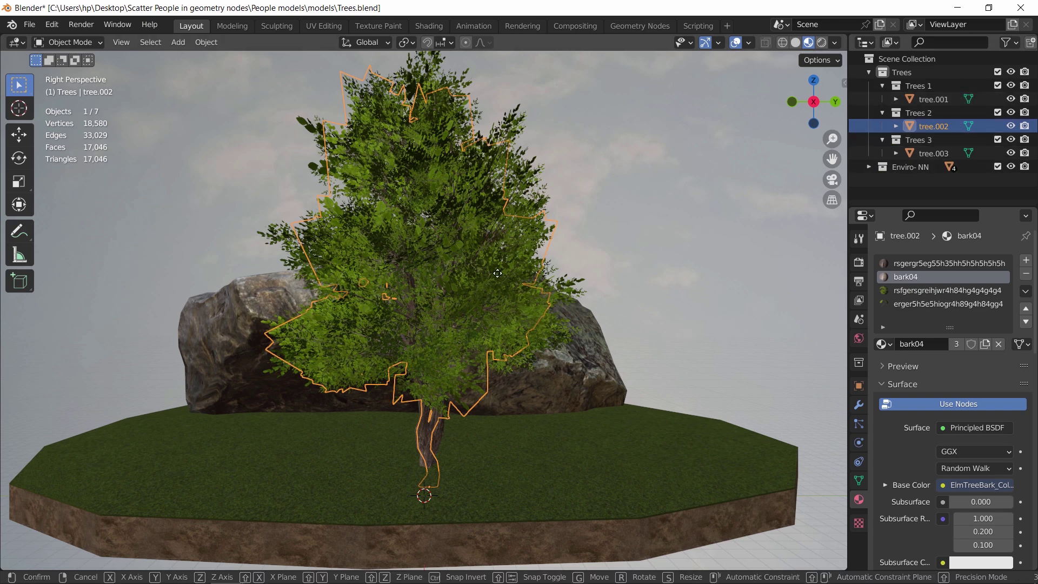
# Step: Examine the overlapping tree models in Trees.blend in solid shading and select tree.001
pyautogui.press('g')
pyautogui.click(595, 227)
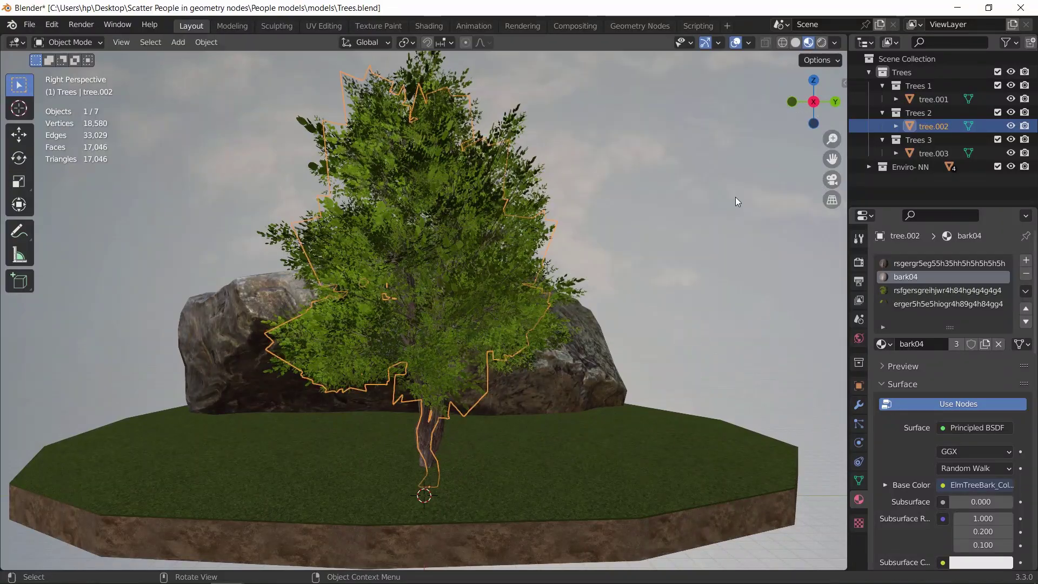
pyautogui.press('s')
pyautogui.rightClick(734, 279)
pyautogui.press('z')
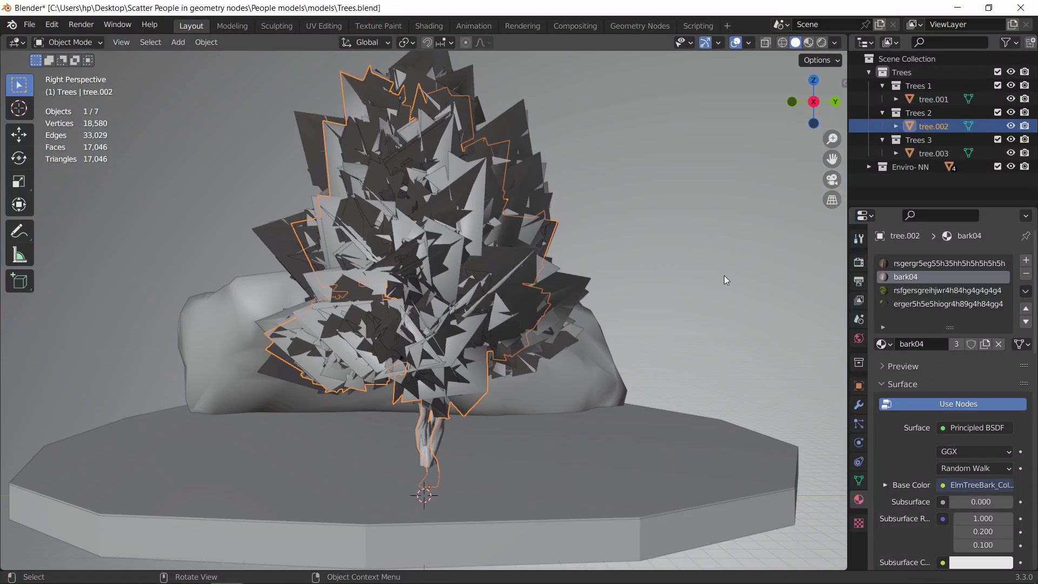
pyautogui.click(503, 291)
pyautogui.moveTo(491, 295); pyautogui.dragTo(89, 158, button='middle')
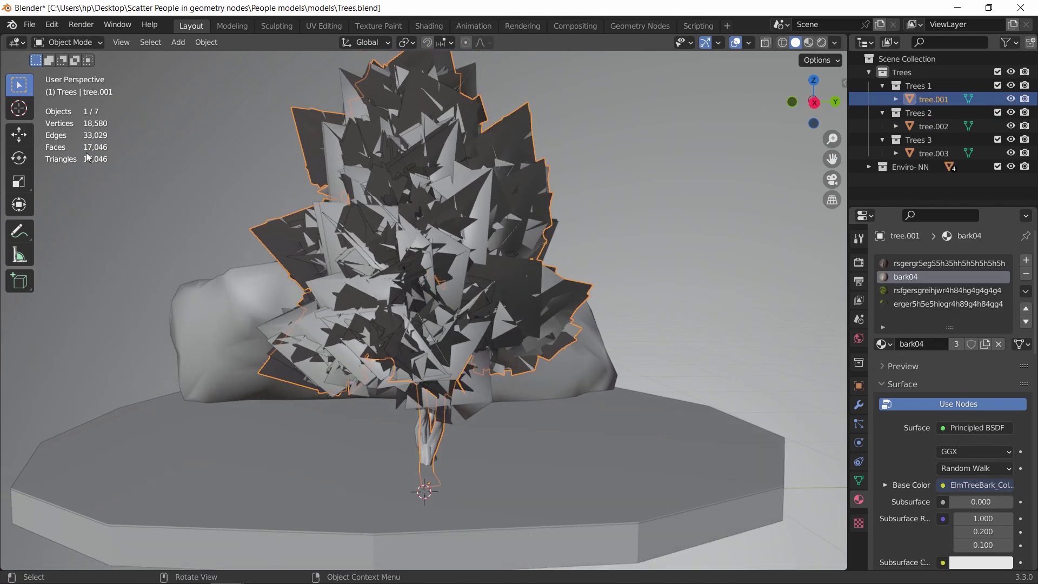
pyautogui.press('z')
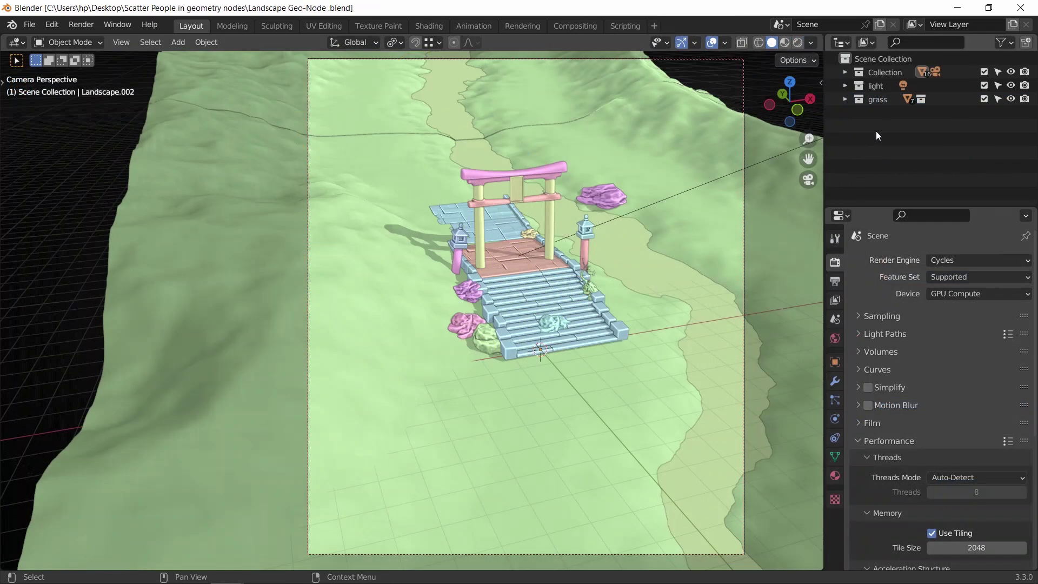
# Step: Create a new collection in the landscape scene and name it Trees
pyautogui.rightClick(872, 135)
pyautogui.click(882, 128)
pyautogui.doubleClick(888, 113)
pyautogui.write('Trees')
pyautogui.press('Return')
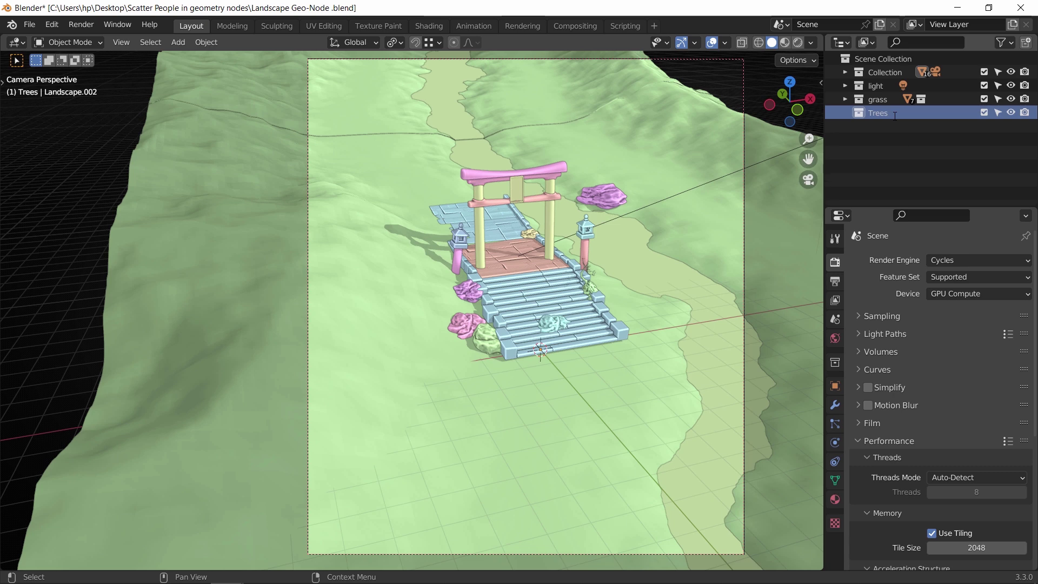
# Step: Link the collections Trees 1, Trees 2 and Trees 3 from Trees.blend into the Trees collection
pyautogui.click(29, 25)
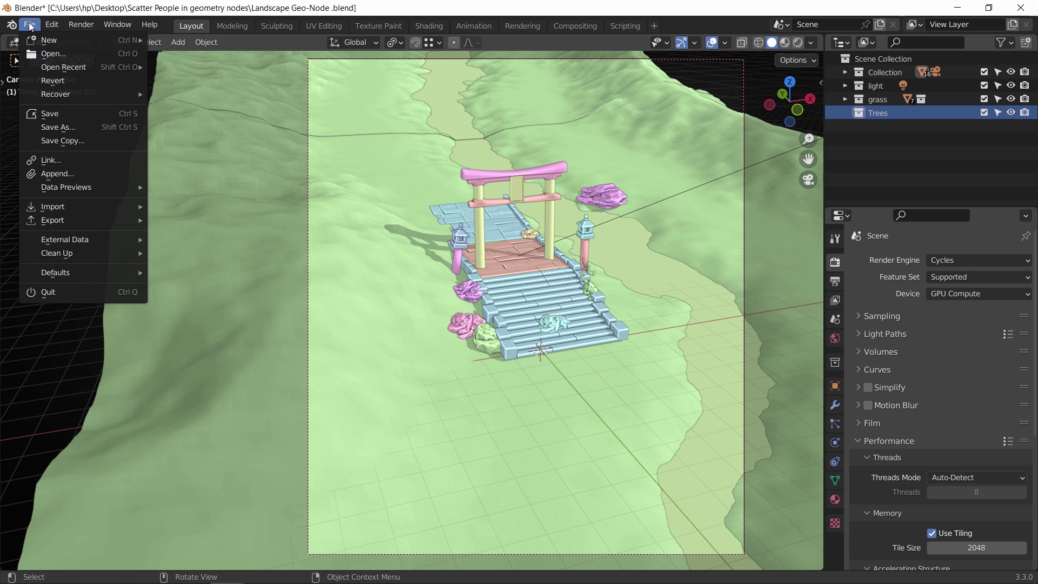
pyautogui.click(81, 160)
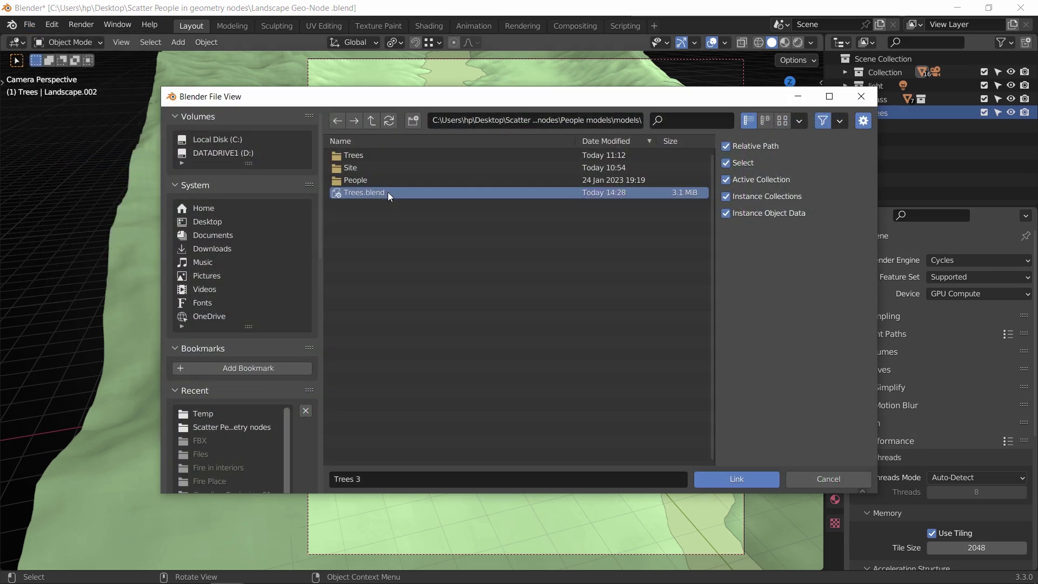
pyautogui.click(787, 121)
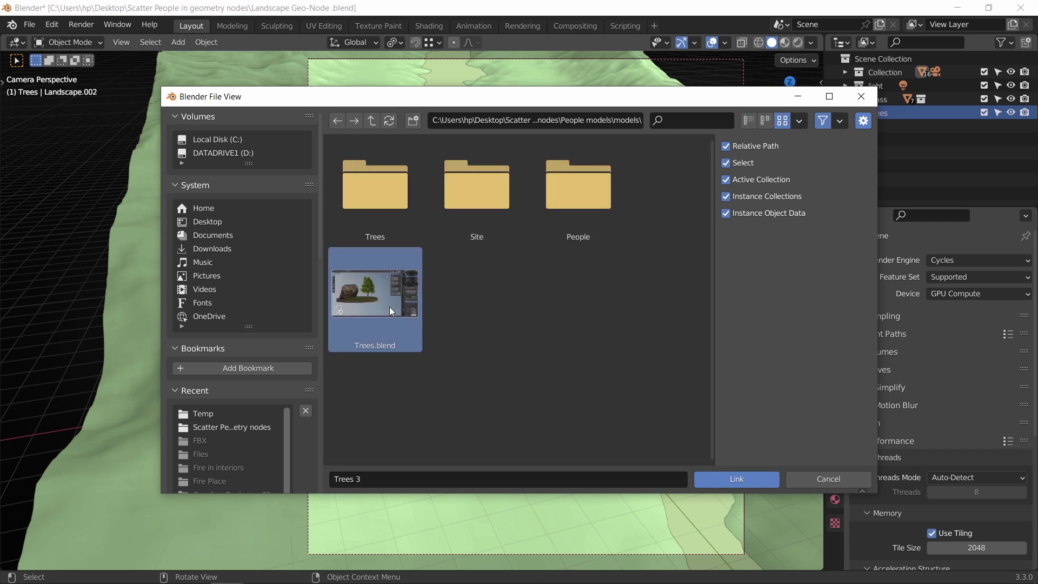
pyautogui.doubleClick(404, 309)
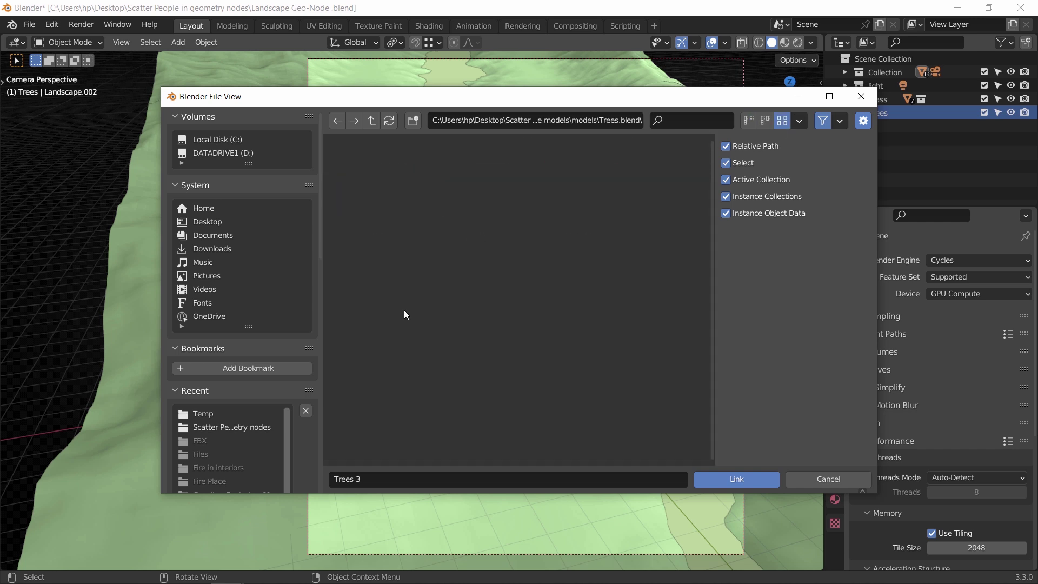
pyautogui.doubleClick(487, 212)
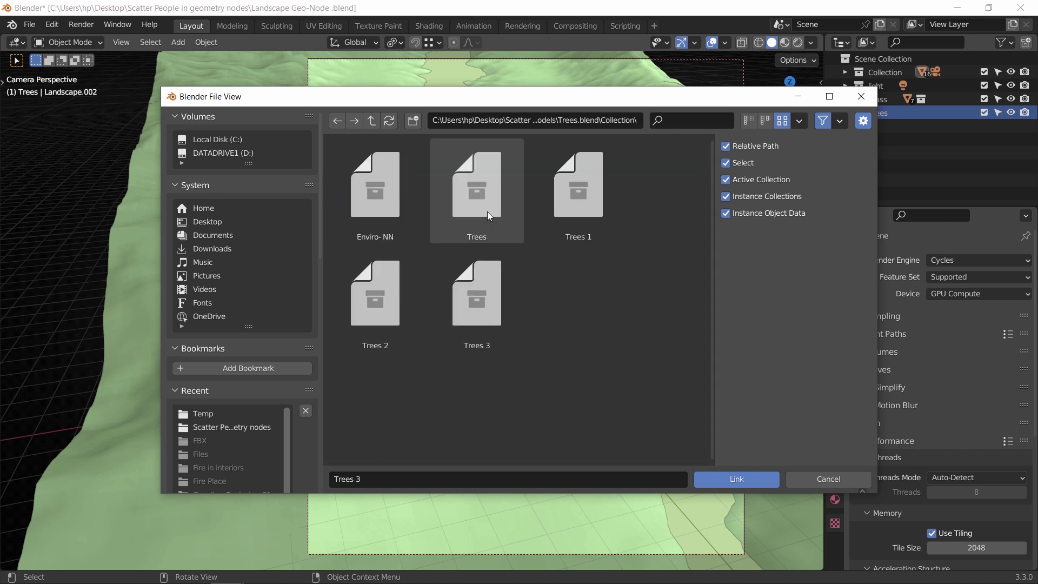
pyautogui.click(535, 216)
pyautogui.keyDown('ctrl'); pyautogui.click(378, 303); pyautogui.keyUp('ctrl')
pyautogui.keyDown('ctrl'); pyautogui.click(460, 312); pyautogui.keyUp('ctrl')
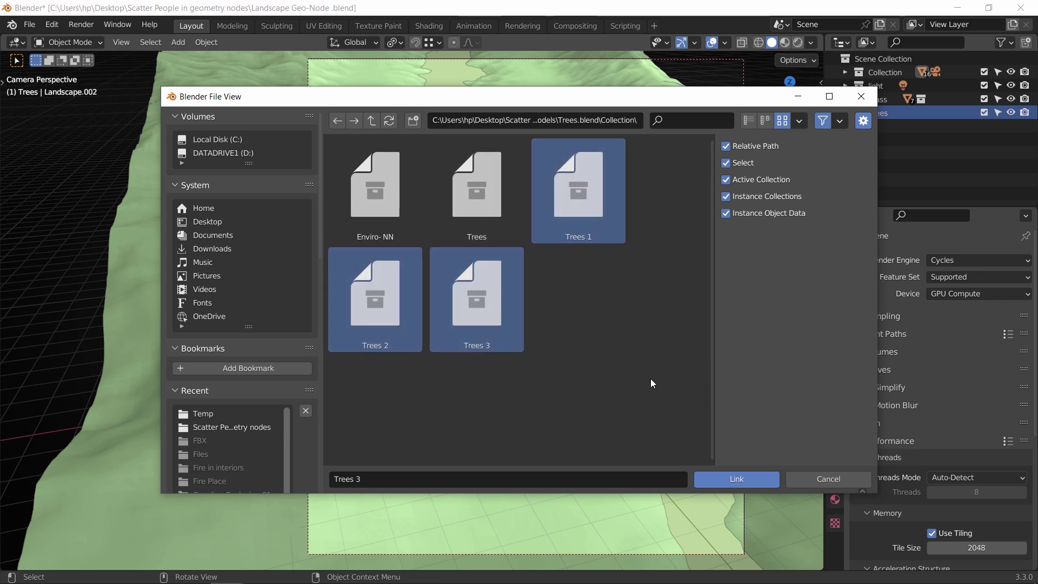
pyautogui.click(740, 482)
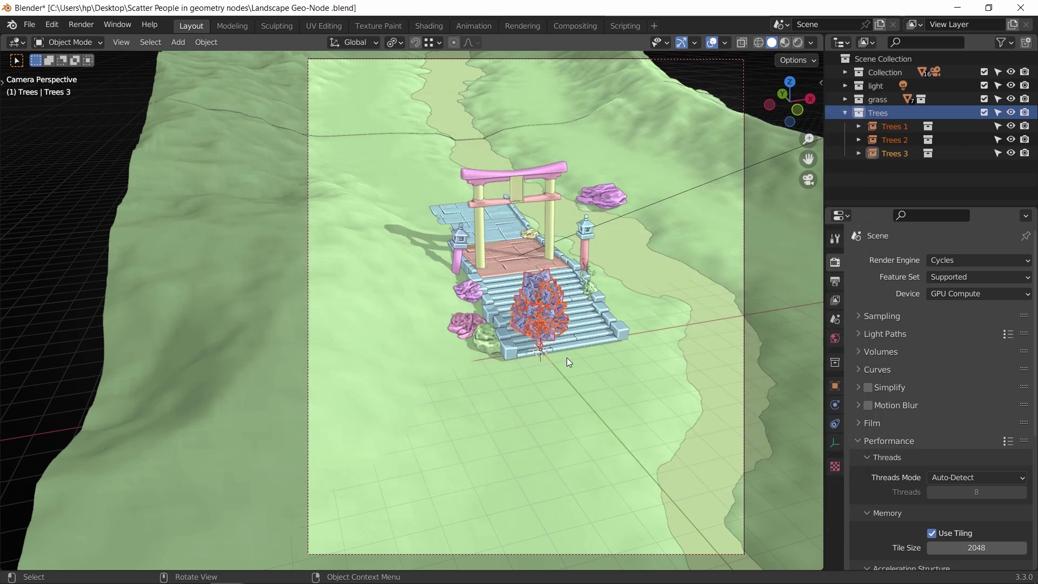
pyautogui.click(894, 126)
pyautogui.press('s')
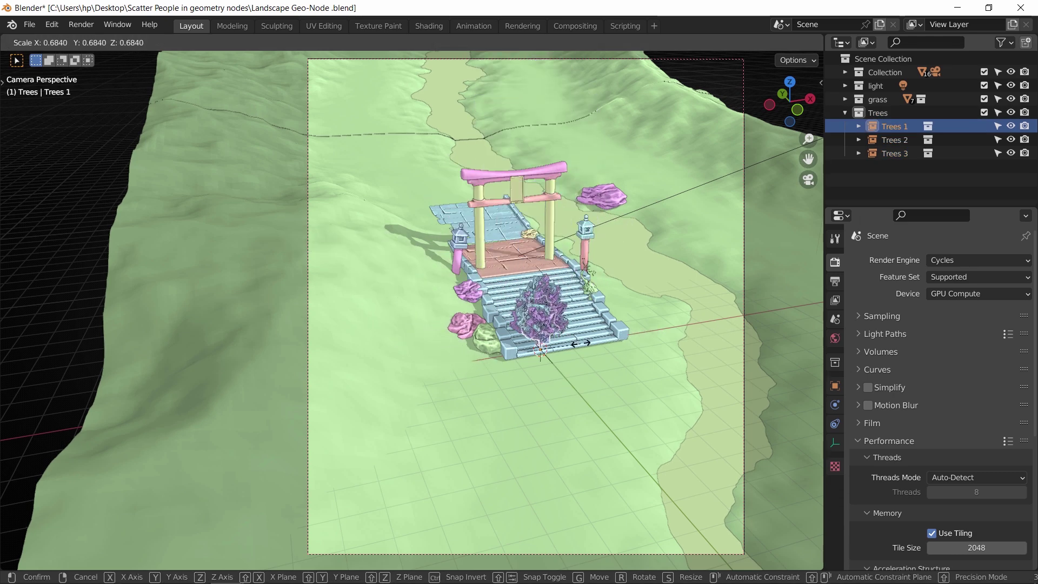
pyautogui.rightClick(653, 337)
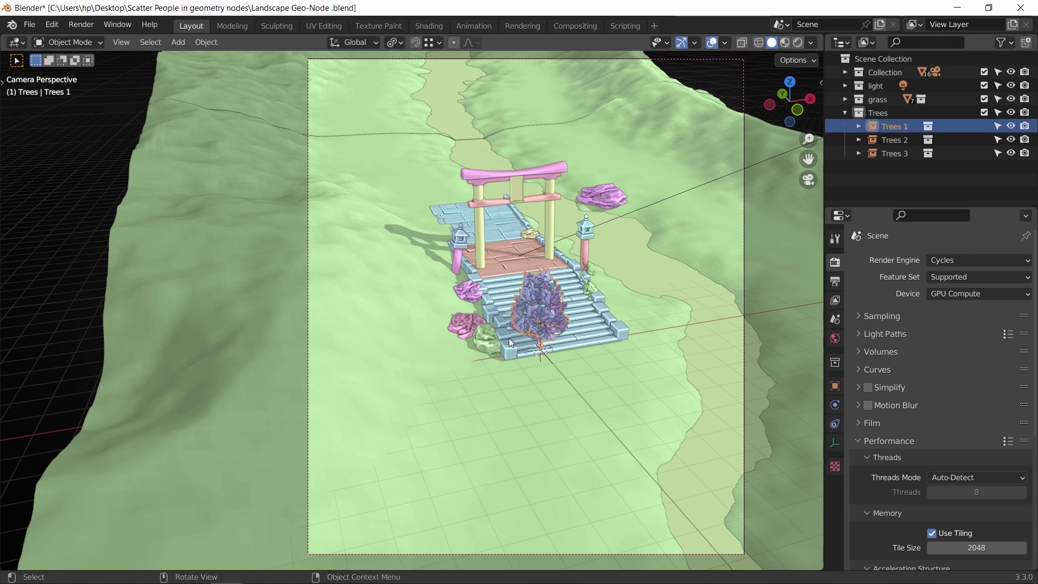
# Step: Split the 3D viewport horizontally and make the lower area a shorter Geometry Node Editor
pyautogui.moveTo(542, 314); pyautogui.dragTo(412, 324, button='middle')
pyautogui.moveTo(824, 199); pyautogui.dragTo(854, 199)
pyautogui.moveTo(2, 567); pyautogui.dragTo(11, 313)
pyautogui.click(17, 323)
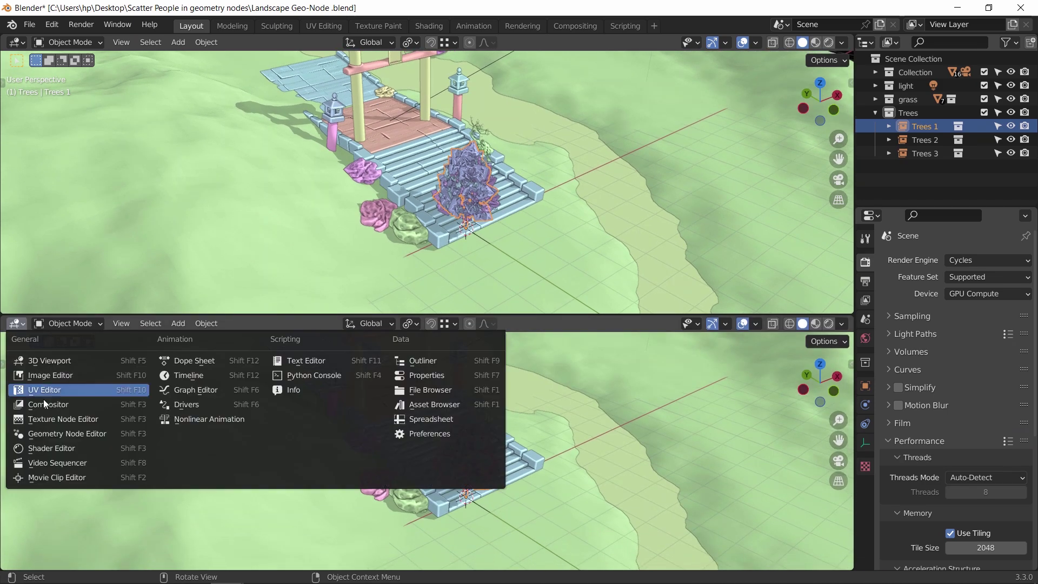
pyautogui.click(59, 433)
pyautogui.moveTo(509, 315); pyautogui.dragTo(511, 359)
# Step: Examine the whole landscape with the linked trees in material preview shading
pyautogui.scroll(-5, 526, 290)
pyautogui.moveTo(498, 292)
pyautogui.mouseDown(button='middle')
pyautogui.moveTo(517, 241)
pyautogui.moveTo(653, 203)
pyautogui.mouseUp(button='middle')
pyautogui.press('z')
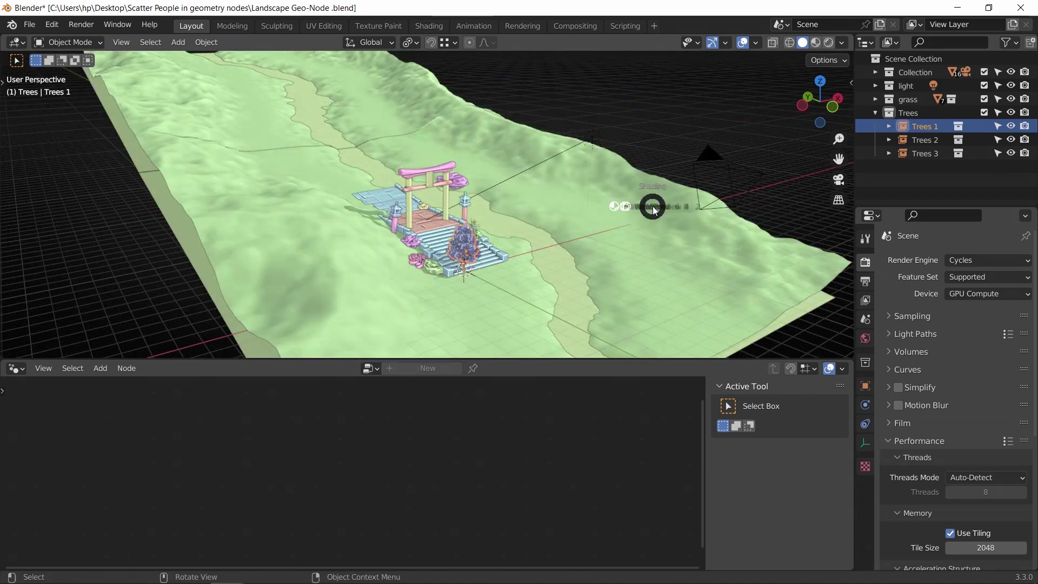
pyautogui.click(650, 275)
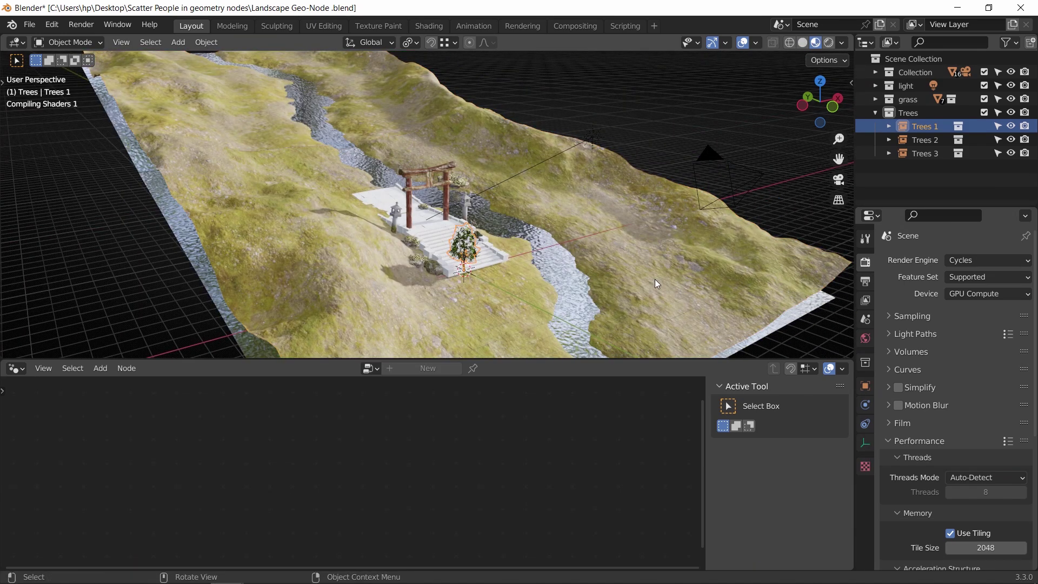
pyautogui.moveTo(655, 280); pyautogui.dragTo(523, 235, button='middle')
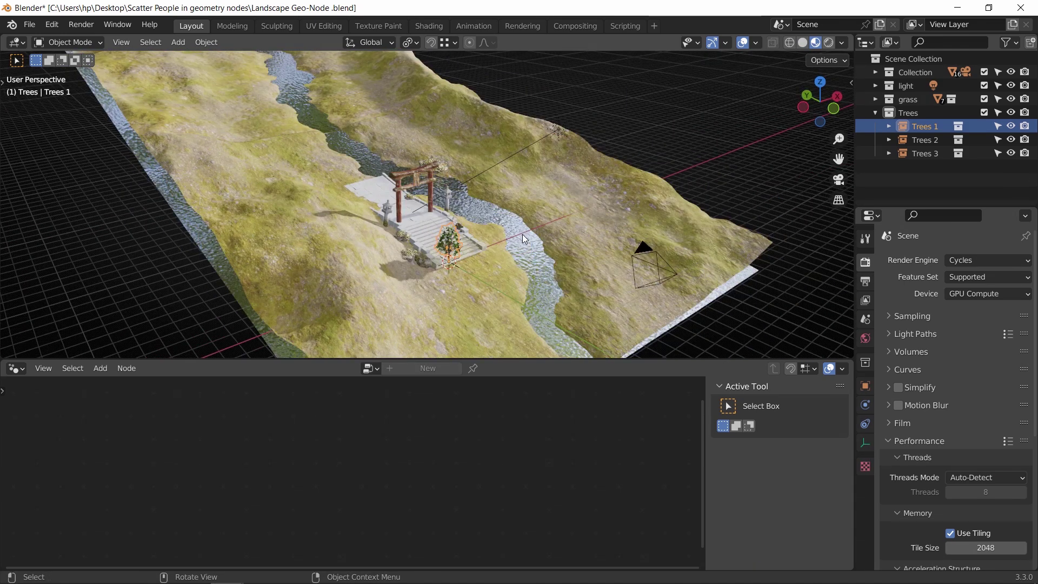
# Step: Select the landscape terrain, create a new geometry node tree on it, and return the viewport to solid shading
pyautogui.click(611, 225)
pyautogui.press('g')
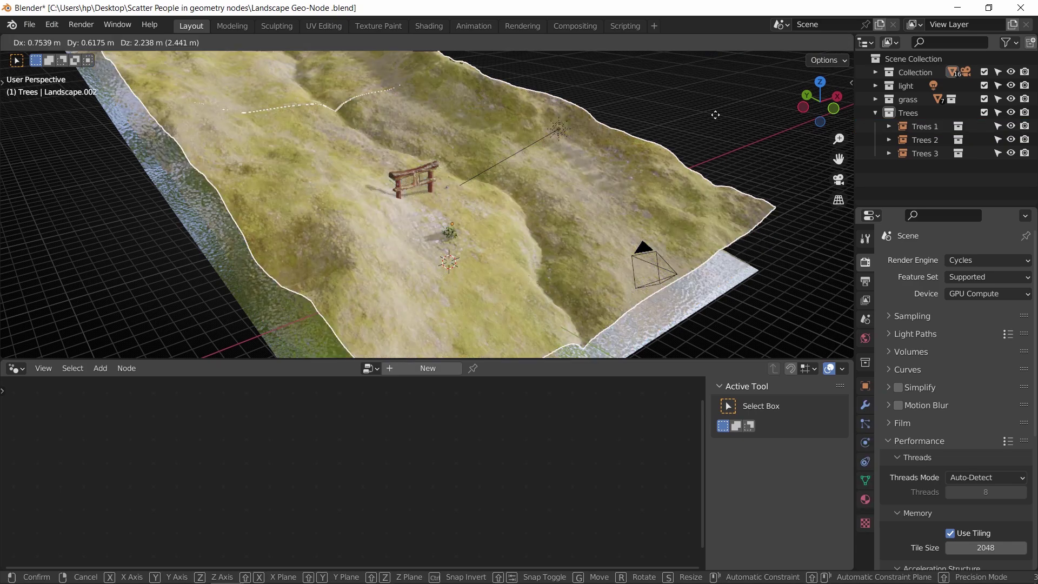
pyautogui.rightClick(624, 169)
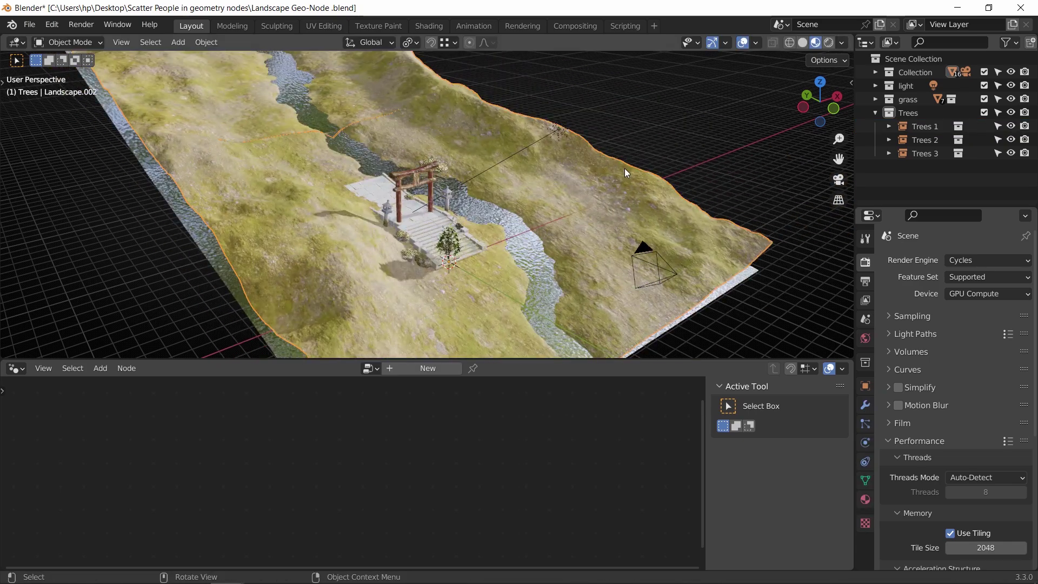
pyautogui.click(421, 370)
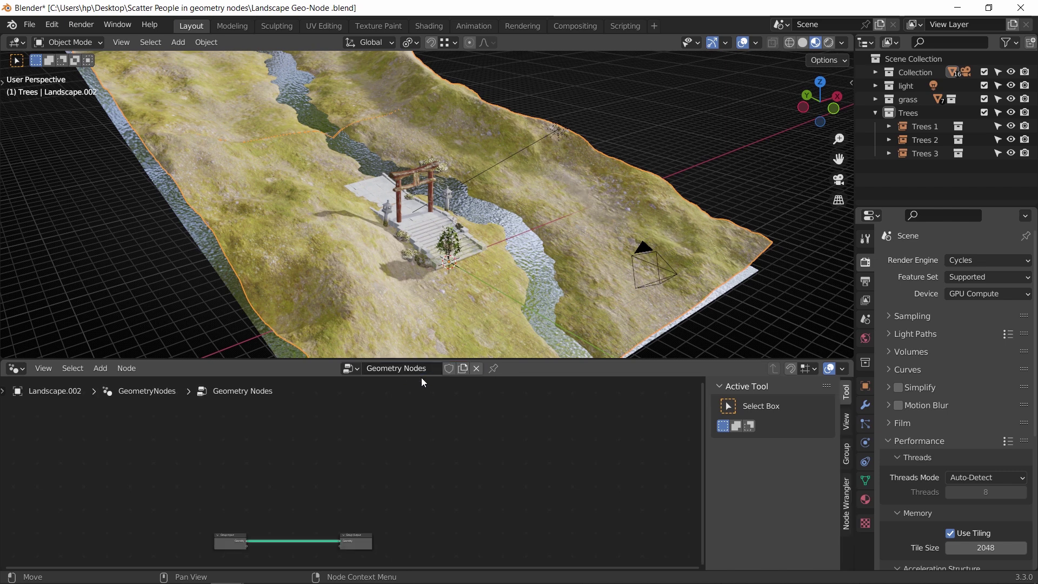
pyautogui.moveTo(329, 466); pyautogui.dragTo(382, 399, button='middle')
pyautogui.scroll(5, 406, 437)
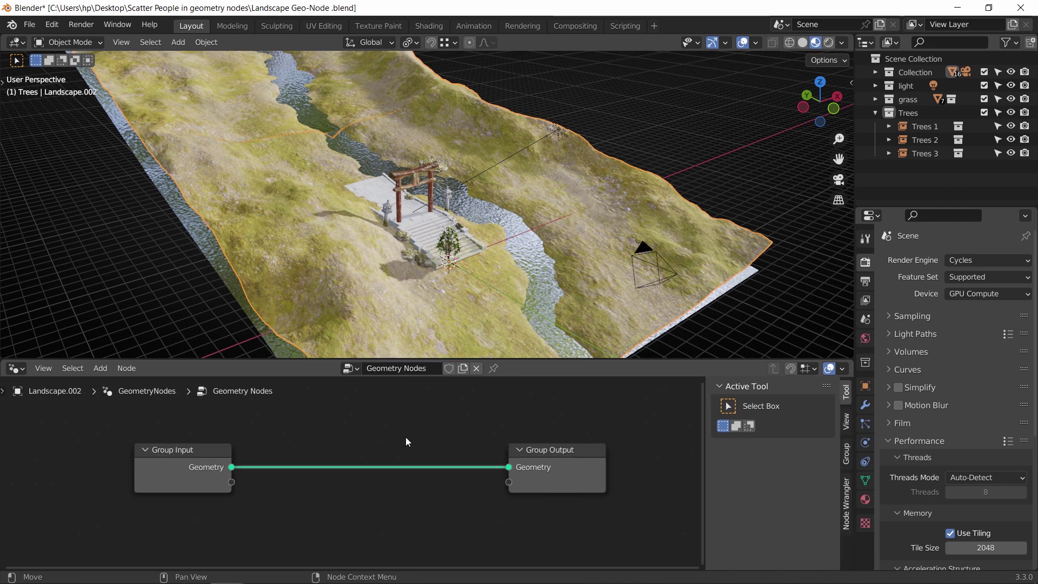
pyautogui.press('z')
pyautogui.click(616, 229)
# Step: Insert a Distribute Points on Faces node between Group Input and Group Output
pyautogui.hotkey('shift', 'a')
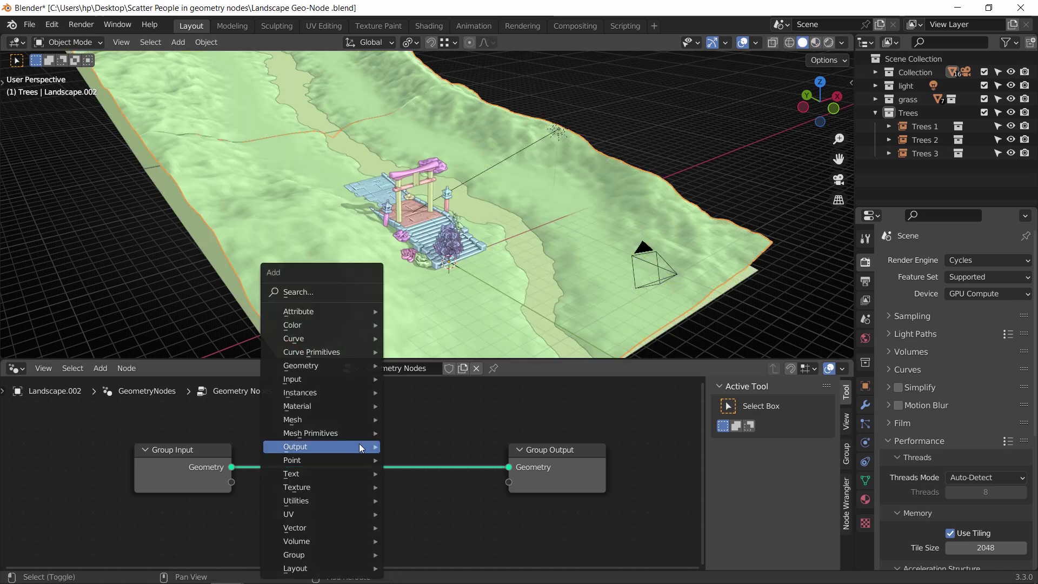
pyautogui.click(334, 290)
pyautogui.write('dist')
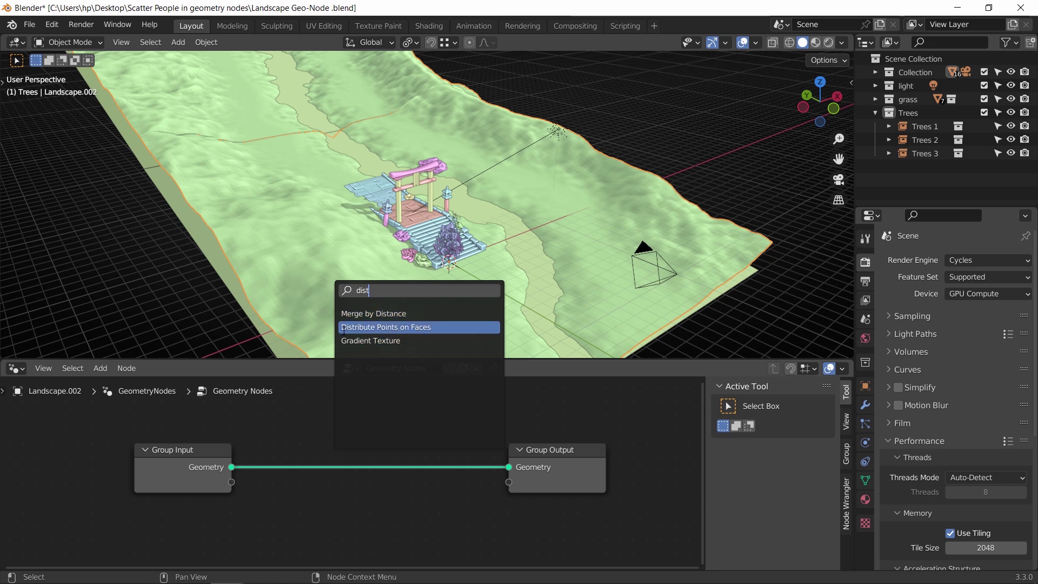
pyautogui.click(376, 327)
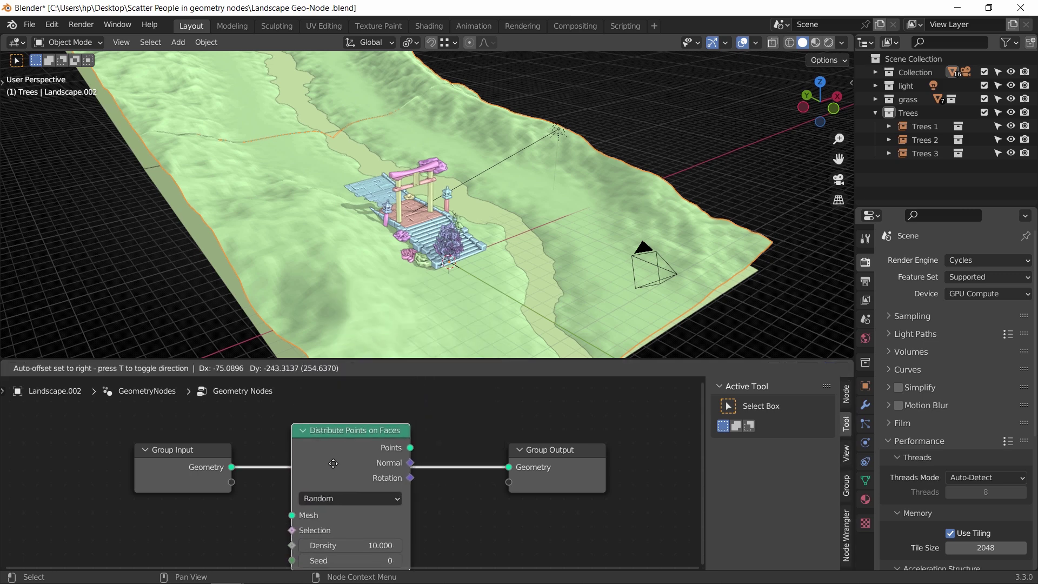
pyautogui.click(335, 463)
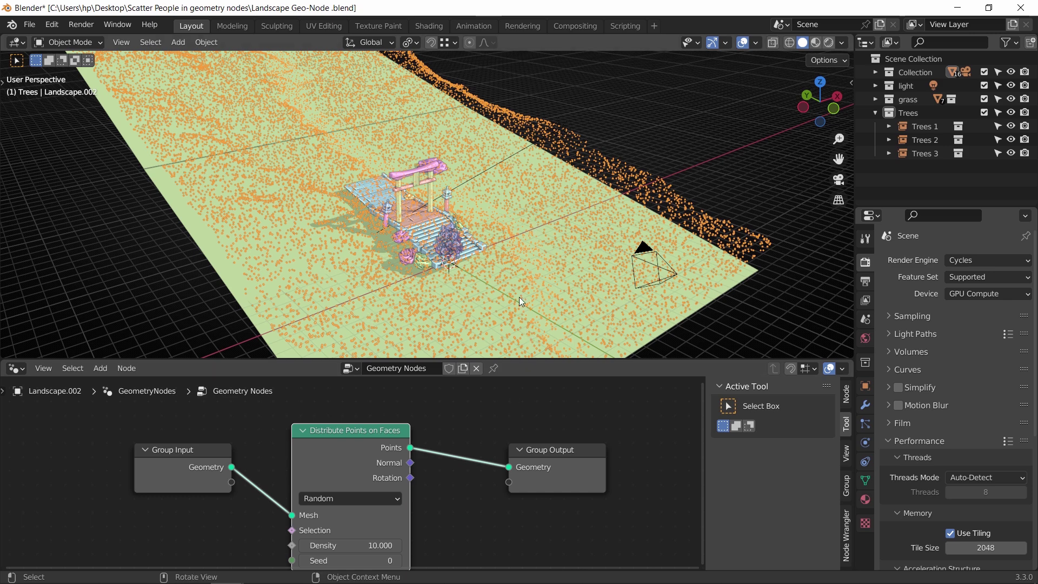
# Step: Set the Distribute Points on Faces density to 0.1 and inspect the scattered points around the shrine
pyautogui.moveTo(462, 509); pyautogui.dragTo(459, 494, button='middle')
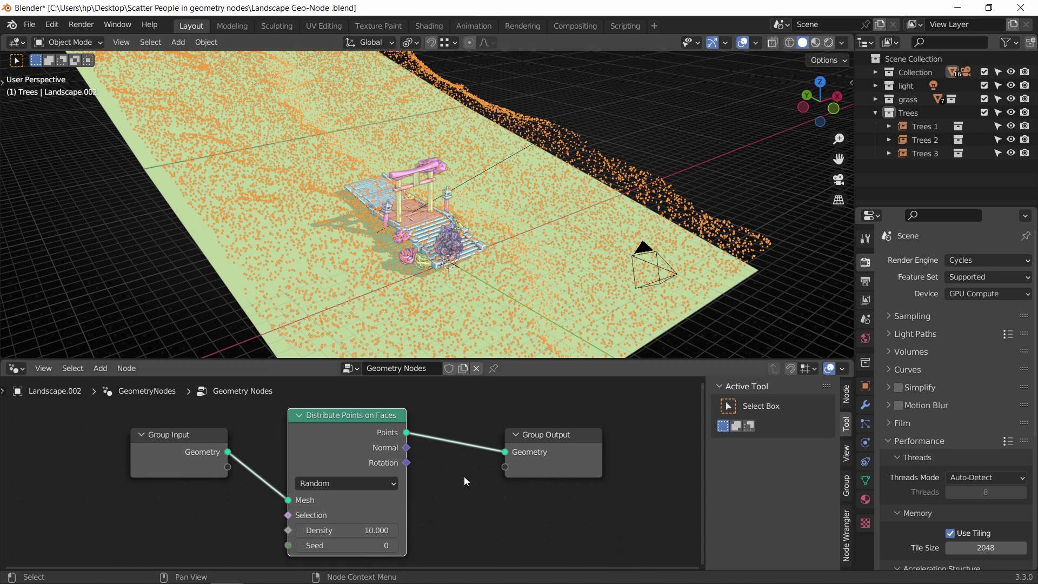
pyautogui.doubleClick(369, 530)
pyautogui.write('0.1')
pyautogui.press('Return')
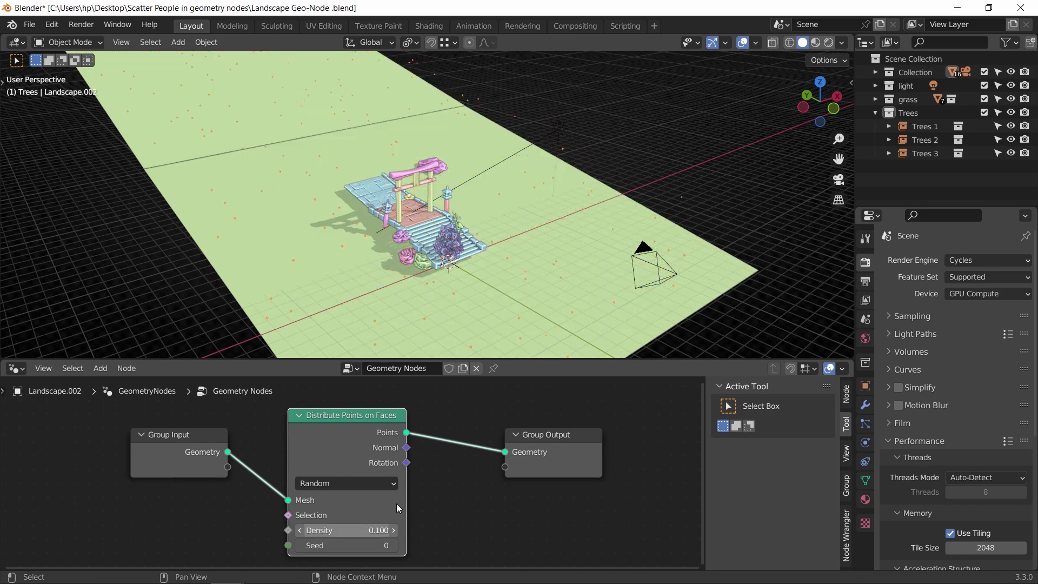
pyautogui.moveTo(498, 323); pyautogui.dragTo(472, 266, button='middle')
pyautogui.scroll(4, 476, 267)
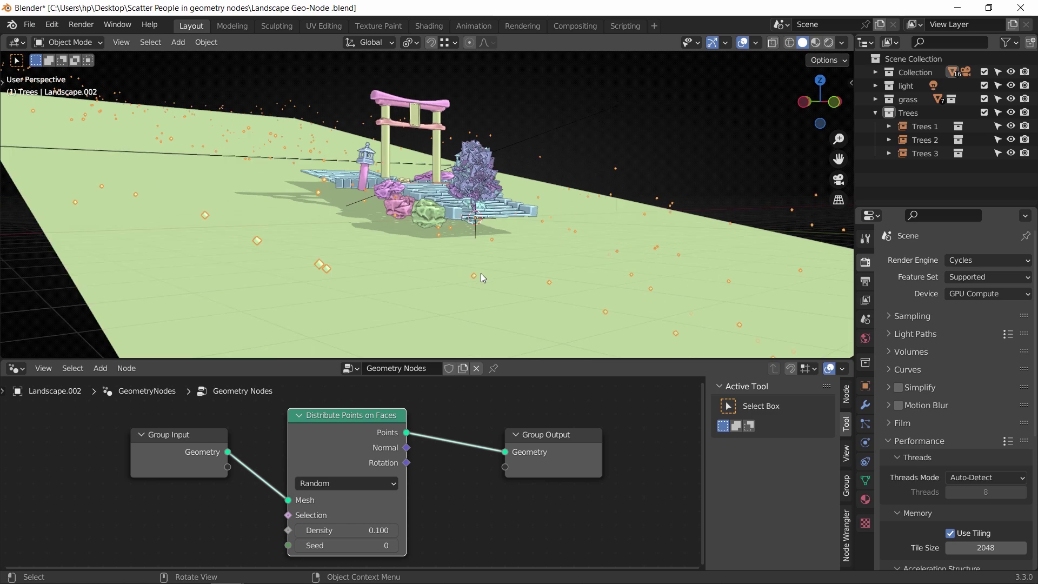
pyautogui.keyDown('shift'); pyautogui.moveTo(540, 281); pyautogui.dragTo(452, 243, button='middle'); pyautogui.keyUp('shift')
pyautogui.scroll(-2, 464, 481)
# Step: Insert a Join Geometry node between Distribute Points on Faces and Group Output, spacing the nodes apart to make room
pyautogui.moveTo(493, 447); pyautogui.dragTo(605, 446)
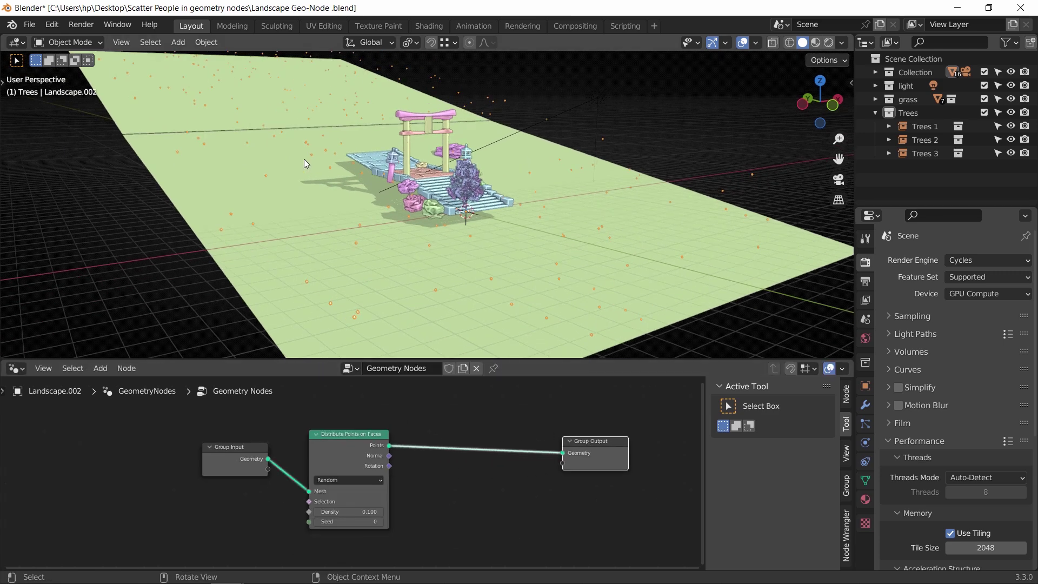
pyautogui.hotkey('shift', 'a')
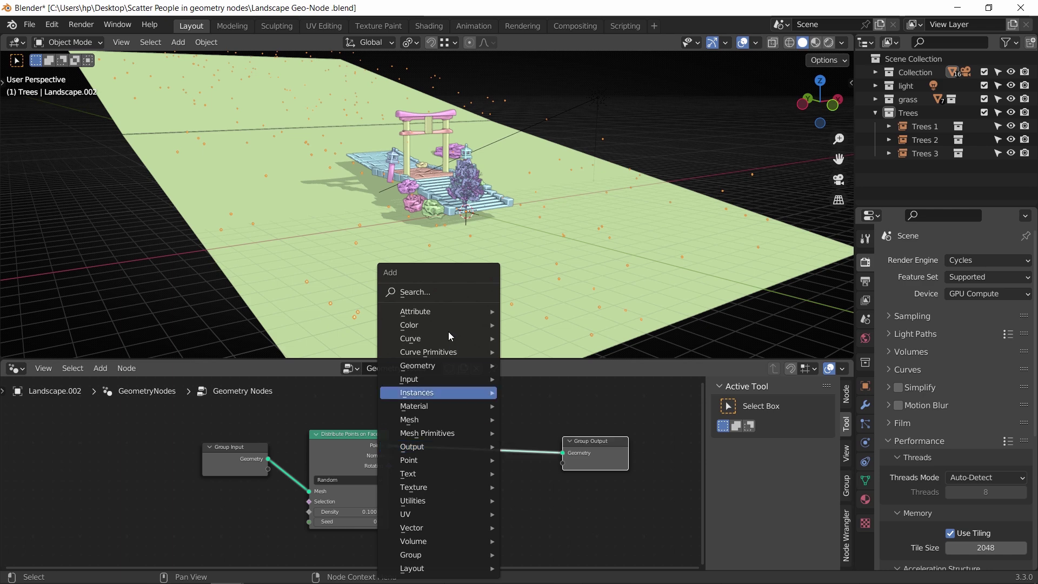
pyautogui.click(439, 296)
pyautogui.write('join')
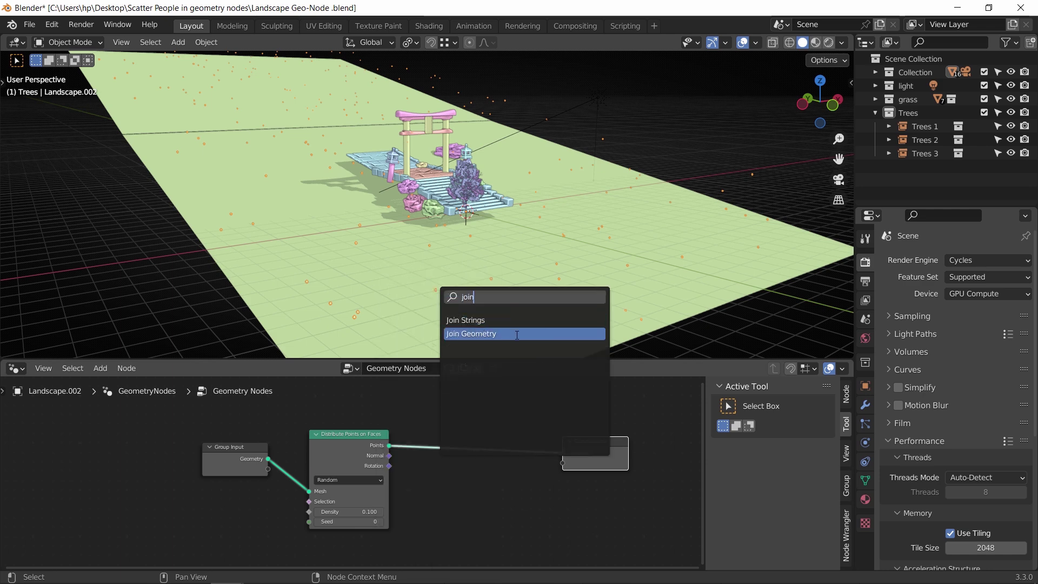
pyautogui.click(473, 333)
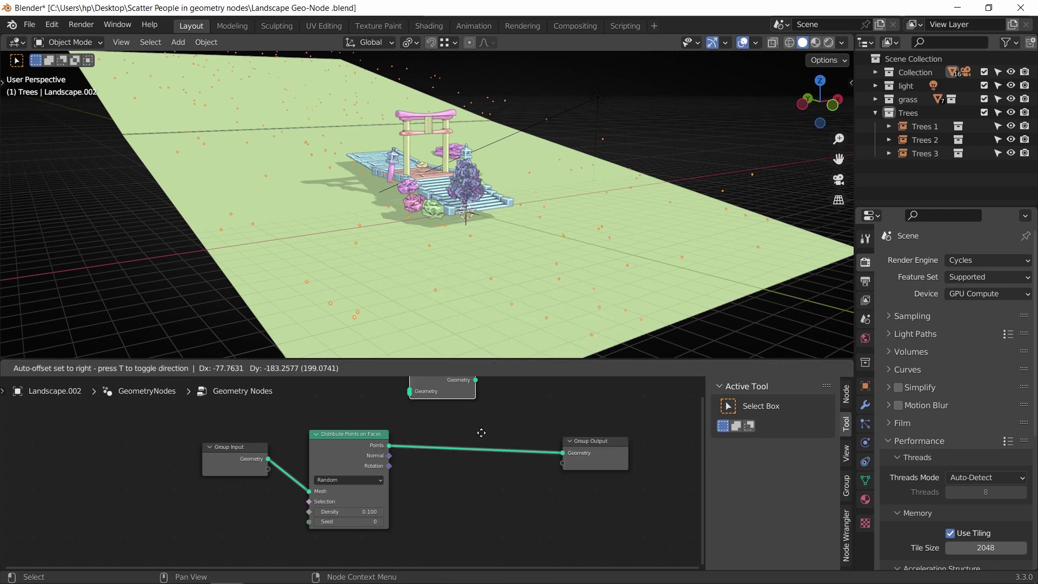
pyautogui.click(533, 497)
pyautogui.moveTo(336, 439); pyautogui.dragTo(349, 487)
pyautogui.scroll(2, 367, 513)
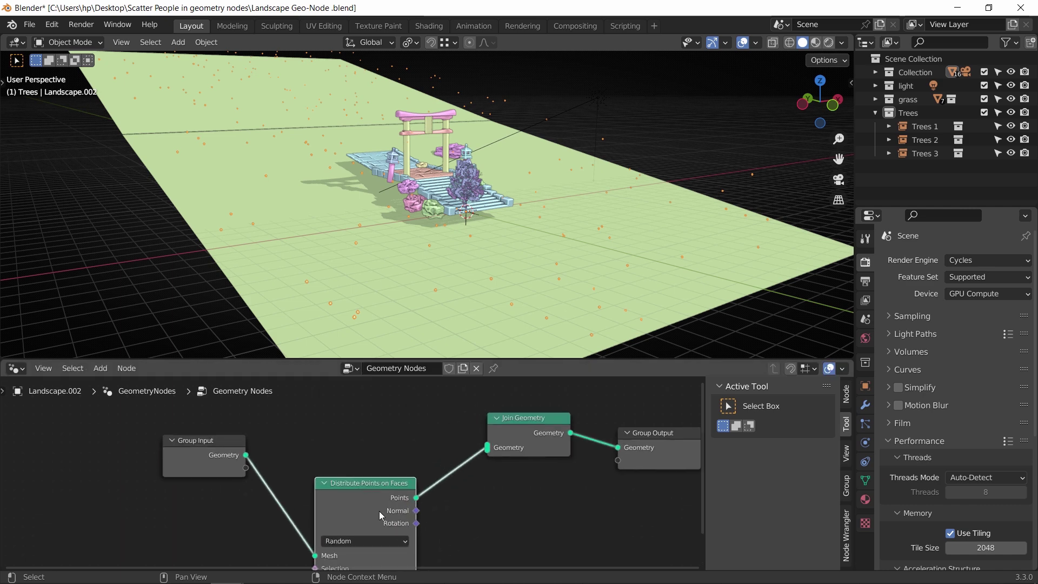
# Step: Link the Group Input geometry into Join Geometry as well, and move Group Input and Distribute Points on Faces aside
pyautogui.moveTo(504, 442)
pyautogui.moveTo(246, 454); pyautogui.dragTo(489, 448)
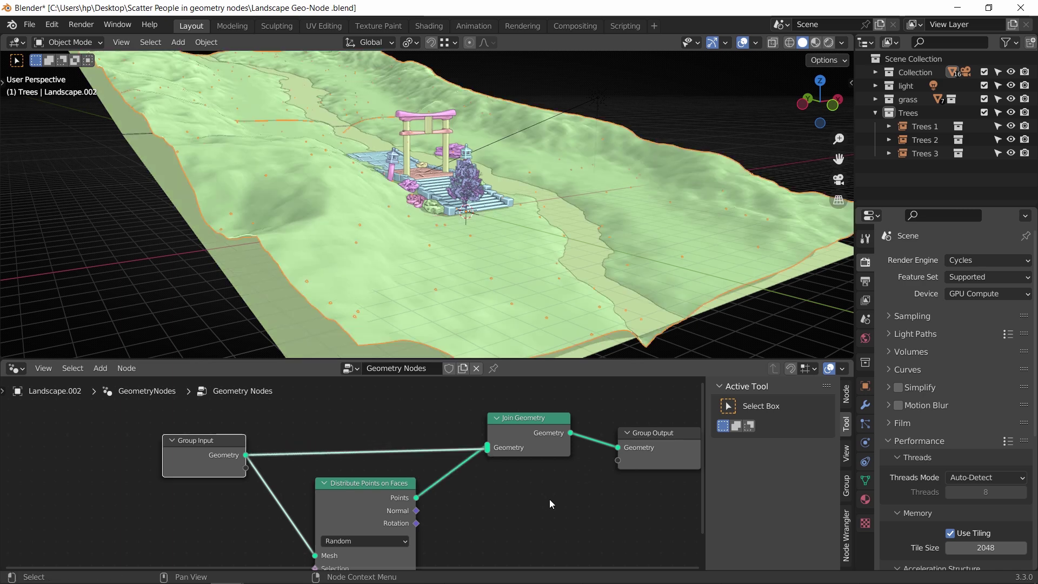
pyautogui.scroll(-2, 522, 487)
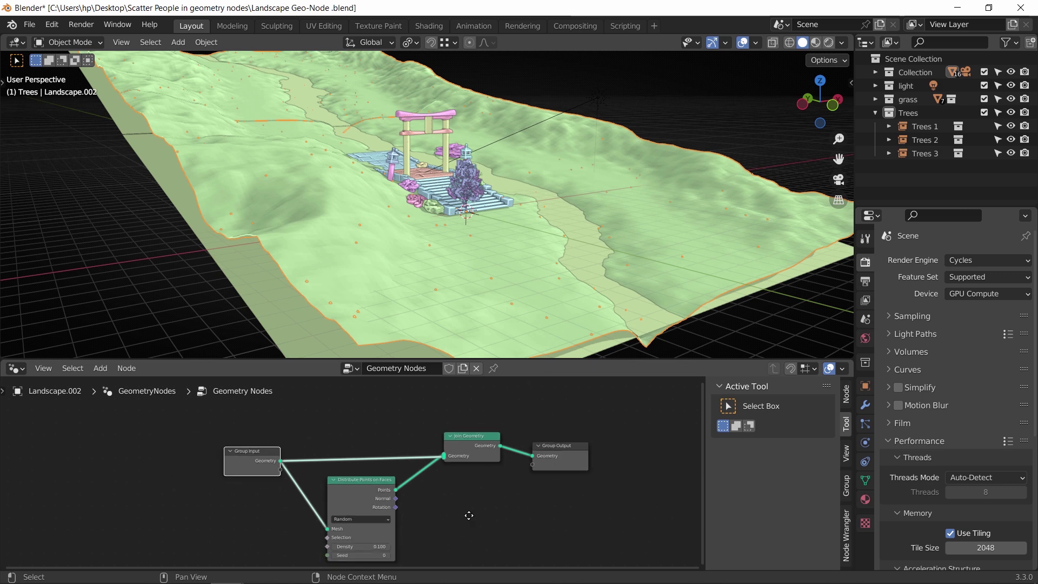
pyautogui.moveTo(278, 439); pyautogui.dragTo(245, 408)
pyautogui.moveTo(408, 469); pyautogui.dragTo(361, 473)
pyautogui.scroll(3, 400, 484)
pyautogui.moveTo(497, 489)
pyautogui.mouseDown(button='middle')
pyautogui.moveTo(475, 478)
pyautogui.moveTo(493, 478)
pyautogui.mouseUp(button='middle')
# Step: Insert an Instance on Points node between Distribute Points on Faces and Join Geometry, spacing the neighbouring nodes apart
pyautogui.hotkey('shift', 'a')
pyautogui.click(455, 285)
pyautogui.write('insta')
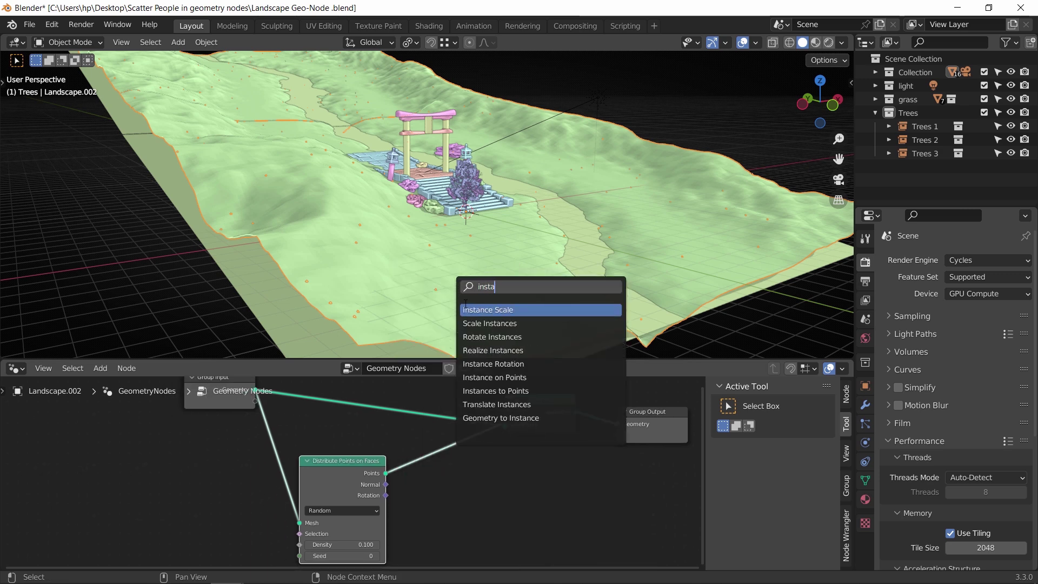
pyautogui.click(482, 377)
pyautogui.click(465, 448)
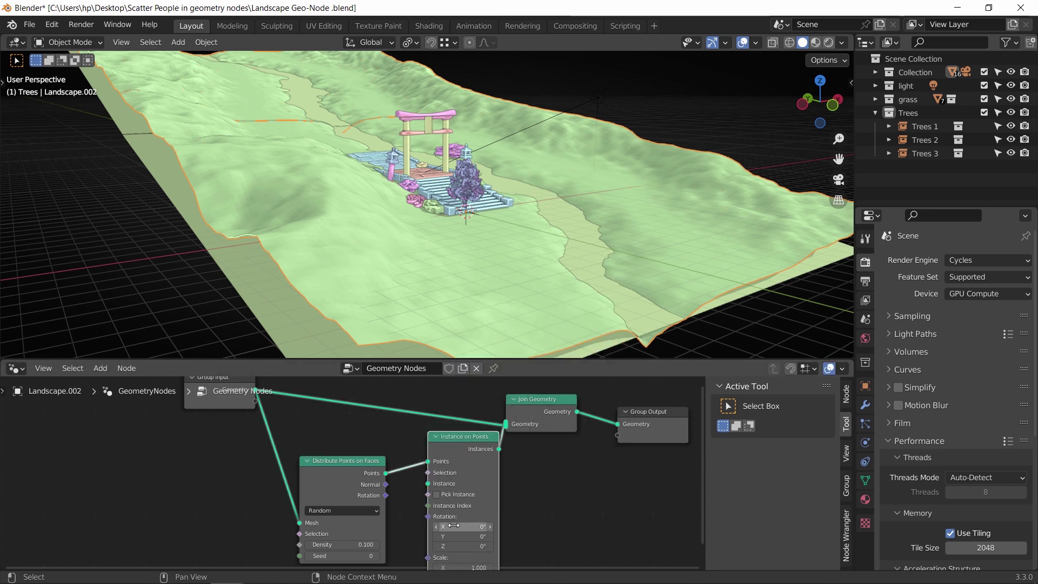
pyautogui.moveTo(555, 491); pyautogui.dragTo(616, 478, button='middle')
pyautogui.scroll(1, 616, 478)
pyautogui.moveTo(427, 447); pyautogui.dragTo(337, 442)
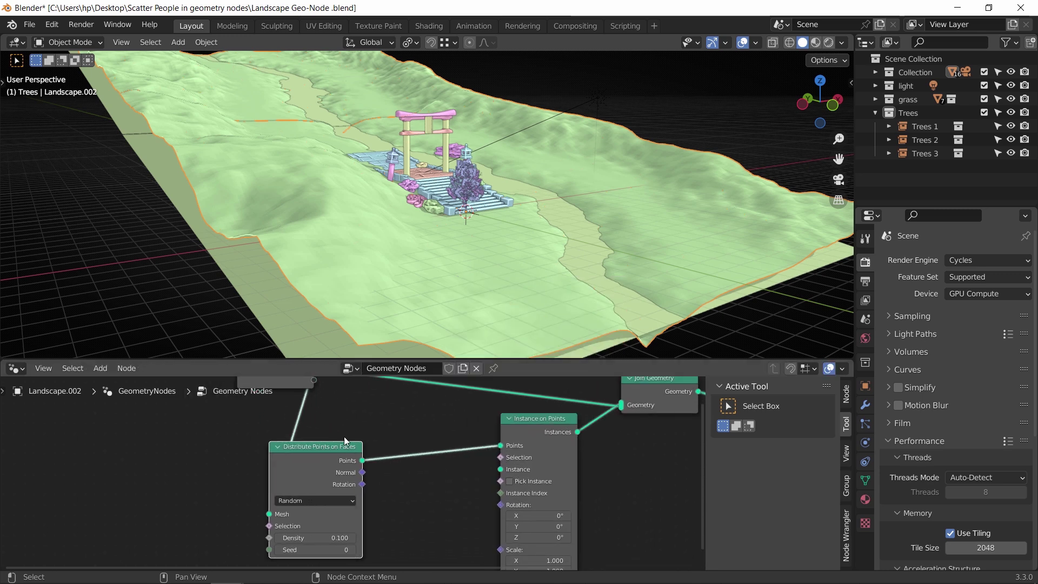
pyautogui.moveTo(293, 385); pyautogui.dragTo(205, 394)
pyautogui.moveTo(448, 494); pyautogui.dragTo(477, 468, button='middle')
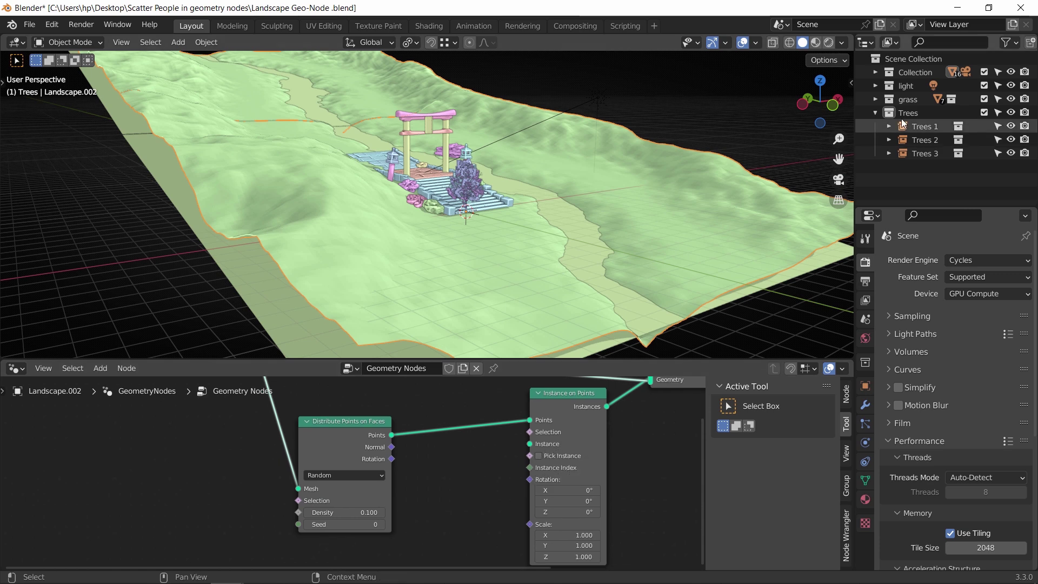
# Step: Bring the Trees collection in as a Collection Info node, feed its geometry into the Instance input, and inspect the scattered trees
pyautogui.moveTo(915, 114); pyautogui.dragTo(427, 522)
pyautogui.click(430, 501)
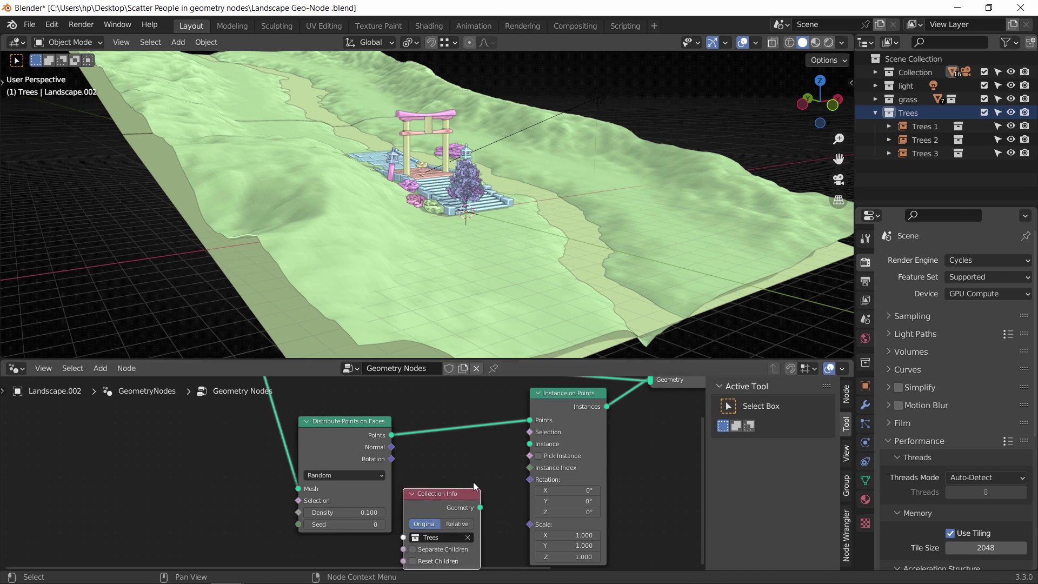
pyautogui.moveTo(480, 507); pyautogui.dragTo(531, 444)
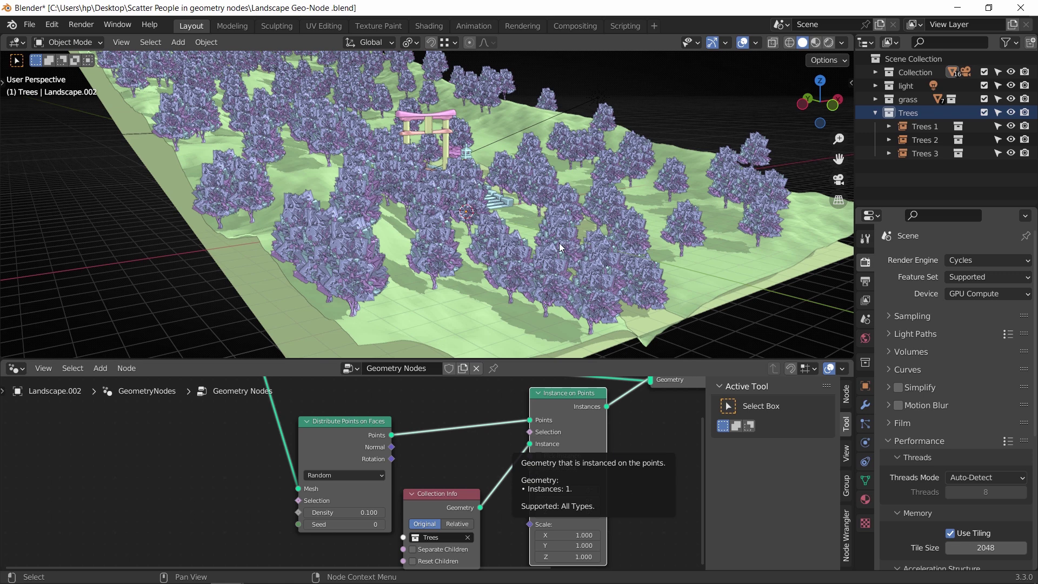
pyautogui.moveTo(557, 249); pyautogui.dragTo(593, 242, button='middle')
pyautogui.scroll(3, 592, 242)
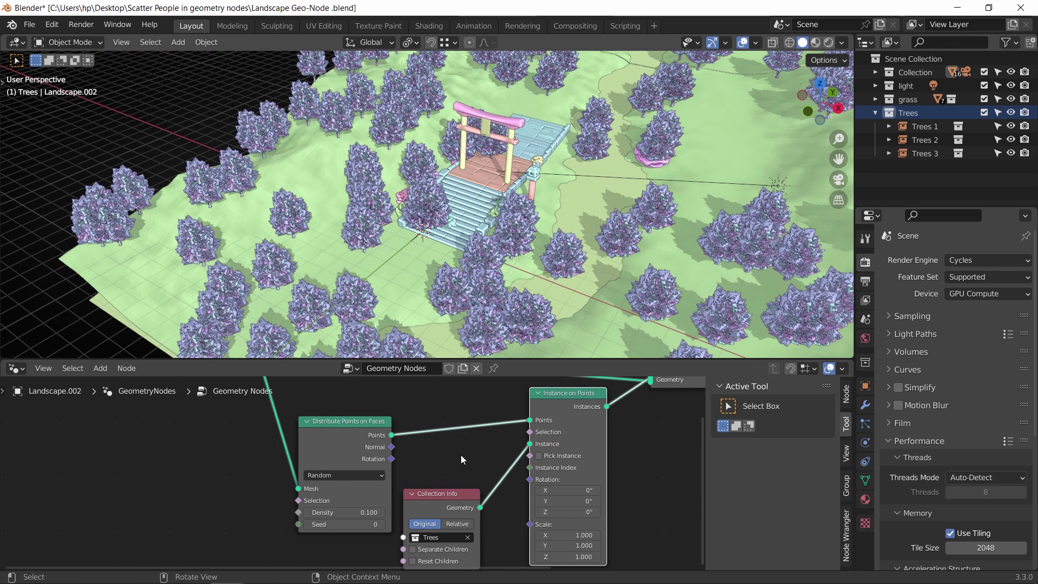
# Step: Spread out the Distribute Points on Faces and Collection Info nodes to make room before Instance on Points
pyautogui.scroll(-2, 465, 459)
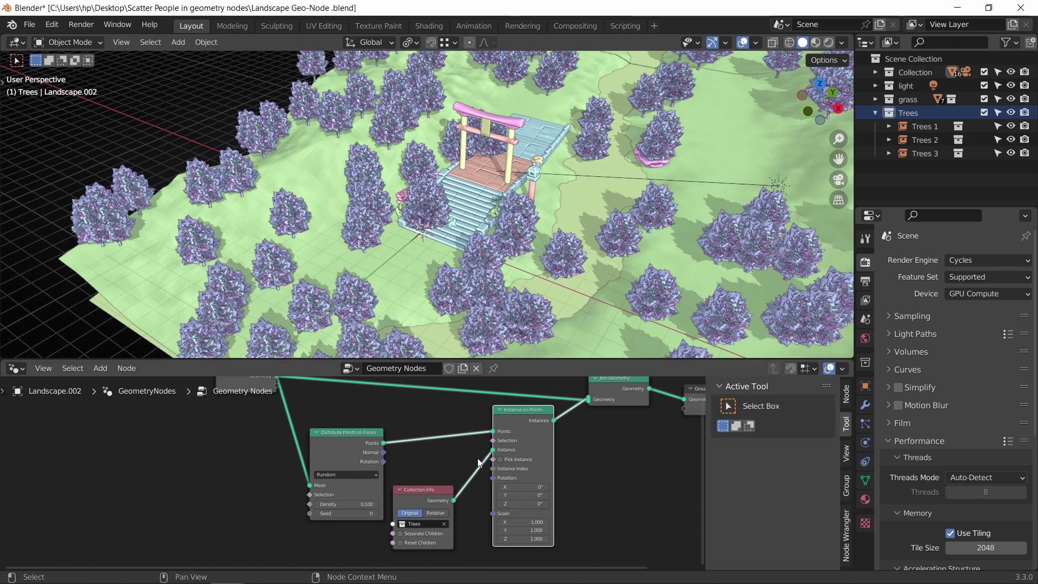
pyautogui.moveTo(346, 433); pyautogui.dragTo(292, 428)
pyautogui.scroll(-1, 359, 470)
pyautogui.scroll(-3, 431, 475)
pyautogui.moveTo(431, 474); pyautogui.dragTo(466, 506, button='middle')
pyautogui.moveTo(329, 428); pyautogui.dragTo(289, 398)
pyautogui.moveTo(364, 506); pyautogui.dragTo(336, 485)
pyautogui.moveTo(454, 544); pyautogui.dragTo(512, 456, button='middle')
pyautogui.scroll(5, 513, 456)
pyautogui.moveTo(514, 459); pyautogui.dragTo(419, 481)
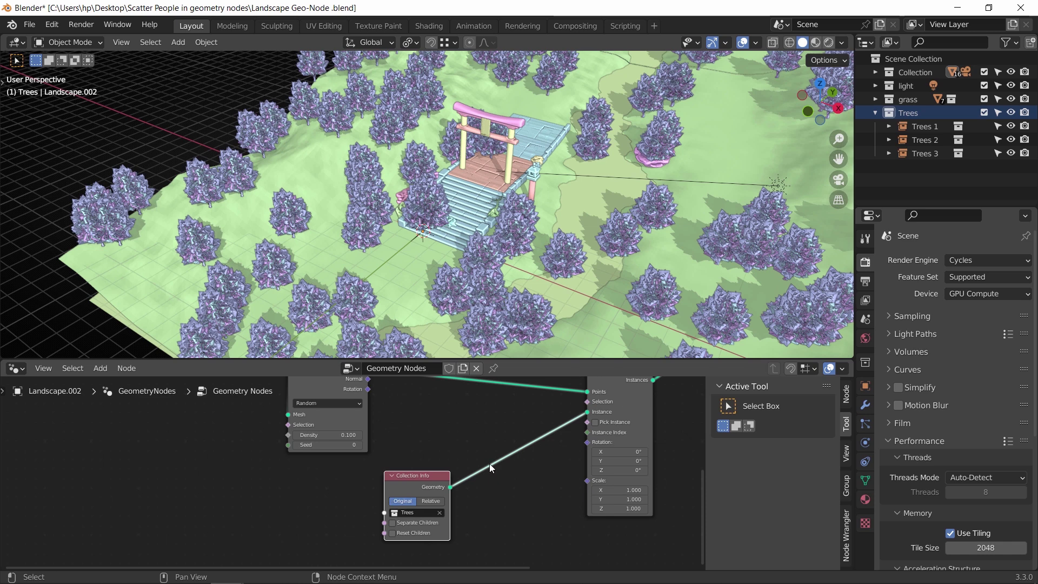
# Step: Insert a Switch node between Collection Info and Instance on Points, moving the collection's link to its True input
pyautogui.hotkey('shift', 'a')
pyautogui.write('i')
pyautogui.press('Return')
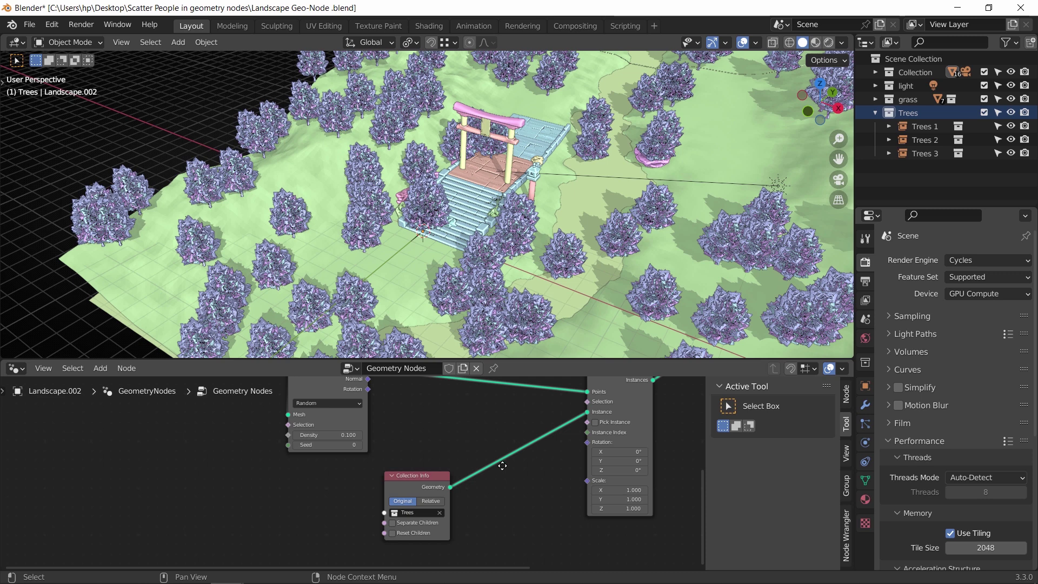
pyautogui.click(498, 449)
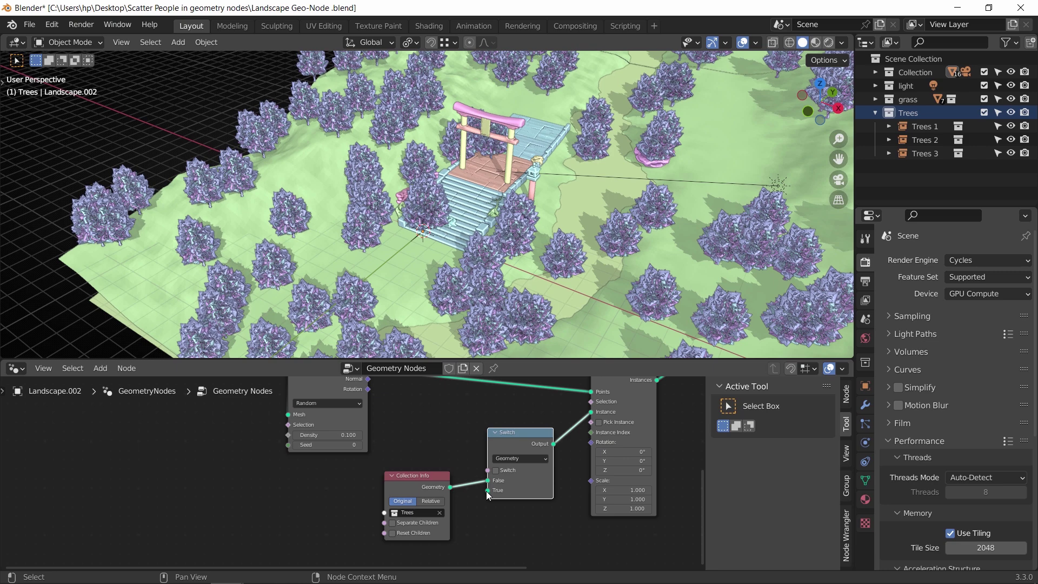
pyautogui.moveTo(487, 480); pyautogui.dragTo(487, 490)
pyautogui.scroll(-3, 426, 236)
pyautogui.moveTo(448, 231); pyautogui.dragTo(539, 208, button='middle')
pyautogui.scroll(3, 539, 208)
pyautogui.scroll(3, 511, 521)
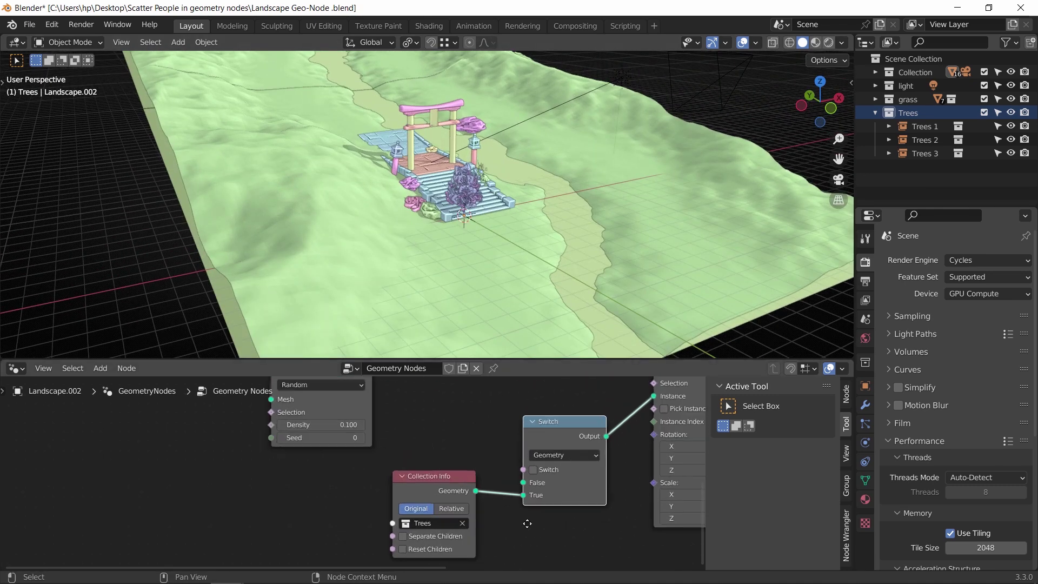
# Step: Move the Collection Info node farther from the Switch node and hide the node editor's sidebar
pyautogui.moveTo(527, 523); pyautogui.dragTo(567, 519, button='middle')
pyautogui.moveTo(489, 475); pyautogui.dragTo(461, 516)
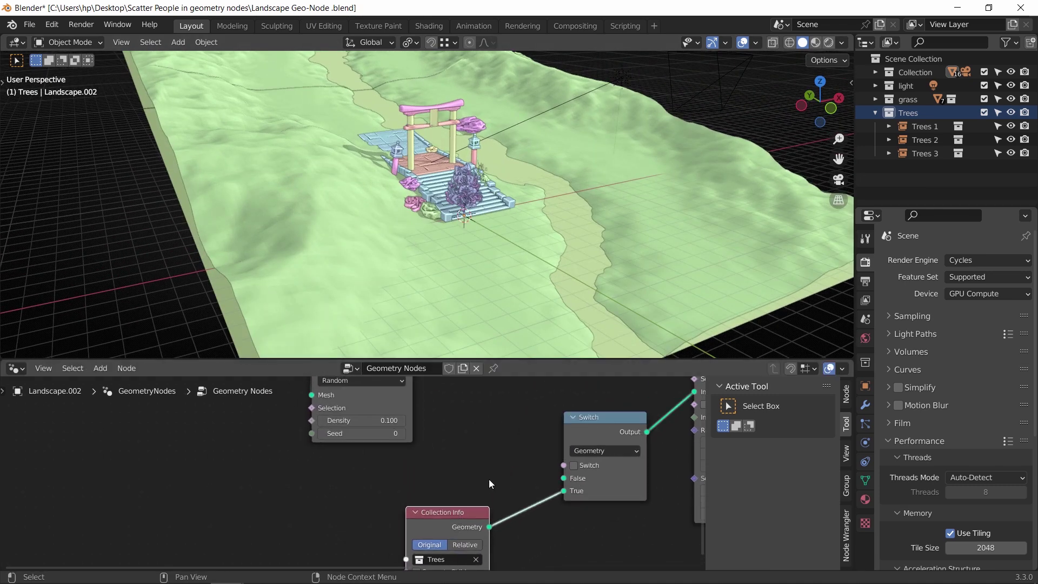
pyautogui.moveTo(499, 465); pyautogui.dragTo(446, 469, button='middle')
pyautogui.press('n')
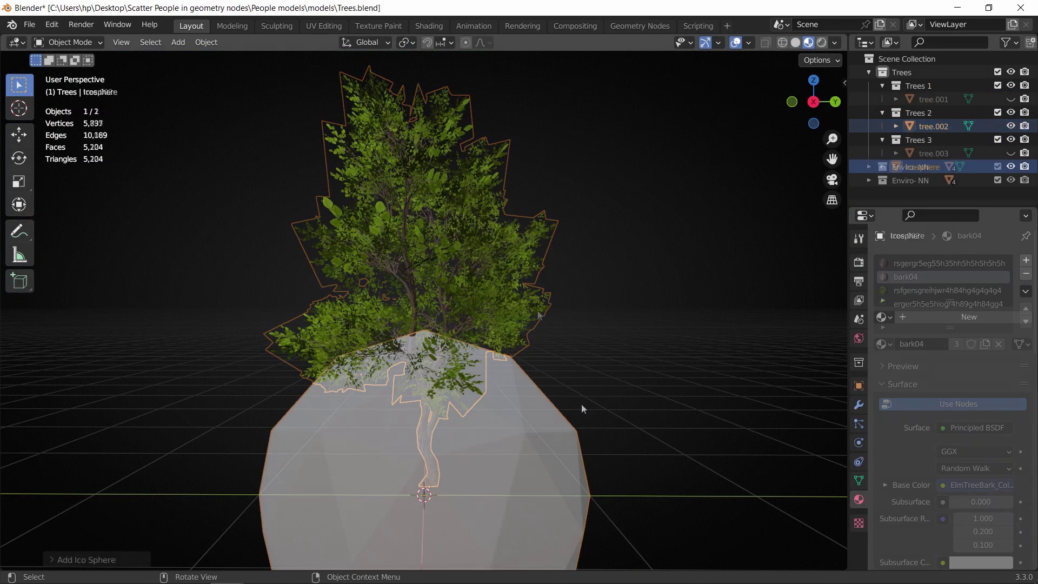
# Step: In Trees.blend, raise the icosphere along Z over the tree's crown and stretch it vertically
pyautogui.press('g')
pyautogui.press('z')
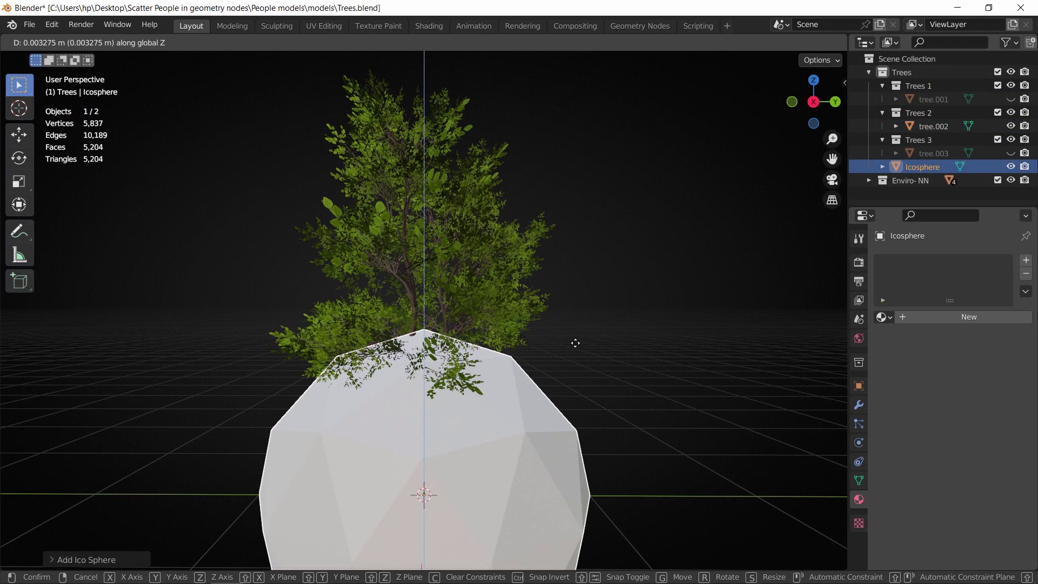
pyautogui.click(633, 203)
pyautogui.press('s')
pyautogui.press('z')
pyautogui.click(690, 262)
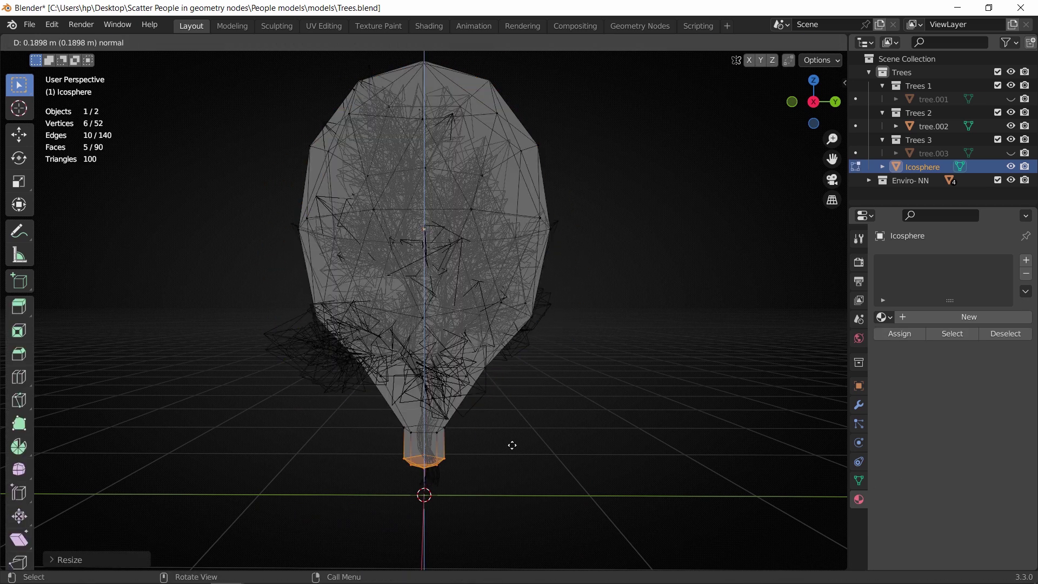
# Step: Extrude and taper the icosphere's lowest faces down to the ground as a trunk, returning to Object Mode in solid shading
pyautogui.click(535, 469)
pyautogui.press('s')
pyautogui.click(554, 485)
pyautogui.press('g')
pyautogui.click(595, 493)
pyautogui.press('e')
pyautogui.press('s')
pyautogui.press('Tab')
pyautogui.hotkey('shift', 'z')
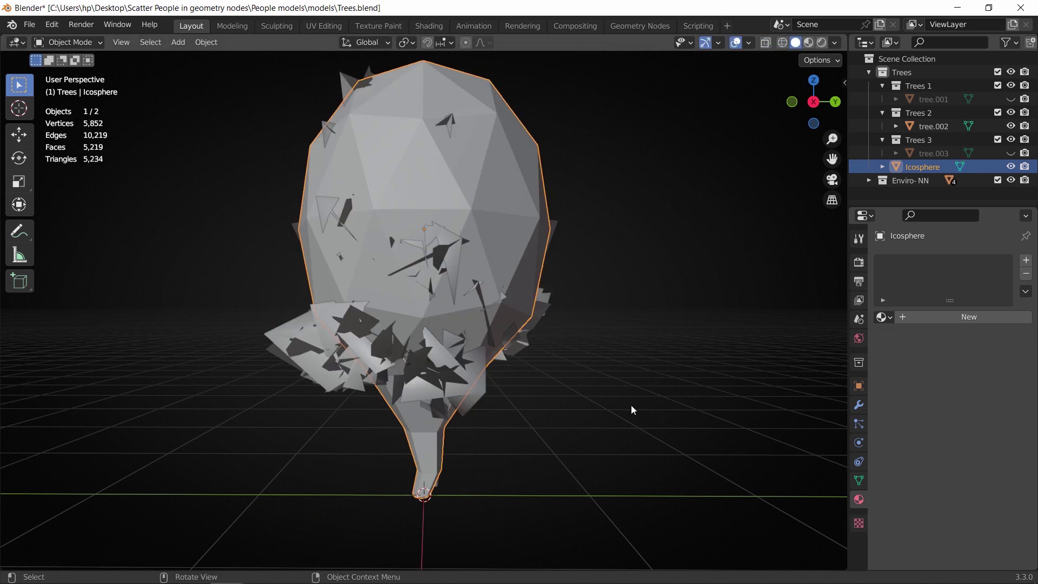
# Step: Move the low-poly icosphere tree along Y beside the detailed tree and deselect it
pyautogui.press('g')
pyautogui.press('y')
pyautogui.click(794, 398)
pyautogui.scroll(-2, 673, 378)
pyautogui.keyDown('shift'); pyautogui.moveTo(673, 371); pyautogui.dragTo(573, 381, button='middle'); pyautogui.keyUp('shift')
pyautogui.click(573, 381)
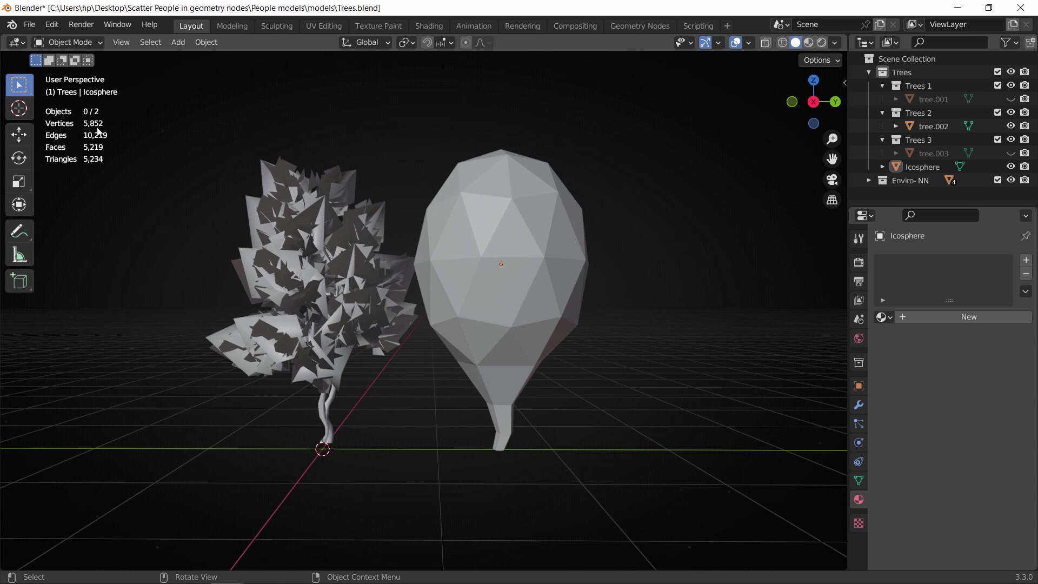
# Step: Hide the detailed tree.002 and examine the scene statistics for the low-poly tree alone
pyautogui.click(333, 246)
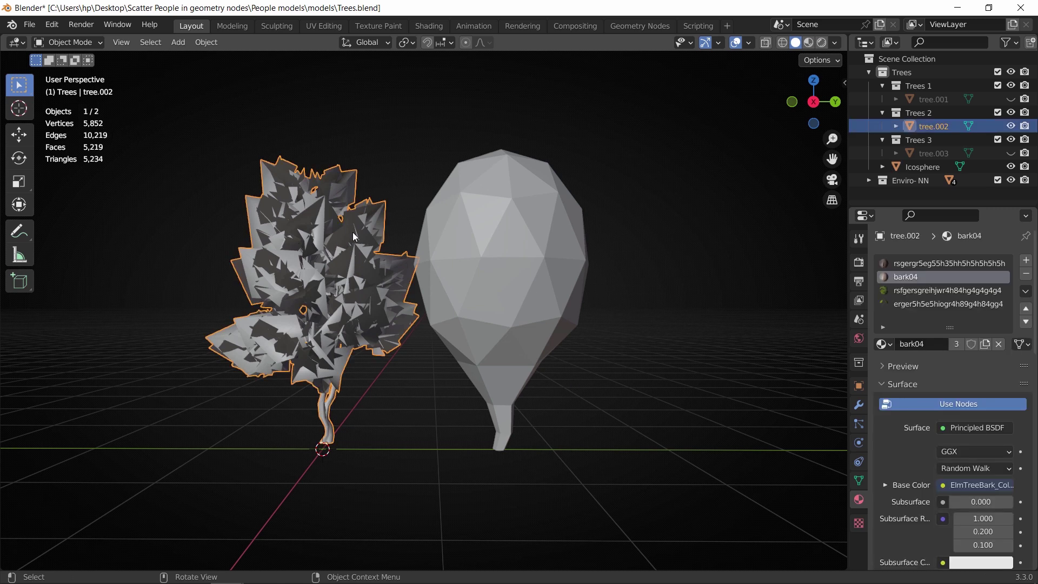
pyautogui.press('h')
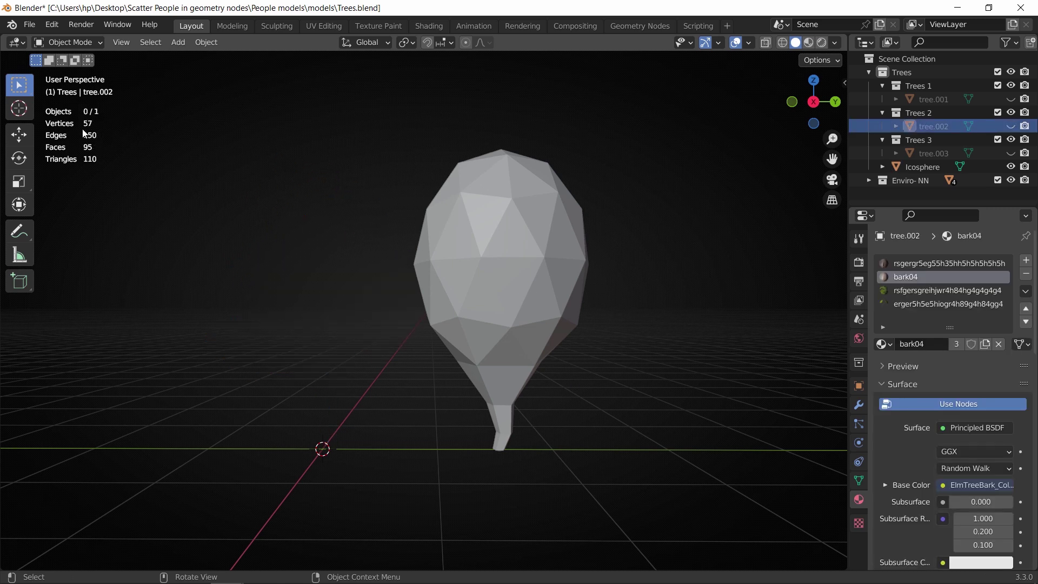
pyautogui.click(558, 344)
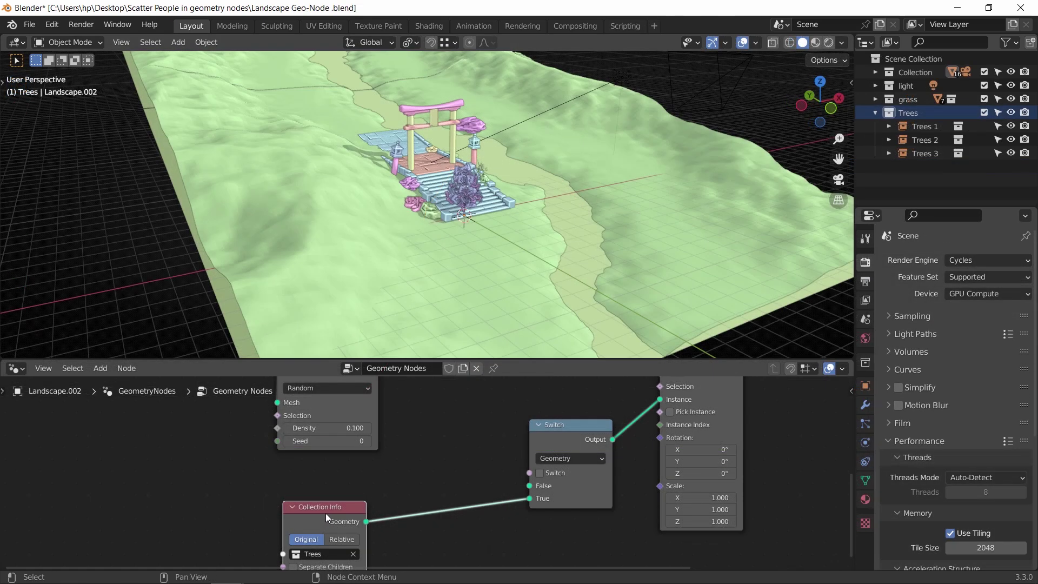
# Step: In the landscape node tree, add a Convex Hull node fed by Collection Info and link its output to the Switch's False input
pyautogui.hotkey('shift', 'a')
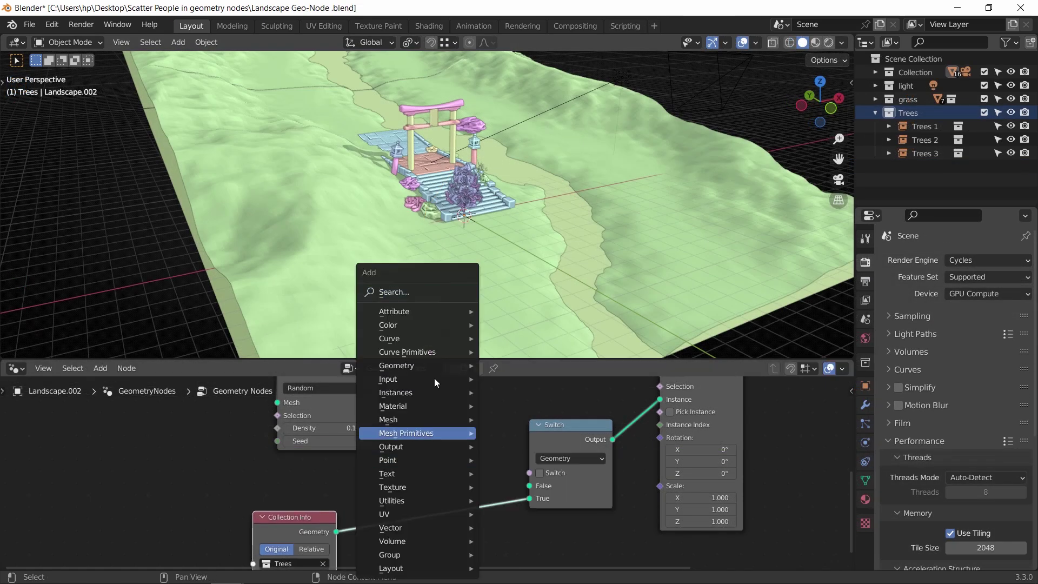
pyautogui.click(422, 287)
pyautogui.write('hull')
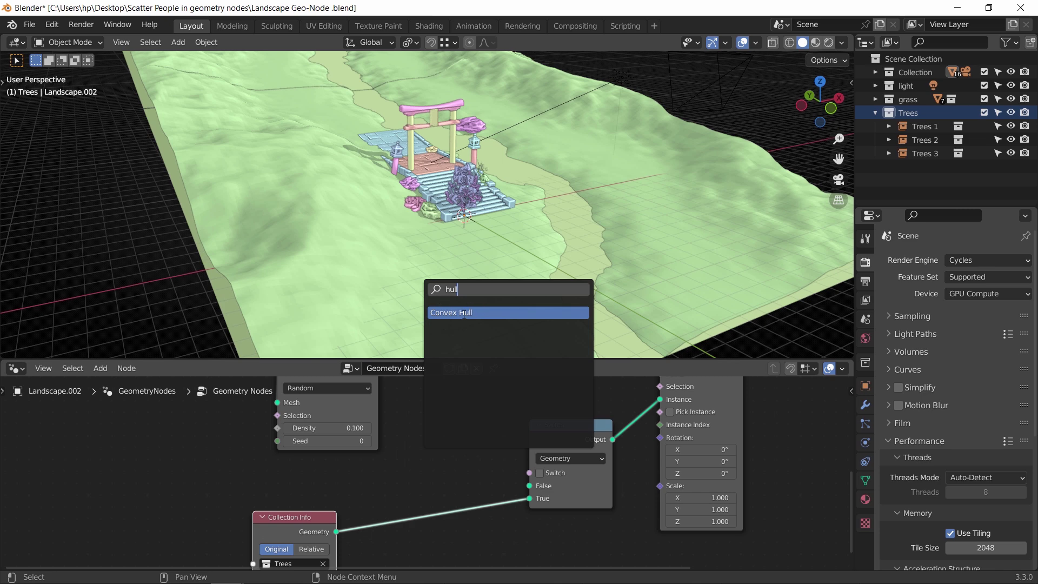
pyautogui.click(463, 313)
pyautogui.click(461, 496)
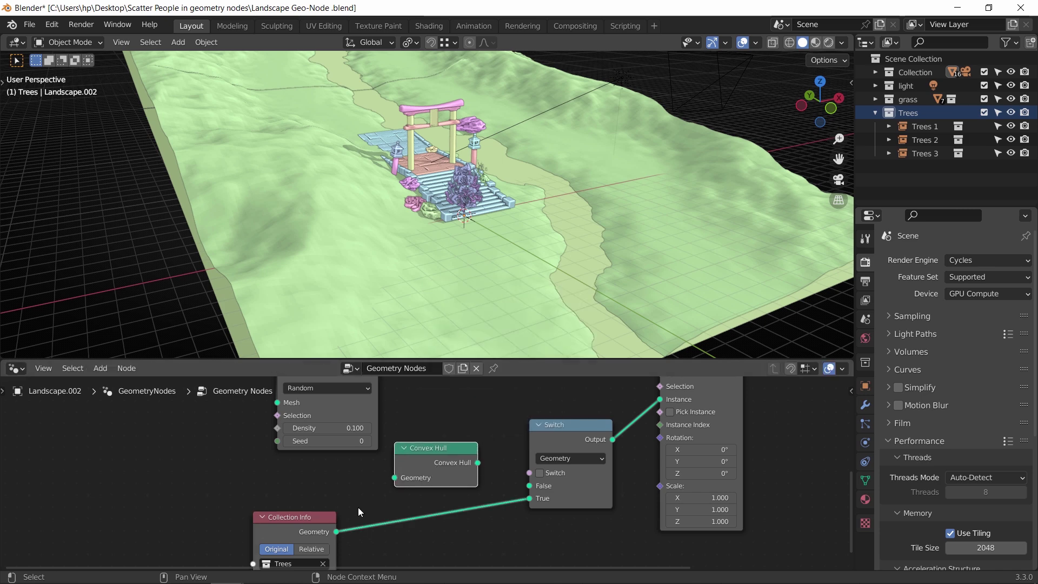
pyautogui.moveTo(337, 531); pyautogui.dragTo(394, 477)
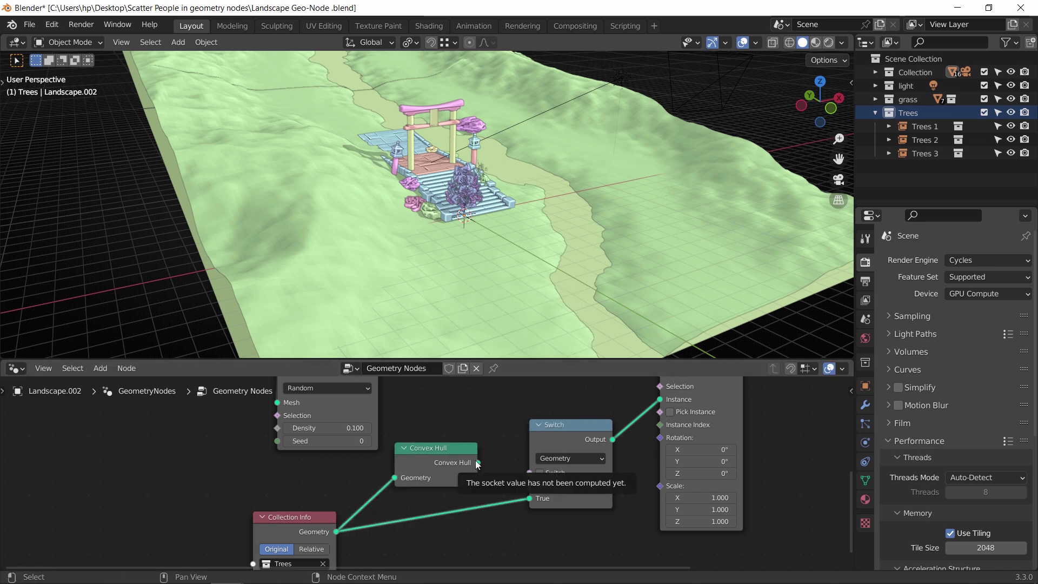
pyautogui.moveTo(478, 464); pyautogui.dragTo(530, 486)
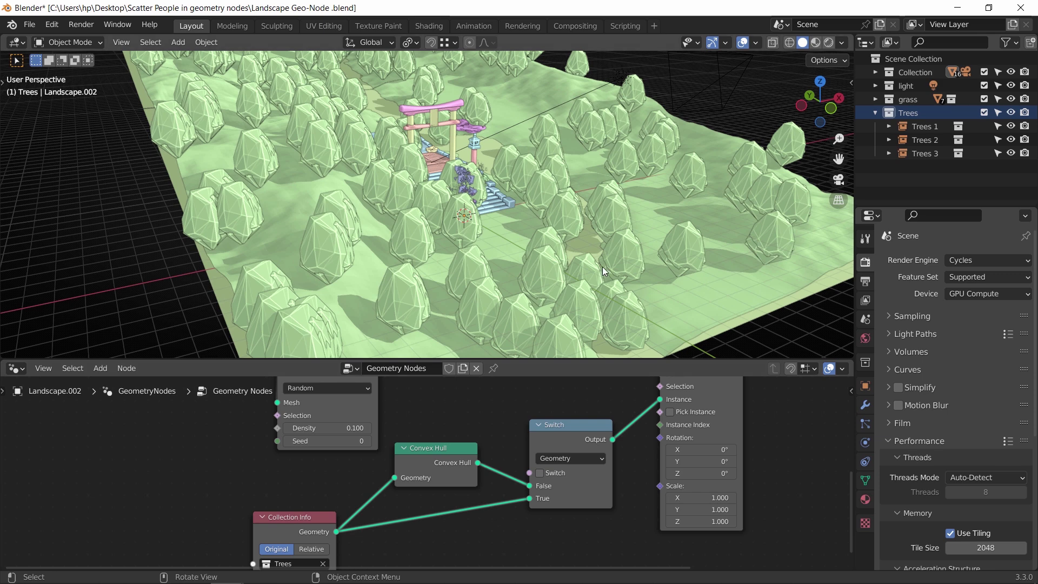
# Step: Rearrange the node layout, moving Distribute Points on Faces away and tidying the nodes around Convex Hull and Switch
pyautogui.scroll(-5, 462, 474)
pyautogui.moveTo(462, 475); pyautogui.dragTo(552, 521, button='middle')
pyautogui.click(465, 419)
pyautogui.scroll(-8, 465, 398)
pyautogui.moveTo(441, 395); pyautogui.dragTo(461, 420, button='middle')
pyautogui.moveTo(433, 415); pyautogui.dragTo(400, 442)
pyautogui.moveTo(378, 422); pyautogui.dragTo(385, 477)
pyautogui.scroll(8, 493, 446)
pyautogui.moveTo(558, 508); pyautogui.dragTo(462, 488, button='middle')
pyautogui.scroll(1, 493, 446)
pyautogui.click(307, 507)
pyautogui.moveTo(306, 507); pyautogui.dragTo(314, 488)
pyautogui.scroll(3, 494, 513)
pyautogui.moveTo(535, 496); pyautogui.dragTo(490, 513, button='middle')
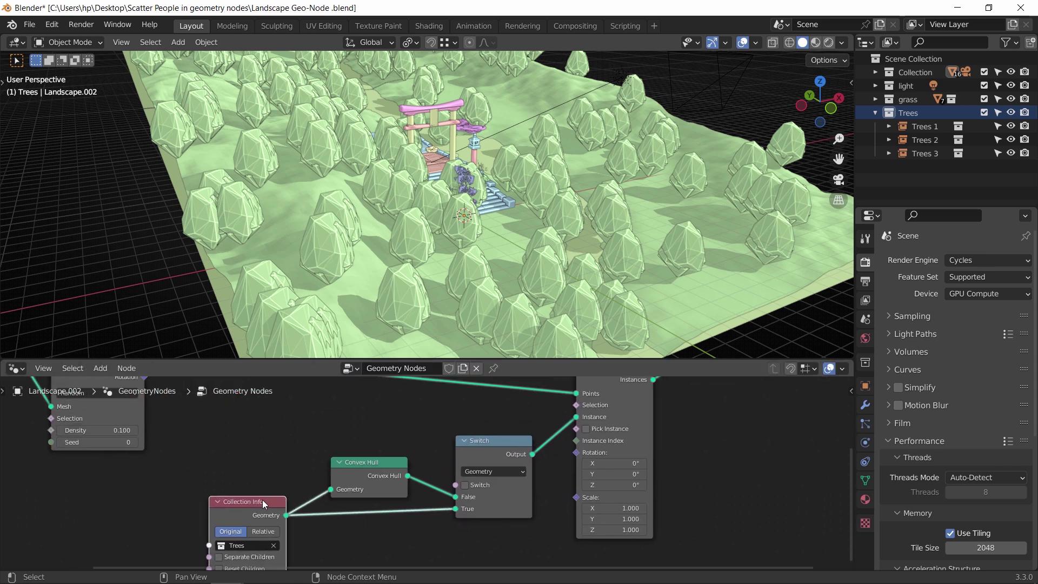
# Step: Frame the scene through the camera, render a test image of the convex hull trees, and close the render window
pyautogui.click(492, 440)
pyautogui.press('KP_0')
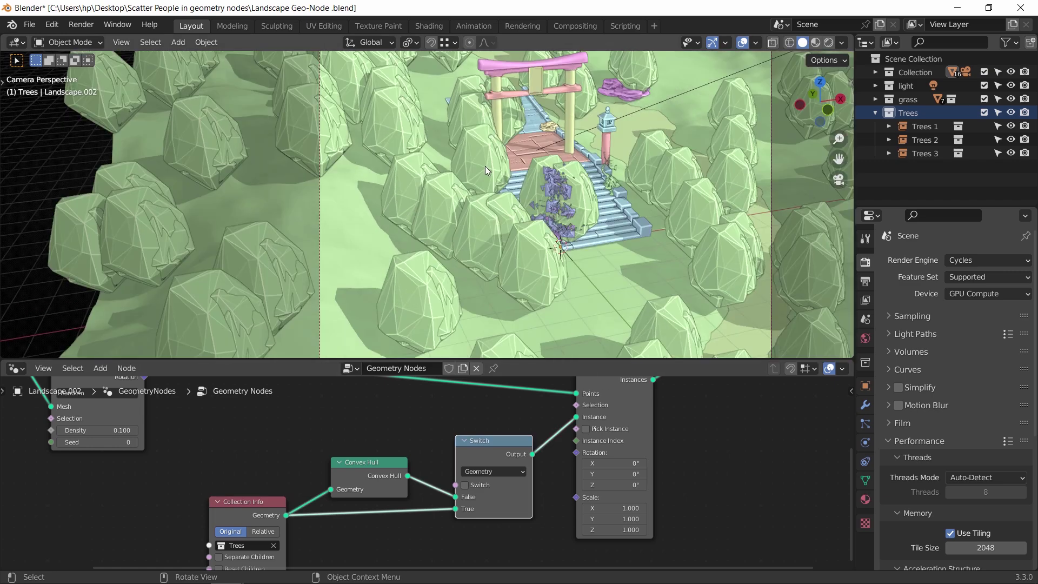
pyautogui.scroll(-3, 519, 189)
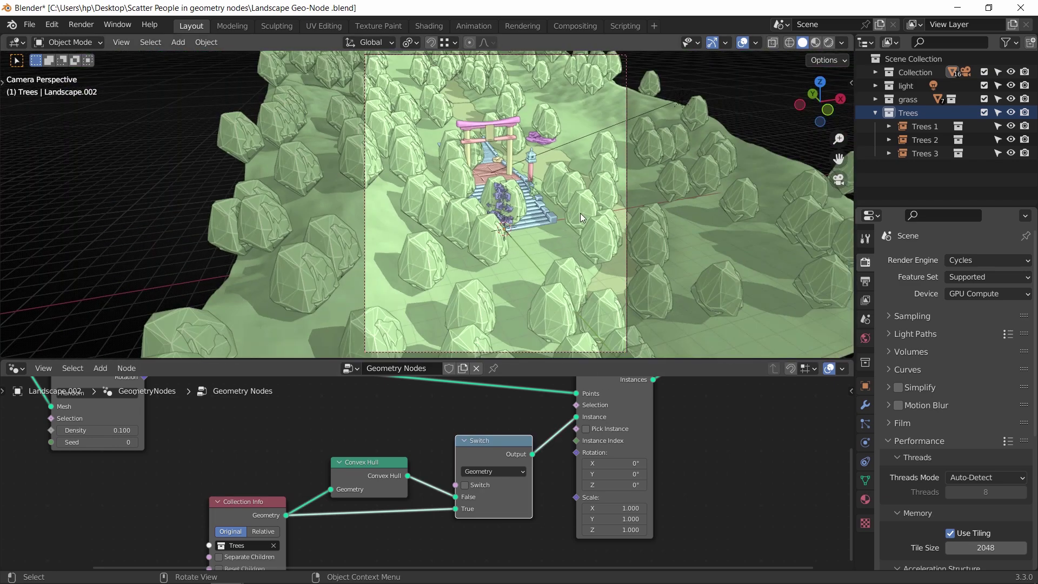
pyautogui.click(910, 316)
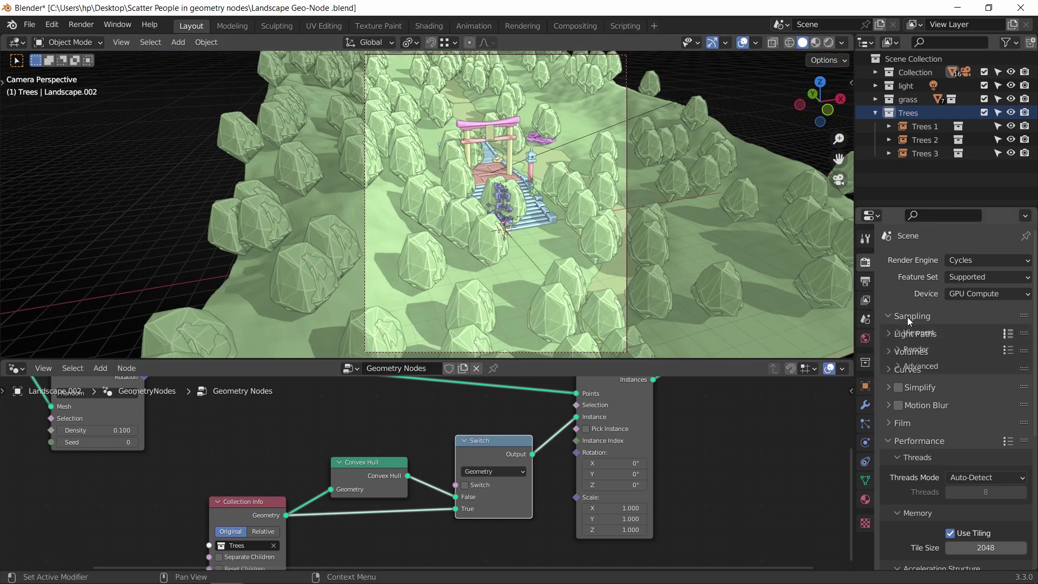
pyautogui.click(81, 25)
pyautogui.click(148, 44)
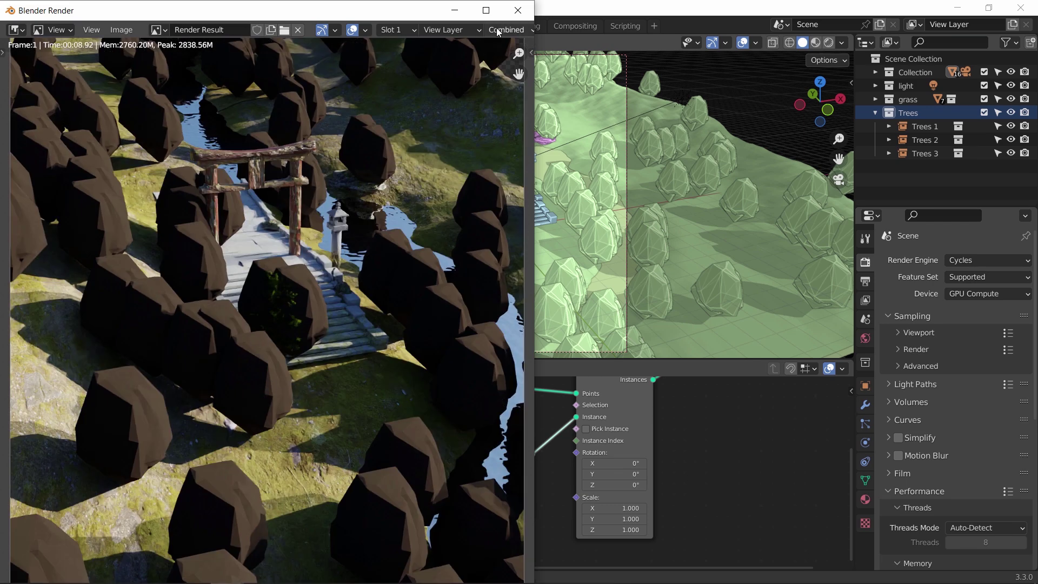
pyautogui.click(517, 10)
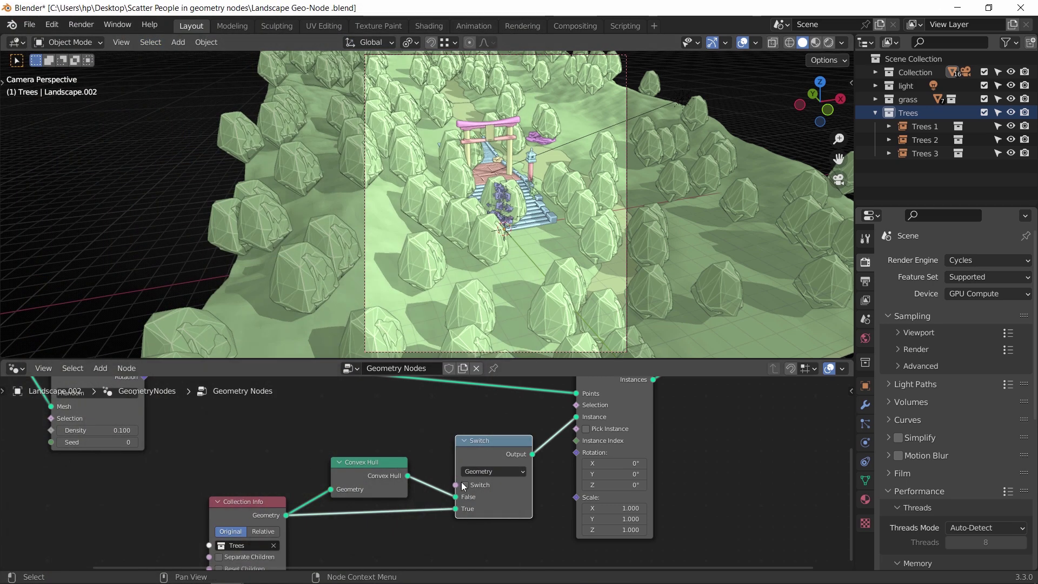
pyautogui.scroll(4, 407, 511)
pyautogui.moveTo(407, 512); pyautogui.dragTo(449, 500, button='middle')
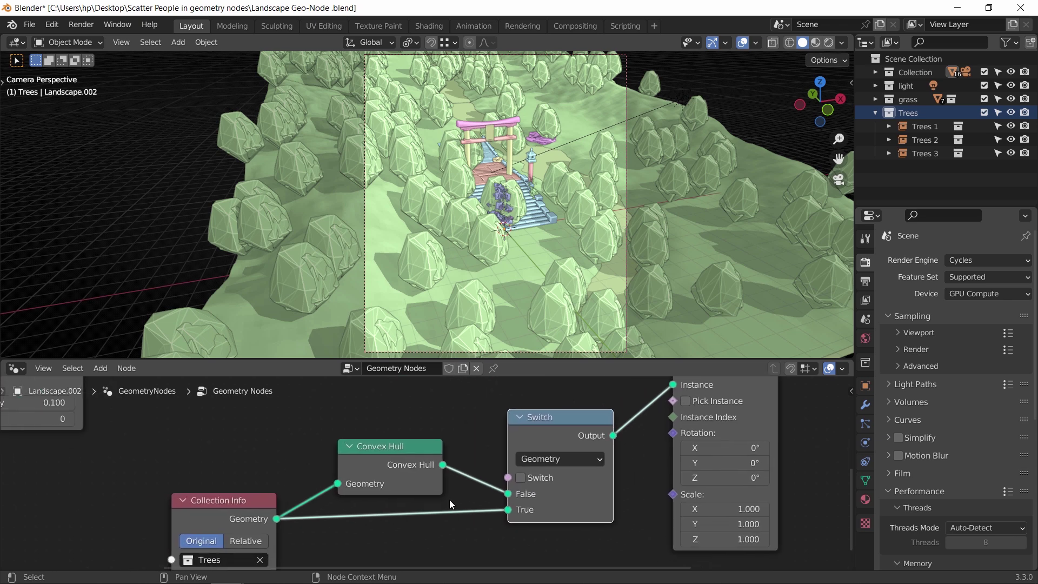
# Step: Swap the Switch inputs so Collection Info feeds False and Convex Hull feeds True, enable the switch, and reposition the nodes
pyautogui.scroll(-3, 449, 500)
pyautogui.moveTo(490, 501); pyautogui.dragTo(490, 489)
pyautogui.click(500, 476)
pyautogui.moveTo(439, 466); pyautogui.dragTo(491, 501)
pyautogui.moveTo(401, 465); pyautogui.dragTo(409, 534)
pyautogui.moveTo(275, 500); pyautogui.dragTo(288, 465)
# Step: Add an Is Viewport node linked to the Switch node's Switch input and place it above Collection Info
pyautogui.moveTo(490, 476); pyautogui.dragTo(374, 432)
pyautogui.write('view')
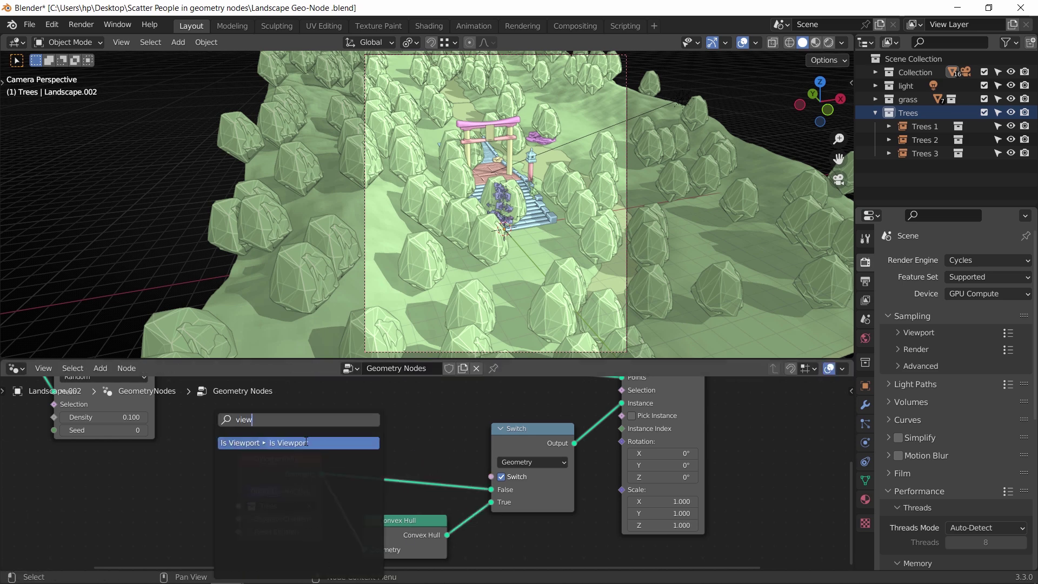
pyautogui.click(294, 443)
pyautogui.click(307, 432)
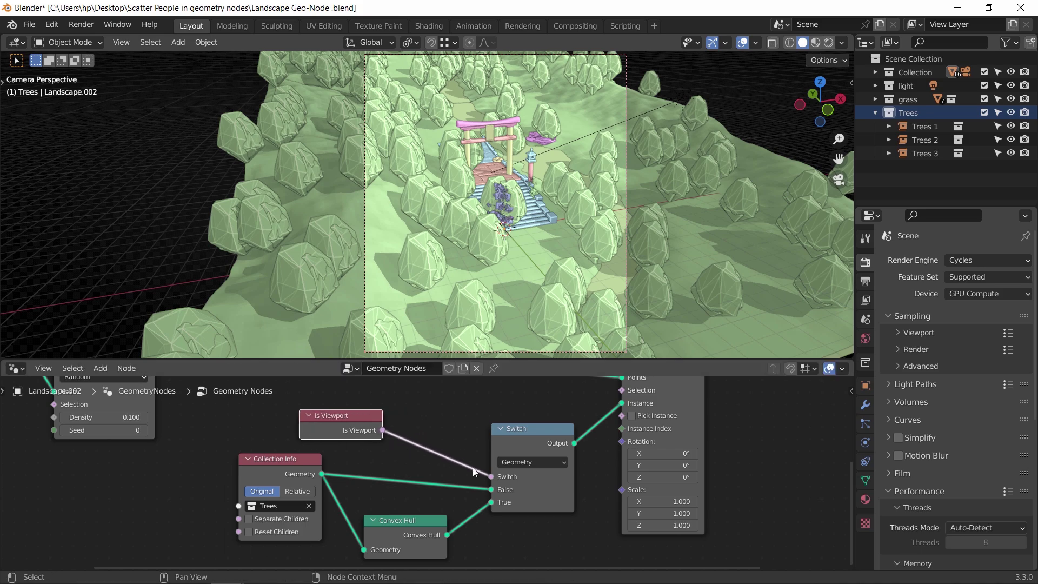
# Step: Render a test image to check which trees the Is Viewport switch outputs, and close the render window
pyautogui.click(81, 24)
pyautogui.click(149, 37)
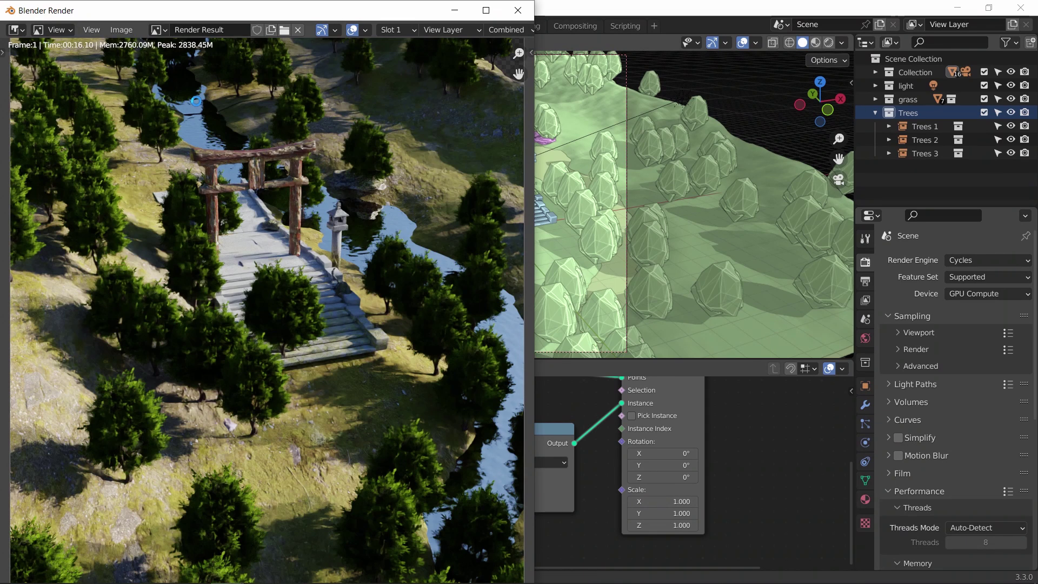
pyautogui.click(517, 10)
# Step: Display the landscape viewport in material preview shading from a closer view
pyautogui.scroll(4, 549, 196)
pyautogui.press('z')
pyautogui.click(543, 238)
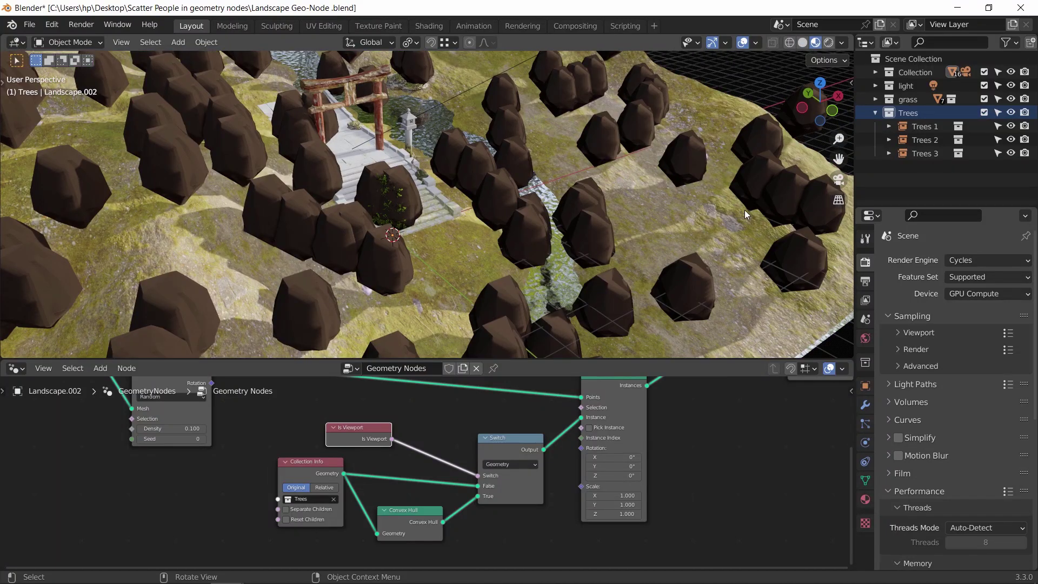
# Step: Spread out the Is Viewport, Collection Info and Convex Hull nodes to make room before the Switch
pyautogui.moveTo(354, 434)
pyautogui.mouseDown()
pyautogui.moveTo(314, 421)
pyautogui.moveTo(354, 428)
pyautogui.mouseUp()
pyautogui.moveTo(403, 526); pyautogui.dragTo(390, 531)
pyautogui.moveTo(382, 470); pyautogui.dragTo(307, 527)
pyautogui.moveTo(387, 523); pyautogui.dragTo(322, 523)
pyautogui.scroll(3, 426, 532)
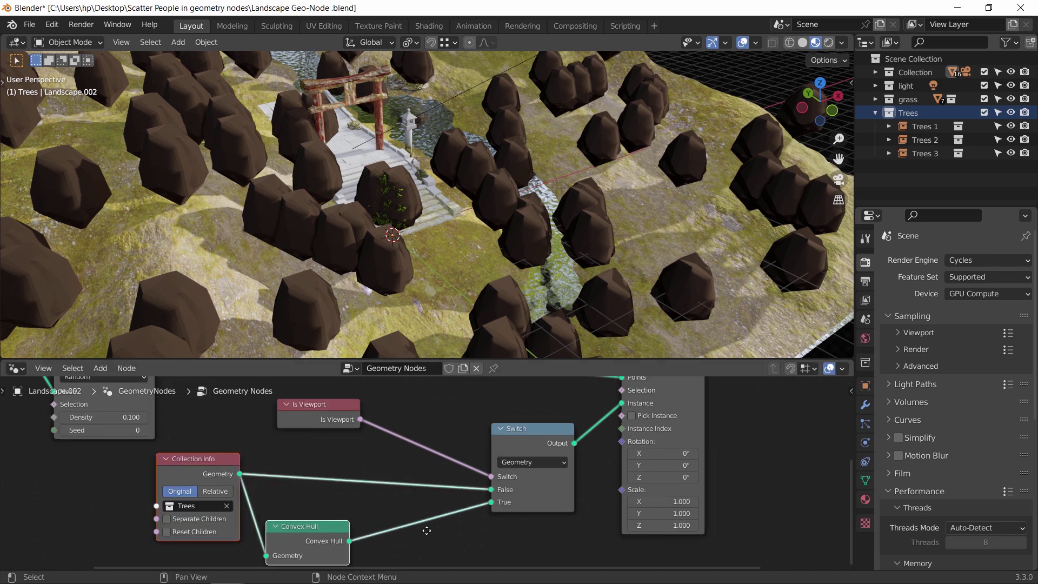
# Step: Add a Set Material node on the link between Convex Hull and the Switch's True input
pyautogui.moveTo(441, 534); pyautogui.dragTo(443, 509, button='middle')
pyautogui.click(443, 508)
pyautogui.hotkey('shift', 'a')
pyautogui.click(407, 293)
pyautogui.write('ma')
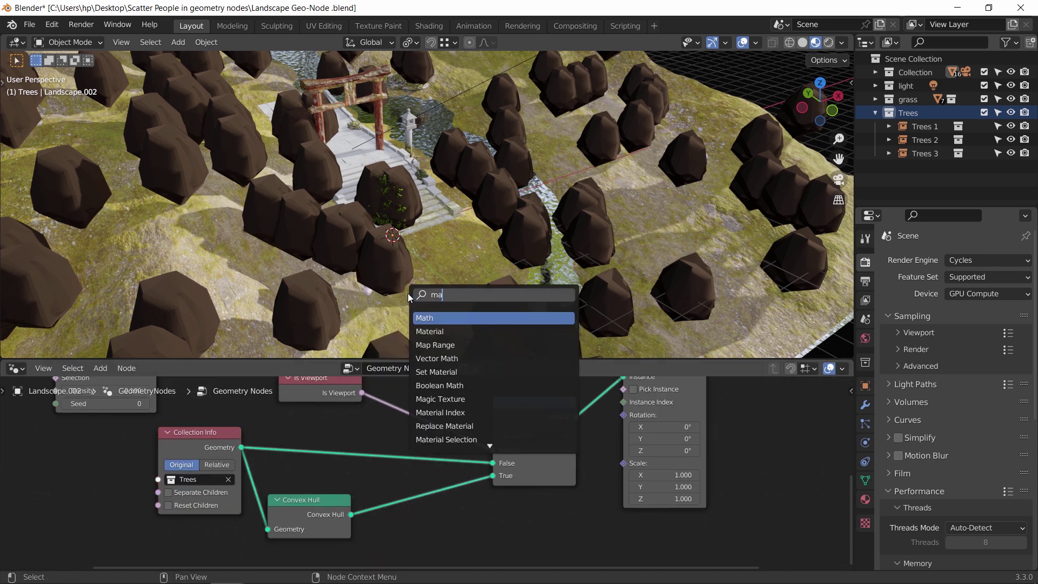
pyautogui.write('ter')
pyautogui.press('Down')
pyautogui.press('Return')
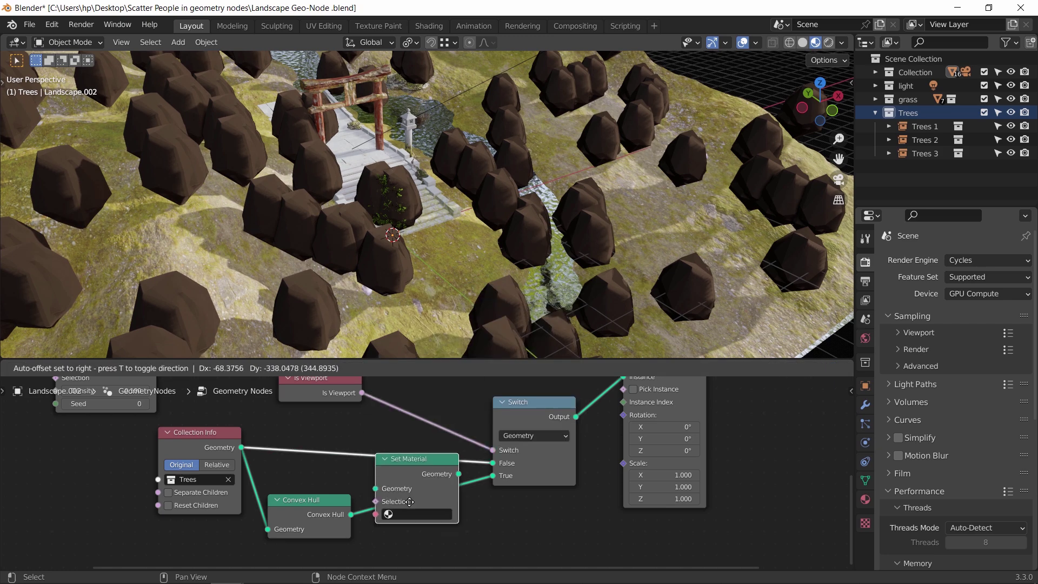
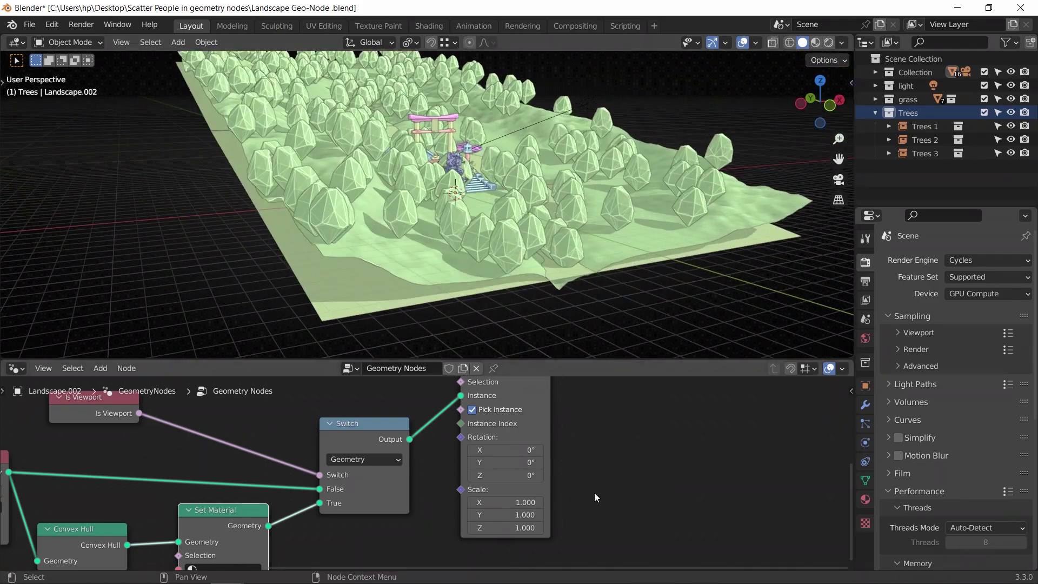
# Step: Reposition the Instance on Points node and add a float Random Value node below the Switch
pyautogui.moveTo(602, 490); pyautogui.dragTo(613, 463, button='middle')
pyautogui.scroll(-3, 506, 465)
pyautogui.moveTo(523, 392); pyautogui.dragTo(535, 422)
pyautogui.scroll(2, 346, 475)
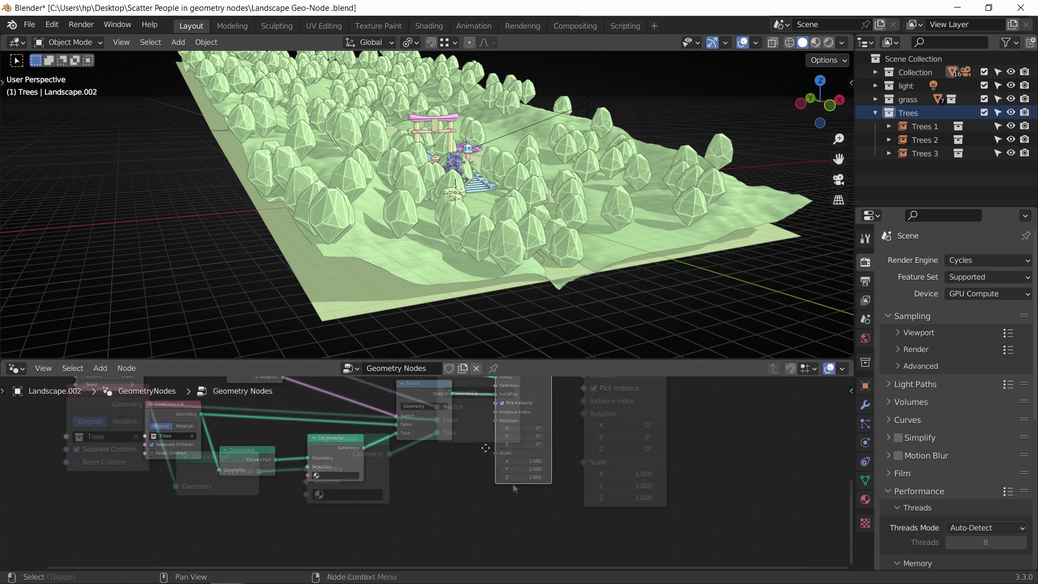
pyautogui.hotkey('shift', 'a')
pyautogui.write('value')
pyautogui.press('Down')
pyautogui.press('Return')
pyautogui.click(459, 491)
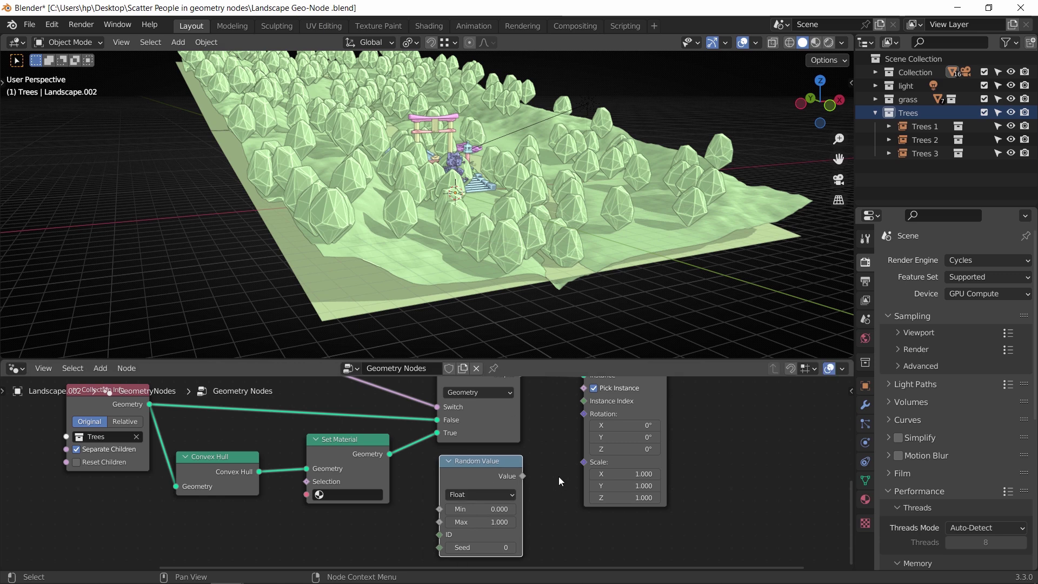
# Step: Duplicate the Random Value node and place the copy below the original
pyautogui.moveTo(558, 482); pyautogui.dragTo(556, 471, button='middle')
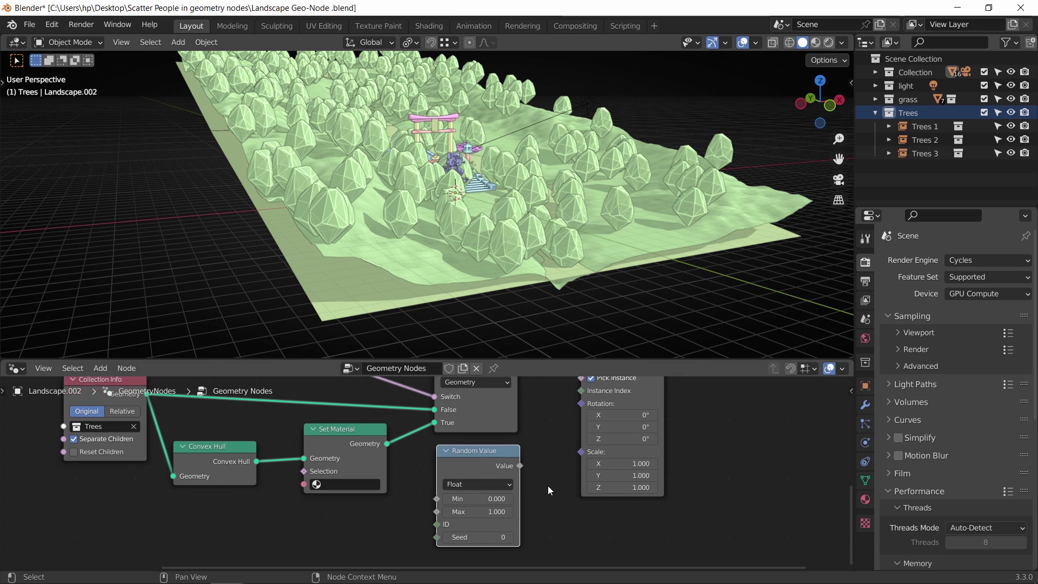
pyautogui.scroll(-2, 557, 473)
pyautogui.hotkey('shift', 'd')
pyautogui.click(478, 508)
pyautogui.scroll(1, 508, 411)
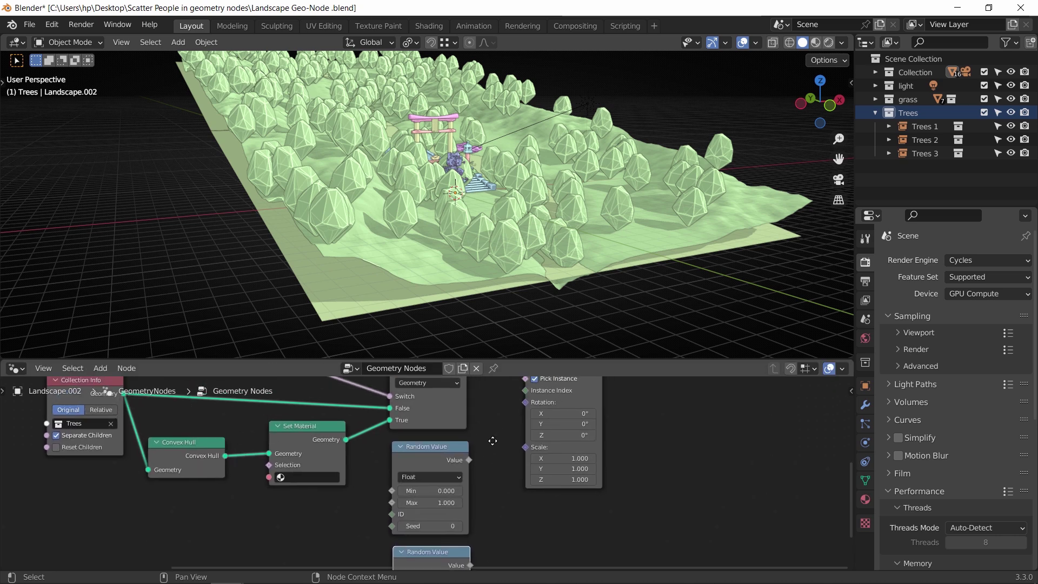
# Step: Link the upper Random Value to the Instance on Points Rotation through a new Combine XYZ node's Z input
pyautogui.scroll(1, 452, 471)
pyautogui.moveTo(464, 472); pyautogui.dragTo(521, 415)
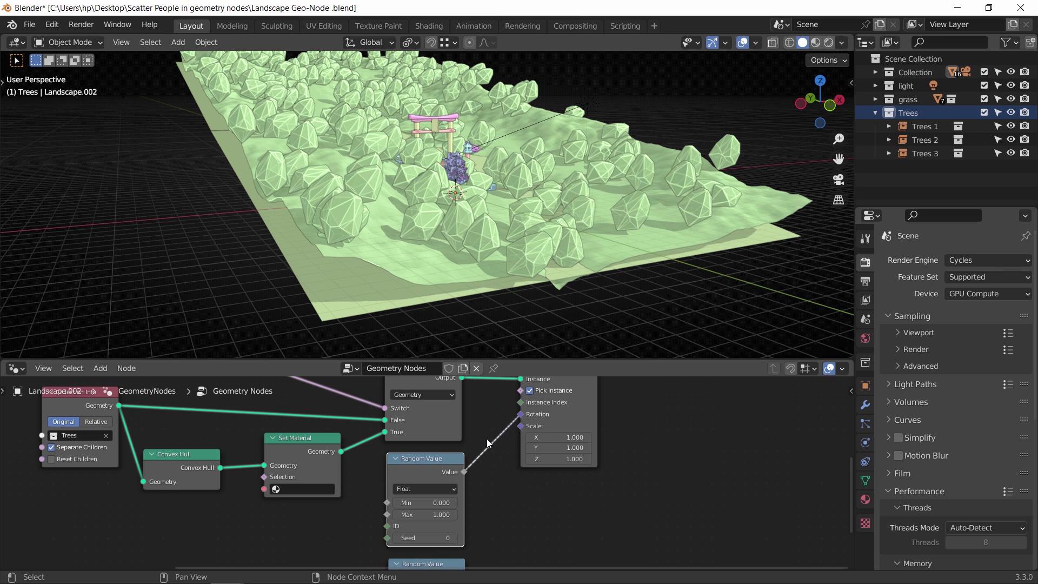
pyautogui.moveTo(416, 468); pyautogui.dragTo(386, 470)
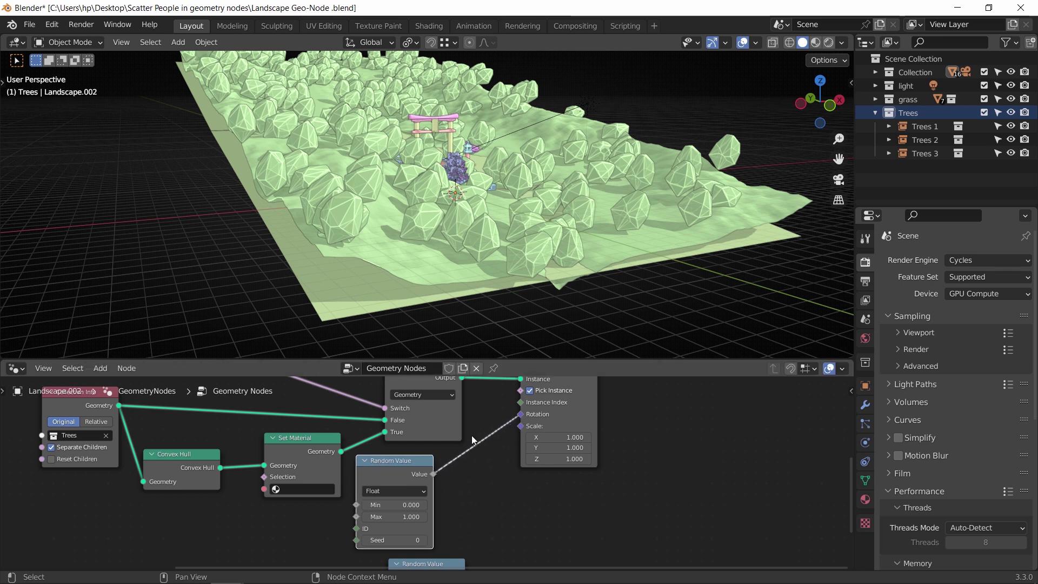
pyautogui.hotkey('shift', 'a')
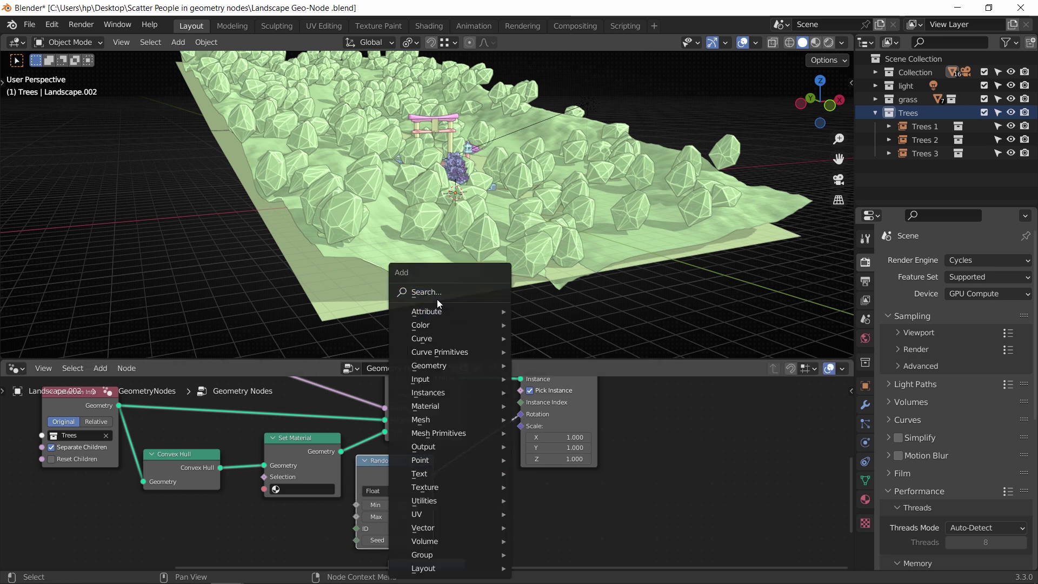
pyautogui.click(433, 296)
pyautogui.write('xyz')
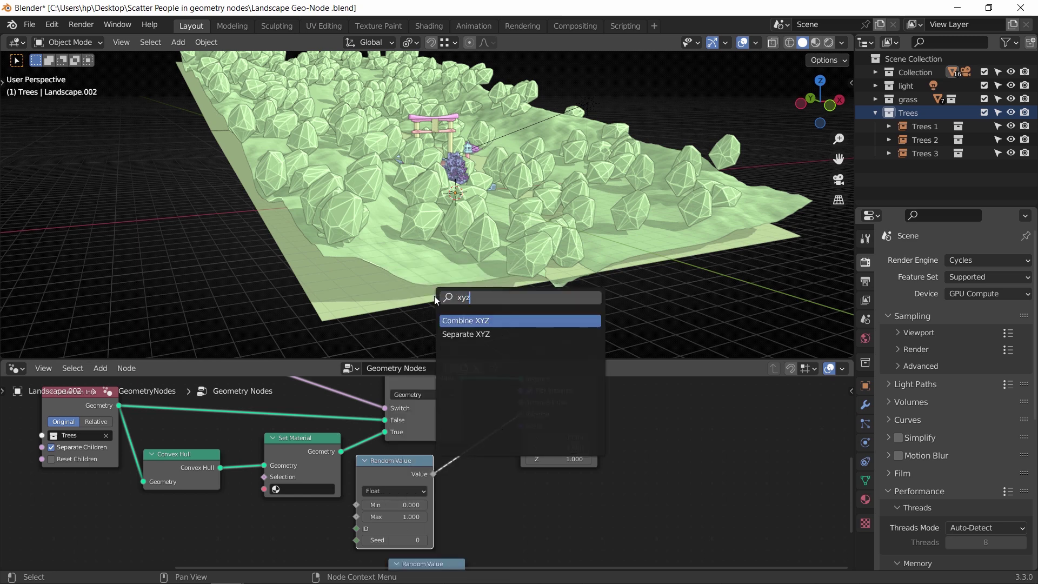
pyautogui.click(478, 321)
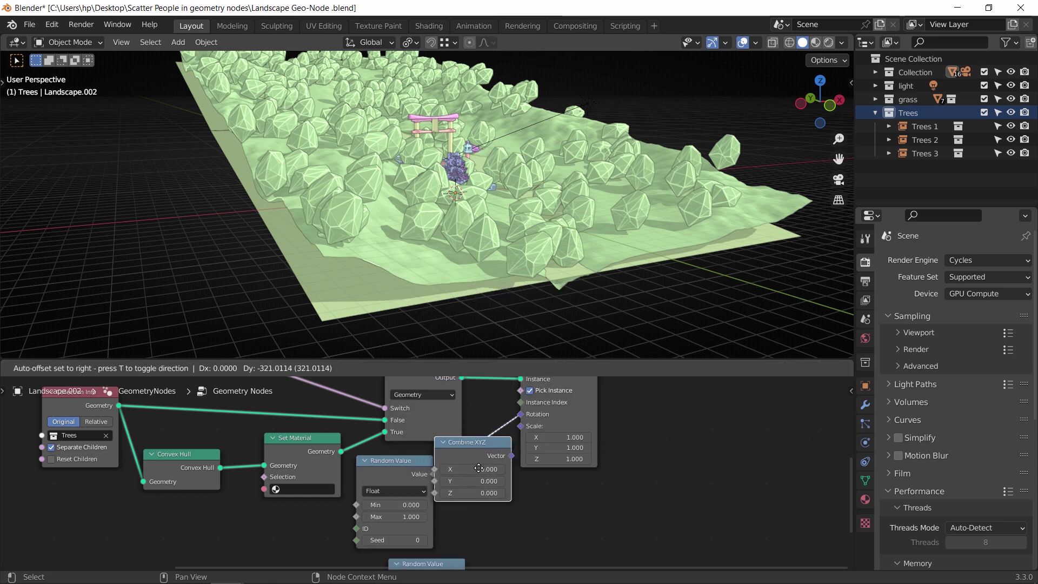
pyautogui.click(527, 473)
pyautogui.moveTo(478, 473); pyautogui.dragTo(478, 497)
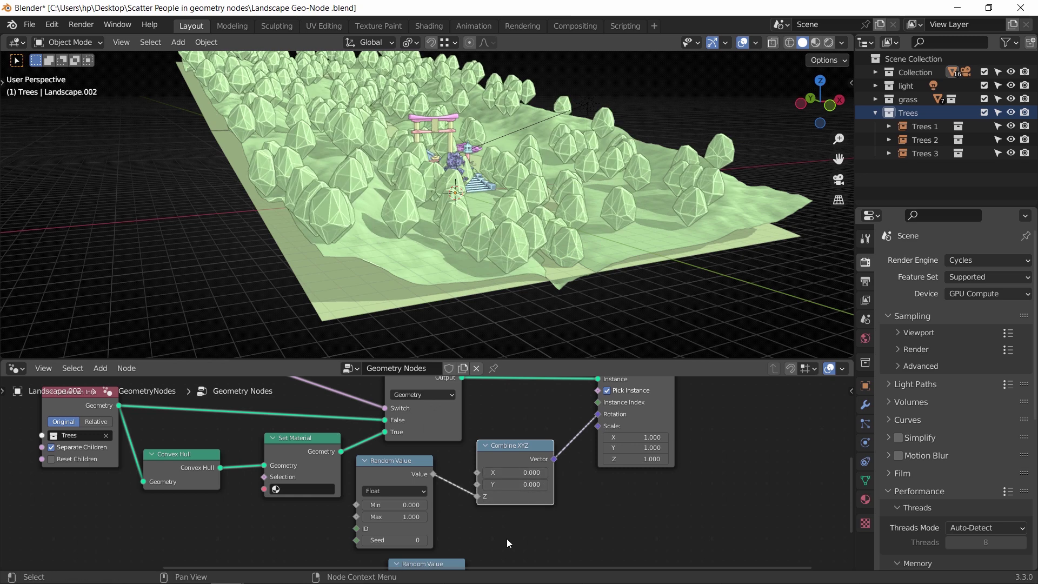
# Step: Set the rotation Random Value node to Min 7.100, Max 27.200 and Seed 2
pyautogui.scroll(2, 492, 534)
pyautogui.moveTo(381, 517); pyautogui.dragTo(516, 528)
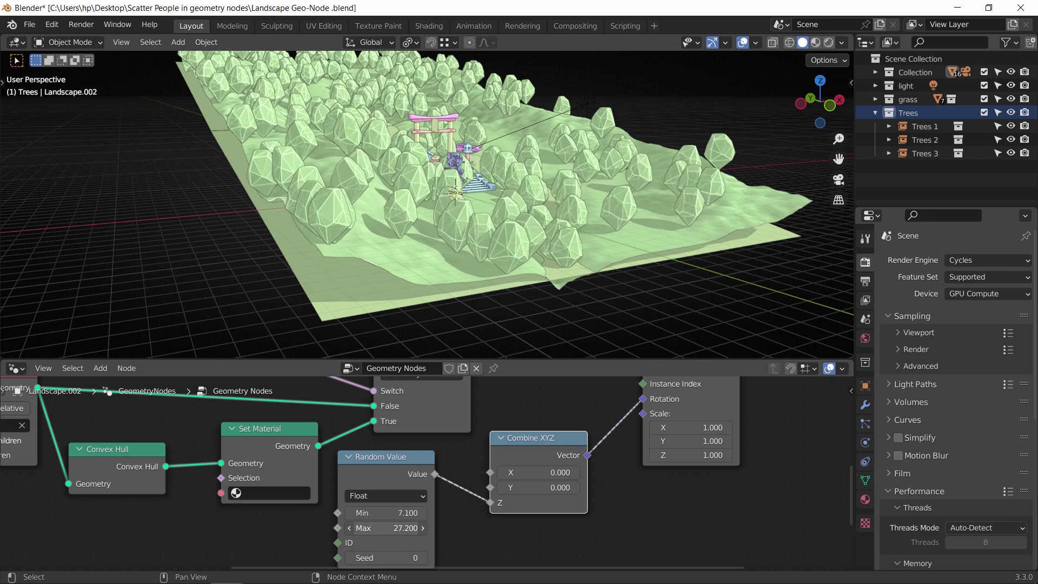
pyautogui.click(423, 558)
pyautogui.click(424, 558)
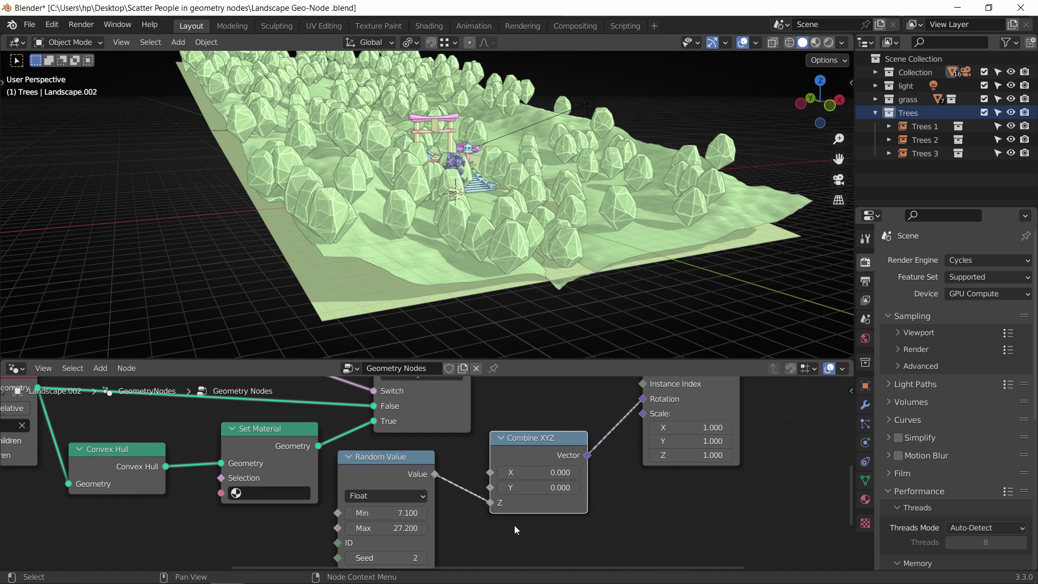
# Step: Move the second Random Value node below Combine XYZ and link its Value to the Scale of Instance on Points
pyautogui.scroll(-2, 598, 506)
pyautogui.keyDown('shift'); pyautogui.scroll(-3, 598, 507); pyautogui.keyUp('shift')
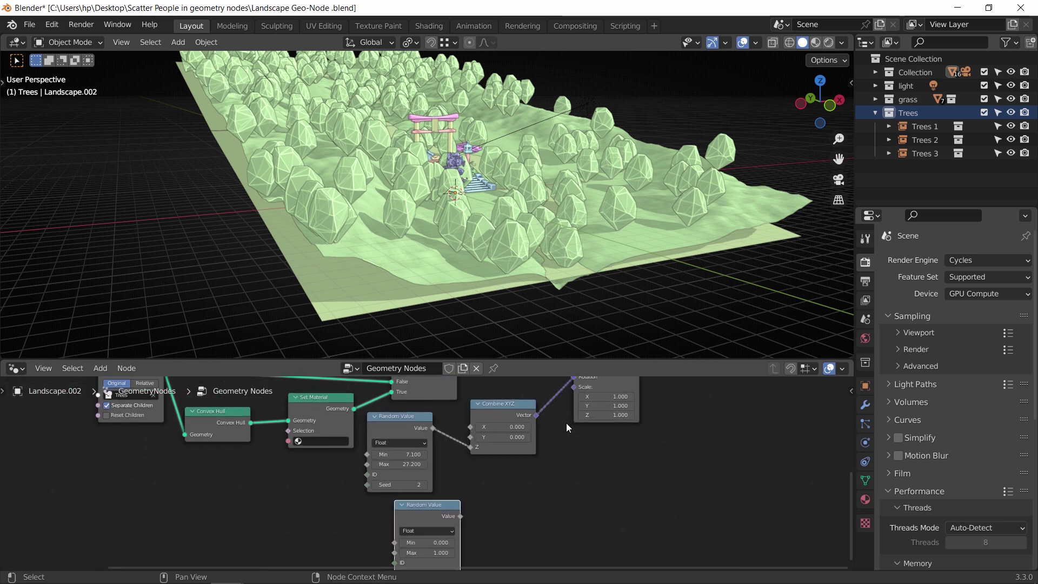
pyautogui.moveTo(434, 508); pyautogui.dragTo(522, 484)
pyautogui.scroll(3, 604, 460)
pyautogui.moveTo(642, 452); pyautogui.dragTo(627, 479, button='middle')
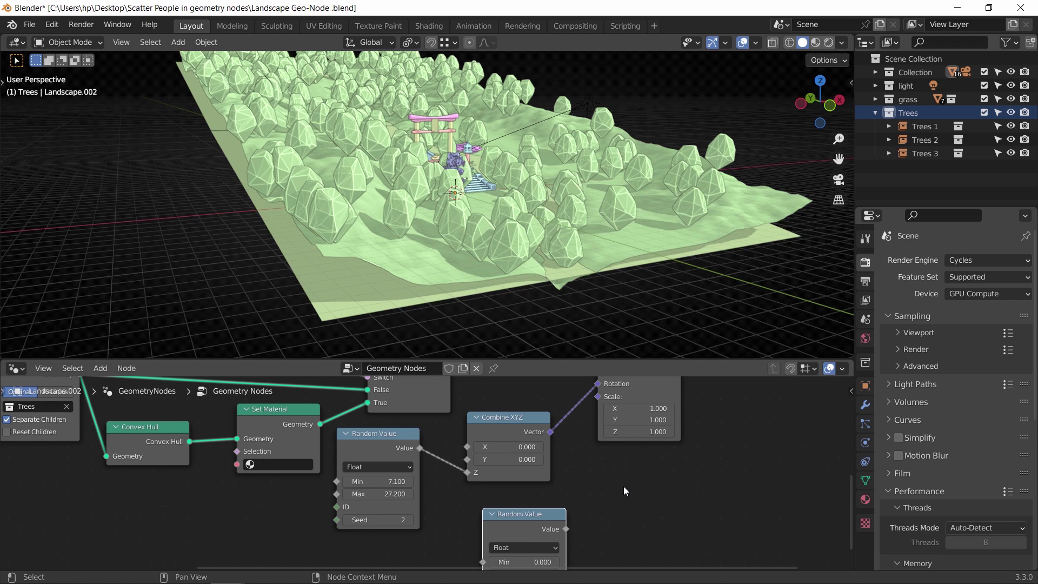
pyautogui.moveTo(565, 529); pyautogui.dragTo(597, 400)
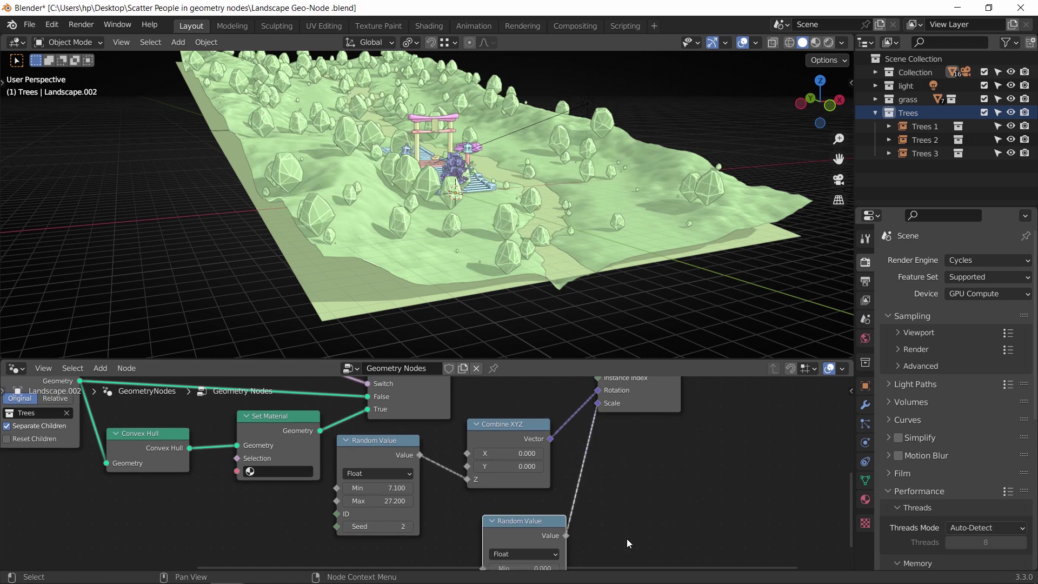
# Step: Set the scale Random Value node's Min to 0.5
pyautogui.moveTo(491, 167); pyautogui.dragTo(409, 217, button='middle')
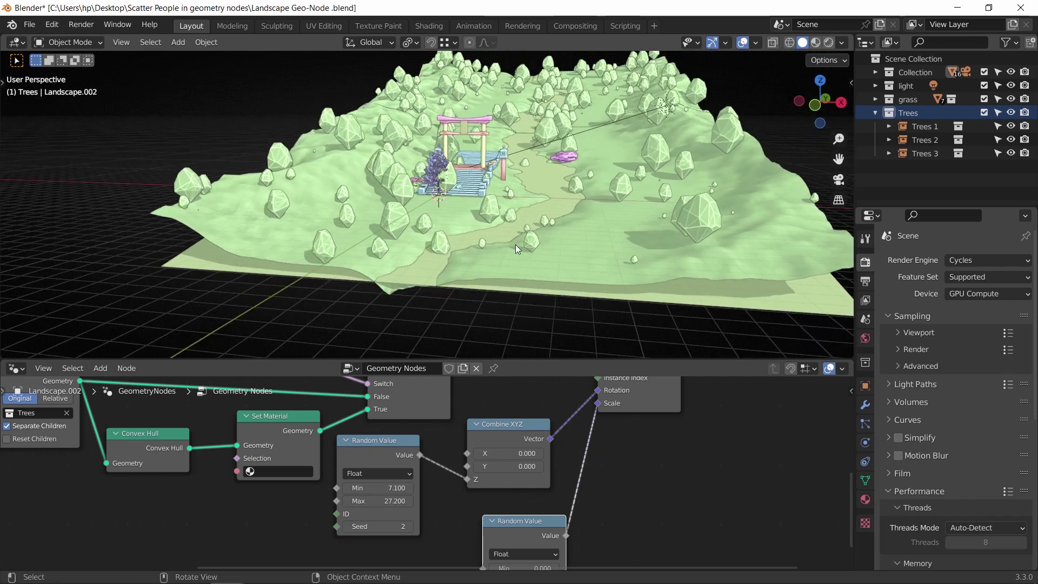
pyautogui.moveTo(636, 485); pyautogui.dragTo(634, 411, button='middle')
pyautogui.scroll(3, 634, 411)
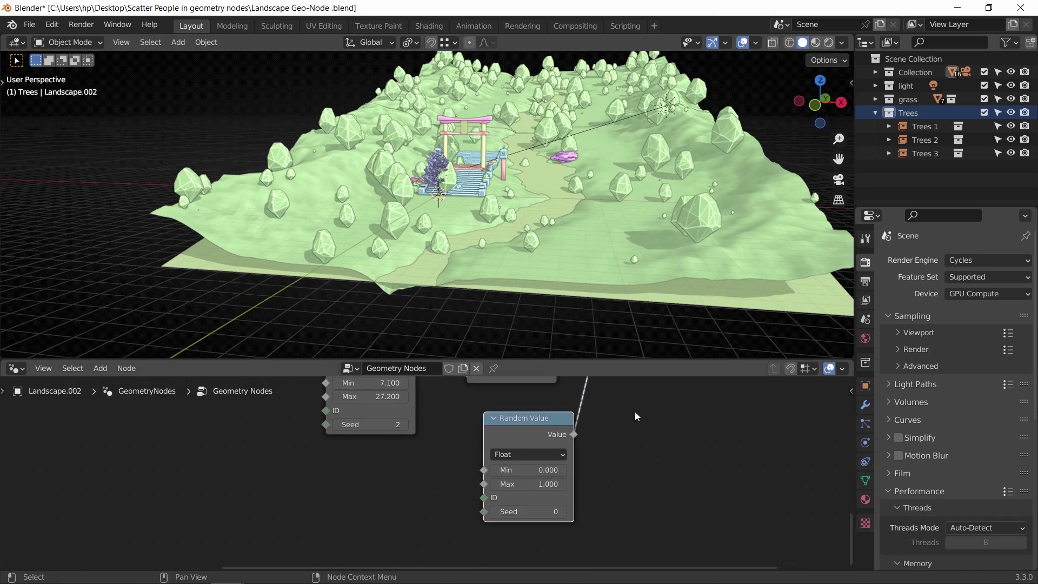
pyautogui.click(556, 469)
pyautogui.write('3')
pyautogui.press('Return')
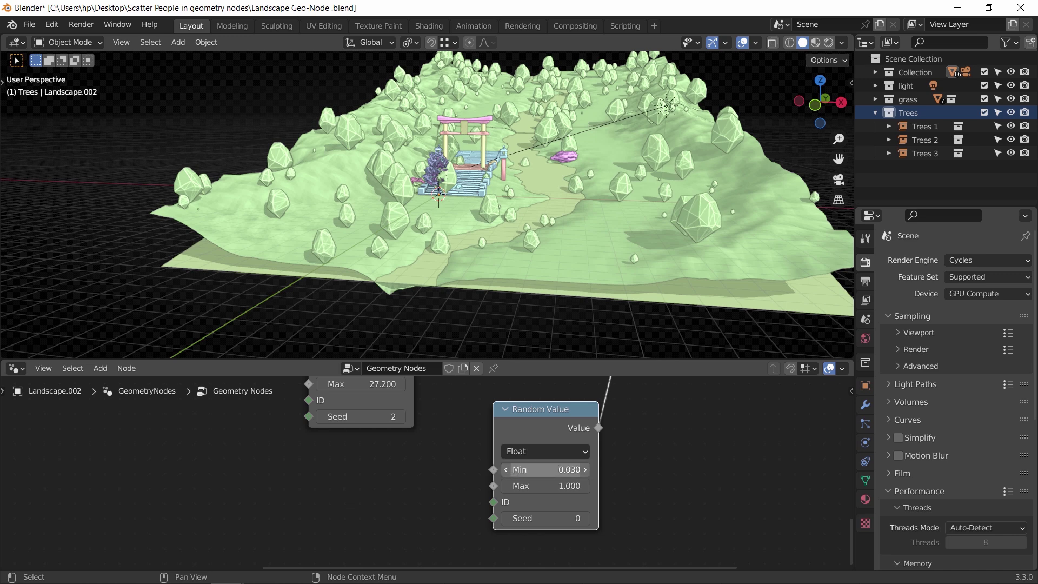
pyautogui.moveTo(557, 470); pyautogui.dragTo(585, 469)
pyautogui.click(556, 469)
pyautogui.write('0.5')
pyautogui.press('Return')
# Step: Set the scale Random Value node's Max to 1.2 and check the tree sizes on the landscape
pyautogui.click(564, 483)
pyautogui.write('2')
pyautogui.press('Return')
pyautogui.click(564, 483)
pyautogui.write('1.2')
pyautogui.press('Return')
pyautogui.moveTo(531, 245); pyautogui.dragTo(577, 262, button='middle')
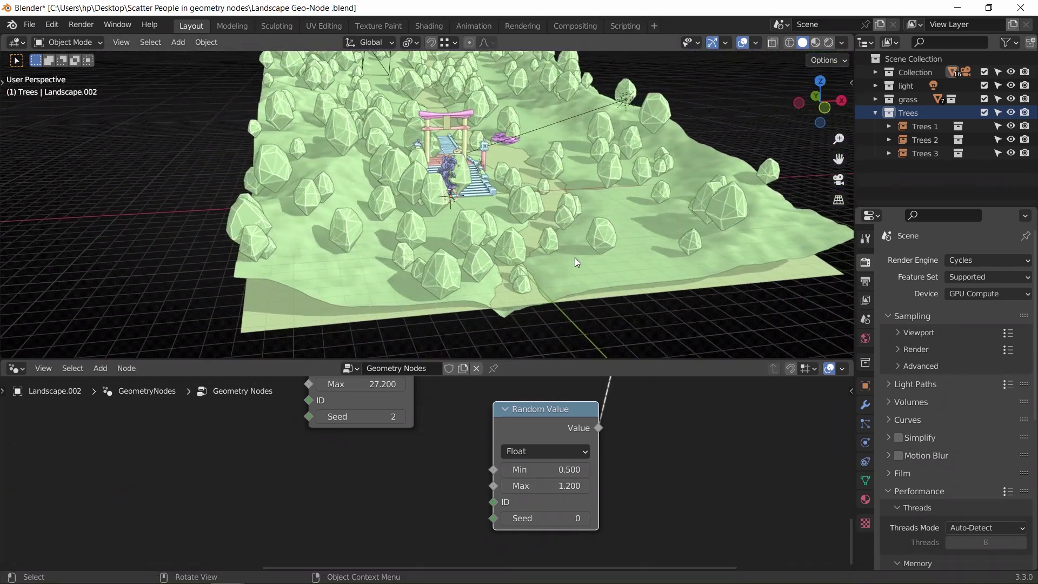
# Step: Group the Is Viewport, Collection Info, Convex Hull, Set Material and Switch nodes, and return to the main node tree
pyautogui.scroll(-4, 589, 436)
pyautogui.moveTo(679, 382); pyautogui.dragTo(573, 505, button='middle')
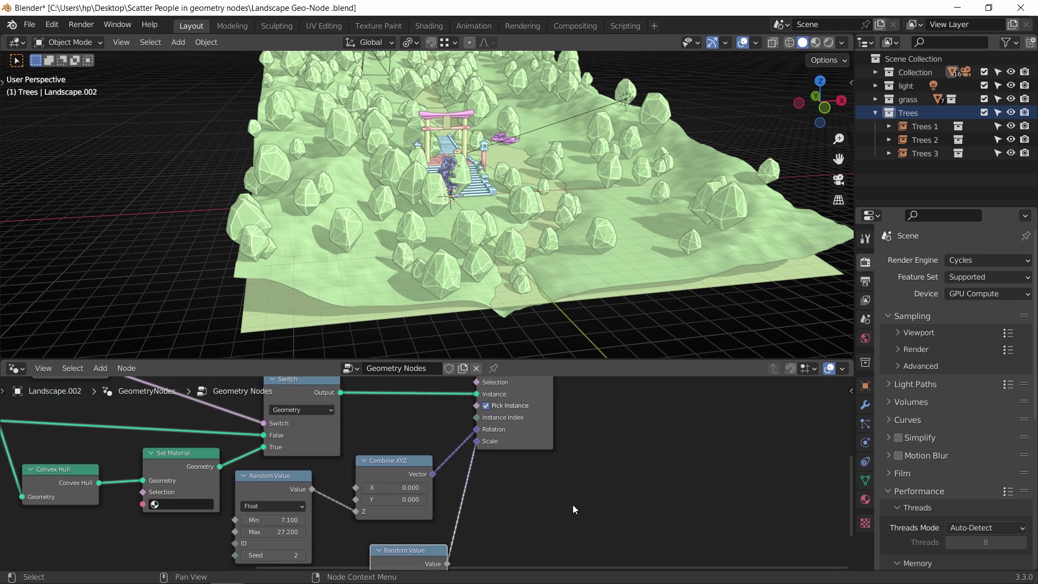
pyautogui.scroll(-2, 586, 461)
pyautogui.moveTo(586, 461); pyautogui.dragTo(689, 480, button='middle')
pyautogui.scroll(-5, 670, 520)
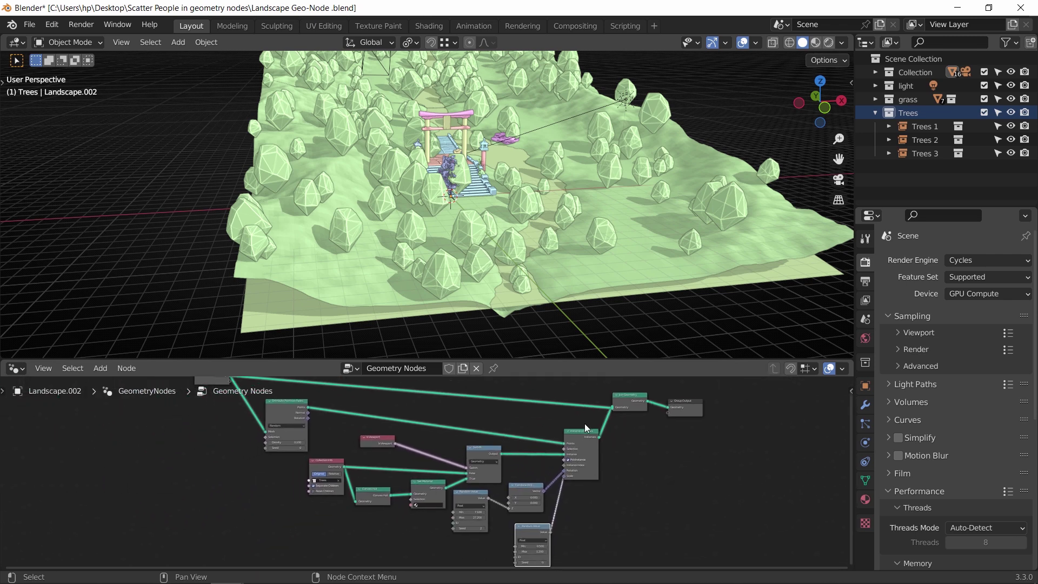
pyautogui.scroll(3, 589, 423)
pyautogui.moveTo(566, 409); pyautogui.dragTo(340, 455)
pyautogui.keyDown('shift'); pyautogui.moveTo(435, 449); pyautogui.dragTo(279, 517); pyautogui.keyUp('shift')
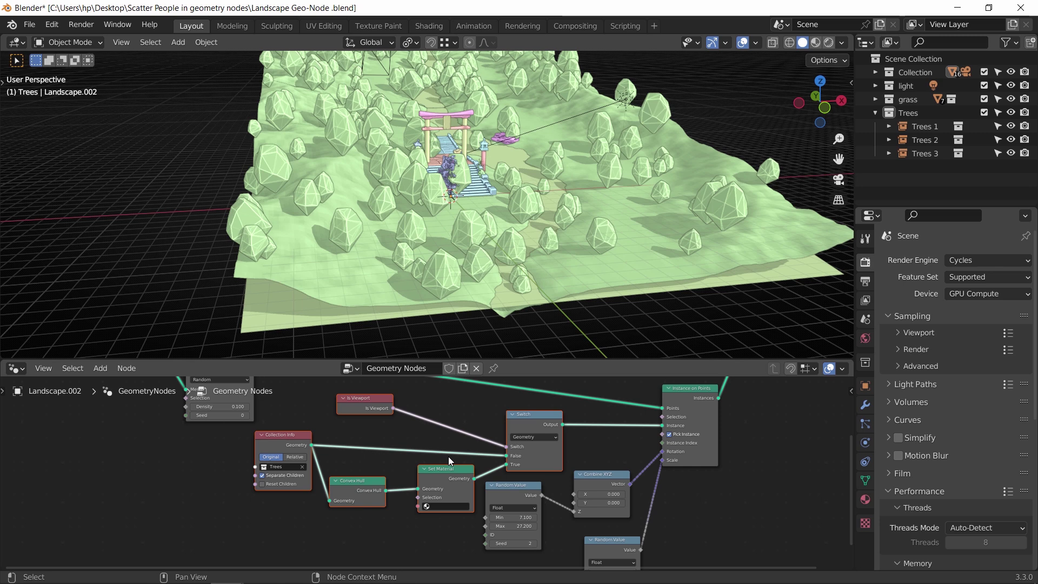
pyautogui.hotkey('ctrl', 'g')
pyautogui.press('Tab')
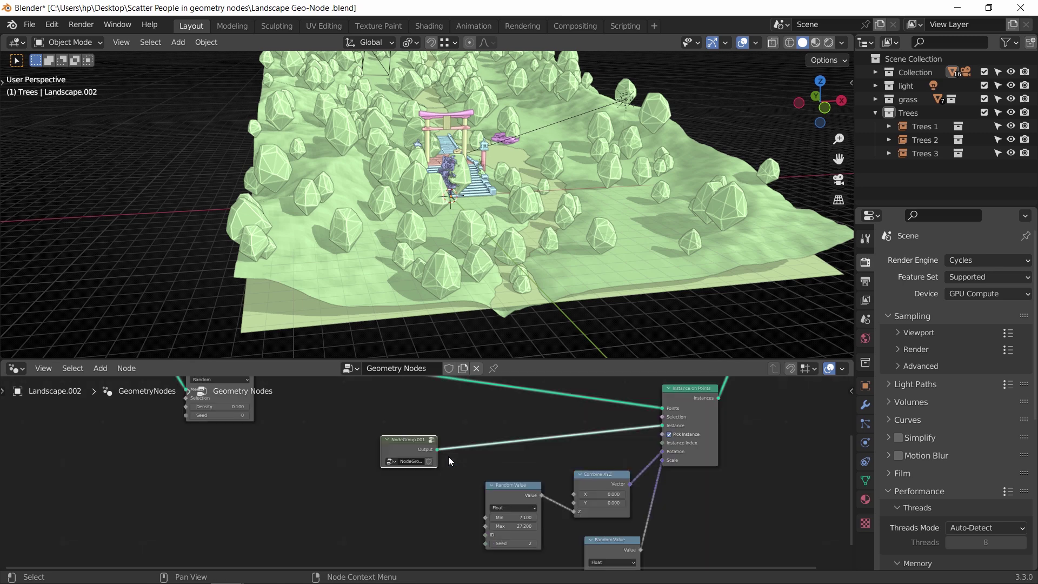
# Step: Rename the new node group as Yeet Trees
pyautogui.scroll(1, 676, 449)
pyautogui.moveTo(397, 433)
pyautogui.mouseDown()
pyautogui.moveTo(487, 432)
pyautogui.moveTo(392, 446)
pyautogui.mouseUp()
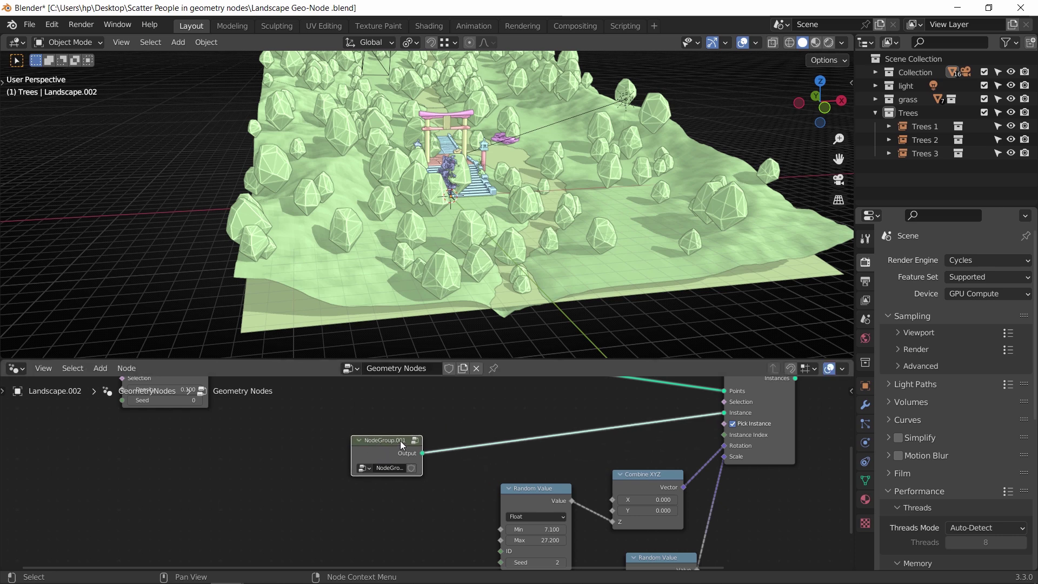
pyautogui.press('n')
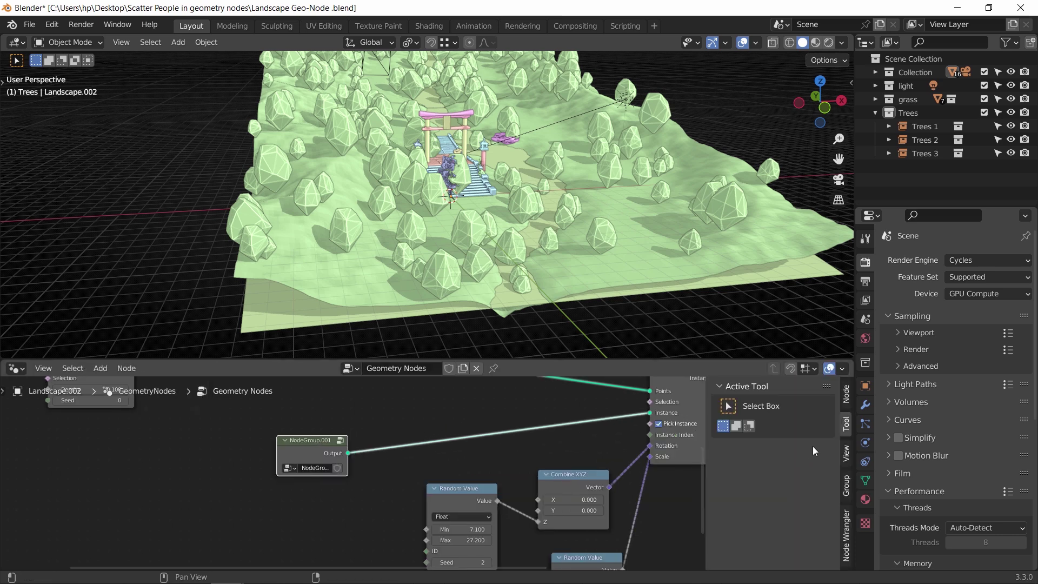
pyautogui.click(844, 397)
pyautogui.hotkey('ctrl', 'a')
pyautogui.write('Yeet Trees')
pyautogui.press('Return')
pyautogui.press('n')
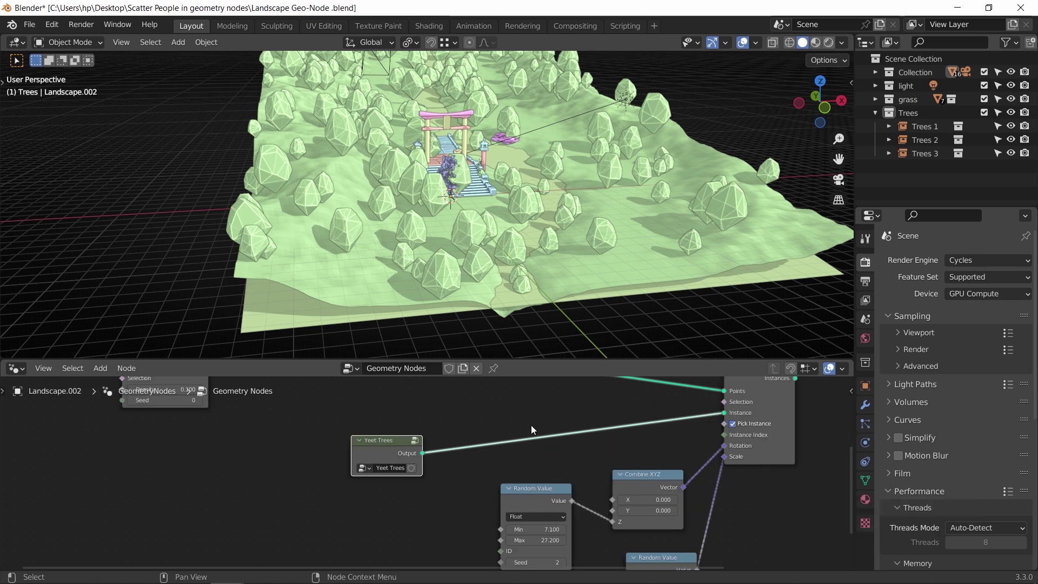
pyautogui.moveTo(510, 413); pyautogui.dragTo(359, 453, button='middle')
pyautogui.moveTo(738, 424); pyautogui.dragTo(591, 492, button='middle')
pyautogui.scroll(-6, 638, 480)
pyautogui.moveTo(384, 533); pyautogui.dragTo(461, 491, button='middle')
pyautogui.moveTo(467, 561); pyautogui.dragTo(485, 490, button='middle')
pyautogui.scroll(-1, 485, 489)
pyautogui.scroll(1, 491, 487)
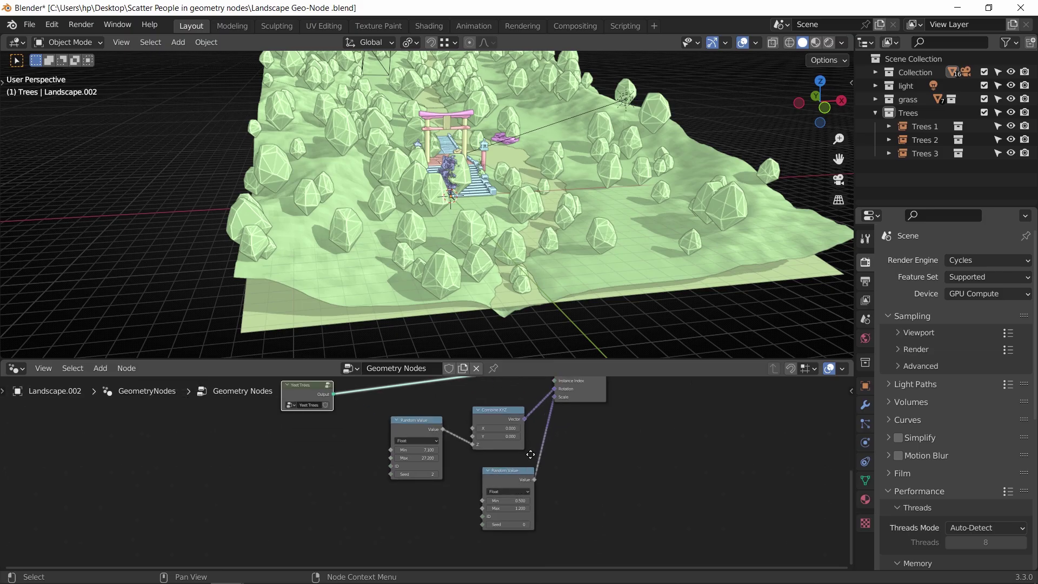
# Step: Group the rotation Random Value node together with the Combine XYZ node
pyautogui.scroll(1, 547, 456)
pyautogui.moveTo(535, 417); pyautogui.dragTo(423, 480)
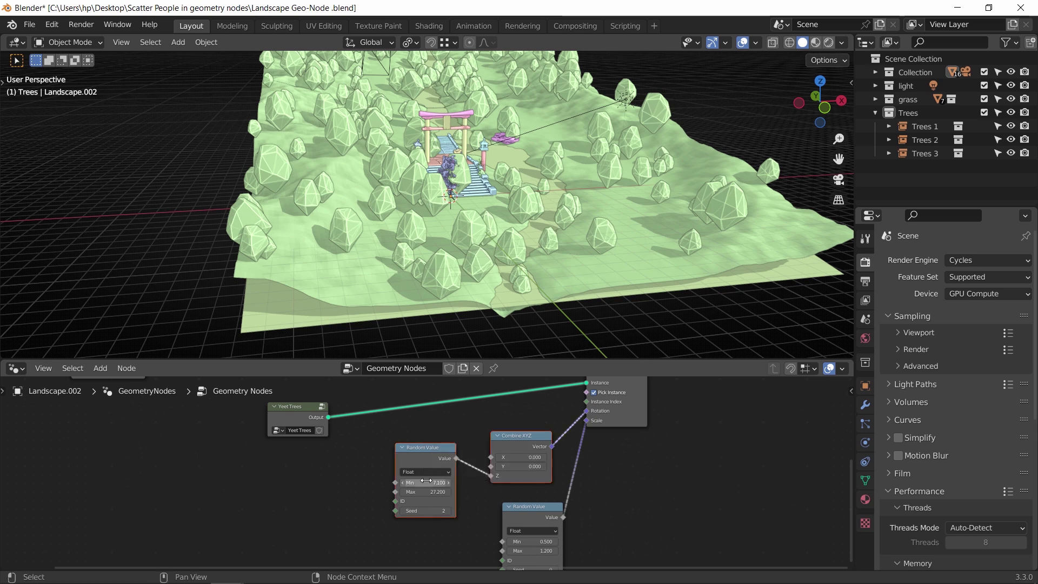
pyautogui.hotkey('ctrl', 'g')
pyautogui.scroll(2, 508, 422)
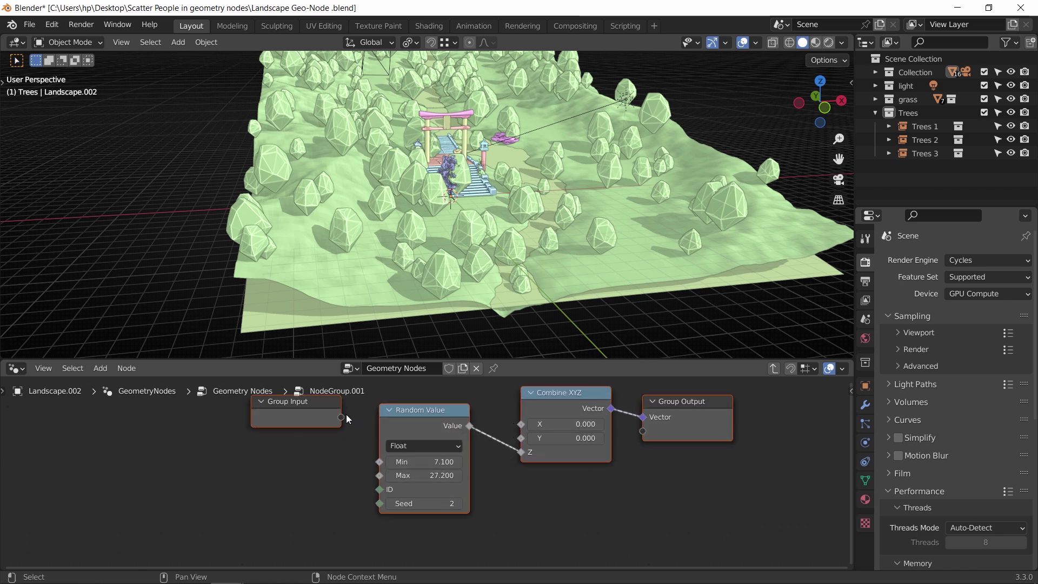
# Step: Expose the Random Value's Max as a group input, return to the main node tree and set the group's Max to 25.700
pyautogui.moveTo(340, 417); pyautogui.dragTo(380, 475)
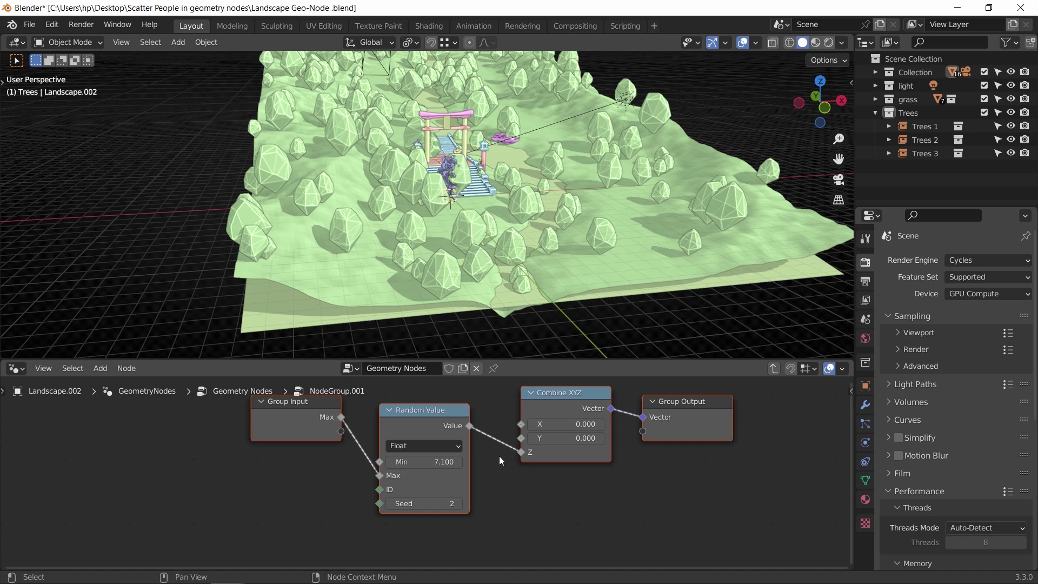
pyautogui.press('Tab')
pyautogui.moveTo(491, 477)
pyautogui.mouseDown()
pyautogui.moveTo(508, 476)
pyautogui.moveTo(497, 475)
pyautogui.mouseUp()
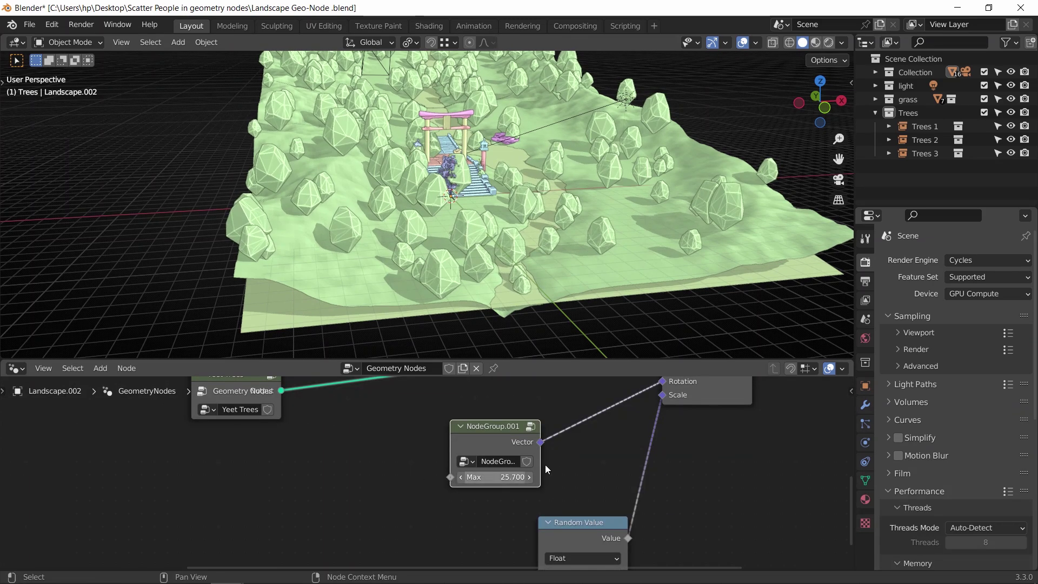
# Step: Show the landscape object's Geometry Nodes modifier properties
pyautogui.scroll(-4, 620, 477)
pyautogui.moveTo(620, 477); pyautogui.dragTo(615, 429, button='middle')
pyautogui.click(543, 466)
pyautogui.moveTo(544, 389); pyautogui.dragTo(528, 514, button='middle')
pyautogui.moveTo(726, 443); pyautogui.dragTo(636, 505, button='middle')
pyautogui.click(603, 438)
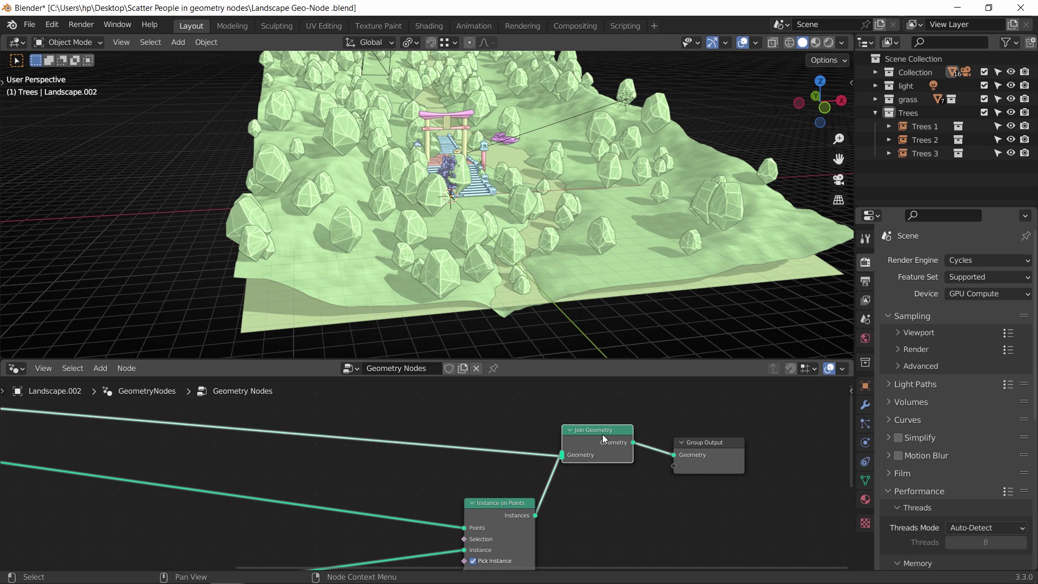
pyautogui.click(862, 405)
# Step: Connect the Distribute Points on Faces Density to the Group Input and set the modifier's Density to 0.420
pyautogui.scroll(-5, 422, 463)
pyautogui.moveTo(291, 494); pyautogui.dragTo(645, 510, button='middle')
pyautogui.scroll(6, 558, 522)
pyautogui.moveTo(490, 530); pyautogui.dragTo(604, 492, button='middle')
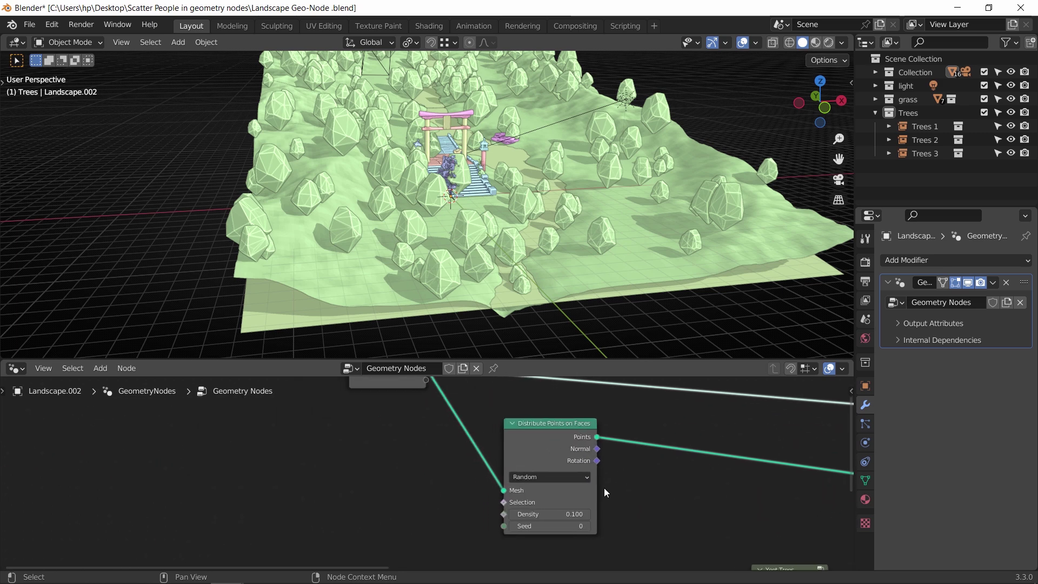
pyautogui.moveTo(473, 508); pyautogui.dragTo(477, 530, button='middle')
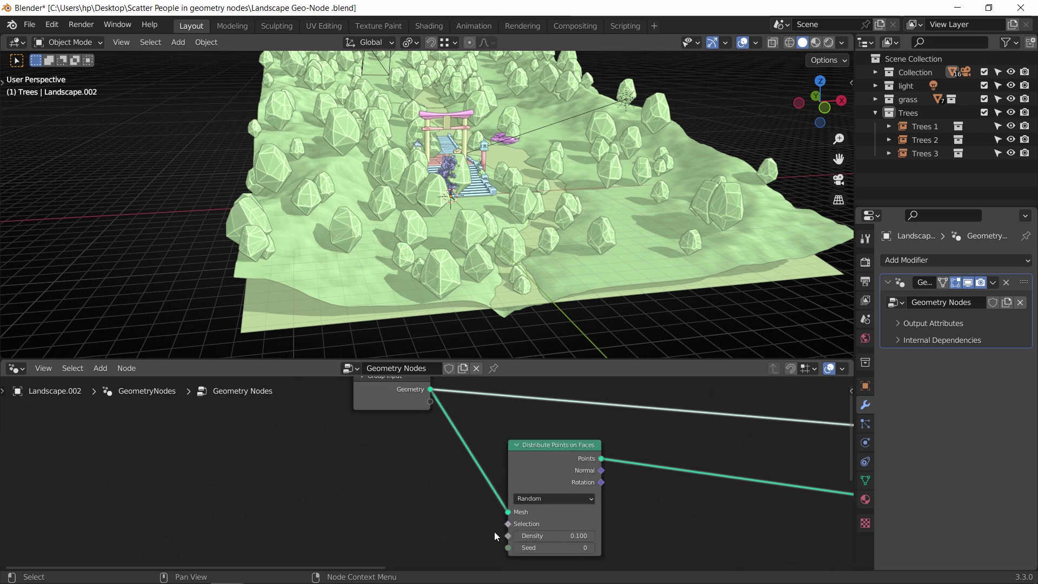
pyautogui.moveTo(503, 537); pyautogui.dragTo(431, 402)
pyautogui.moveTo(983, 312); pyautogui.dragTo(1007, 312)
pyautogui.keyDown('shift'); pyautogui.moveTo(545, 253); pyautogui.dragTo(508, 268, button='middle'); pyautogui.keyUp('shift')
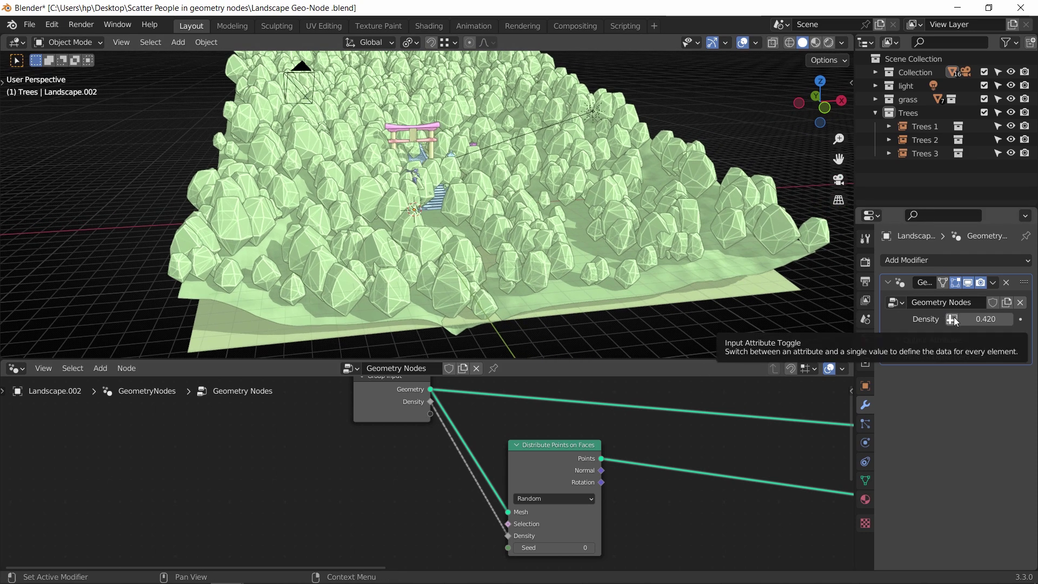
# Step: Switch the modifier's Density to attribute input and put the landscape in Weight Paint mode, seen from the top
pyautogui.click(952, 320)
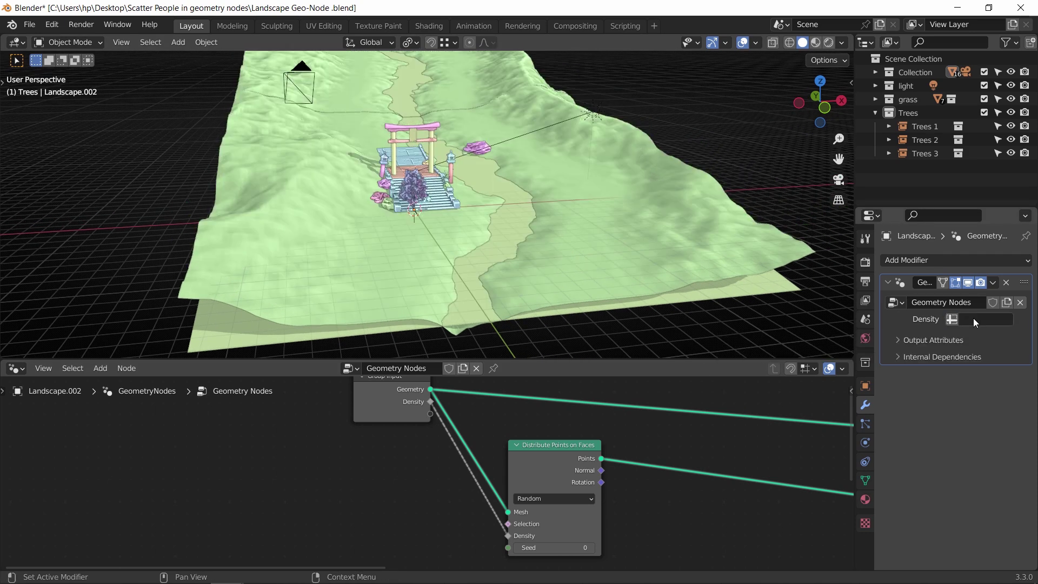
pyautogui.click(976, 320)
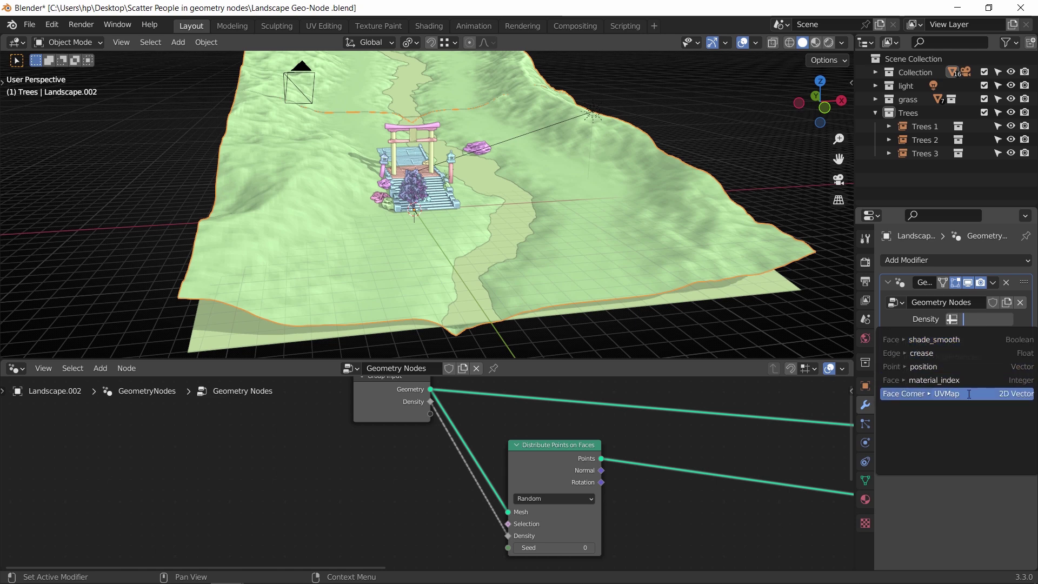
pyautogui.click(69, 42)
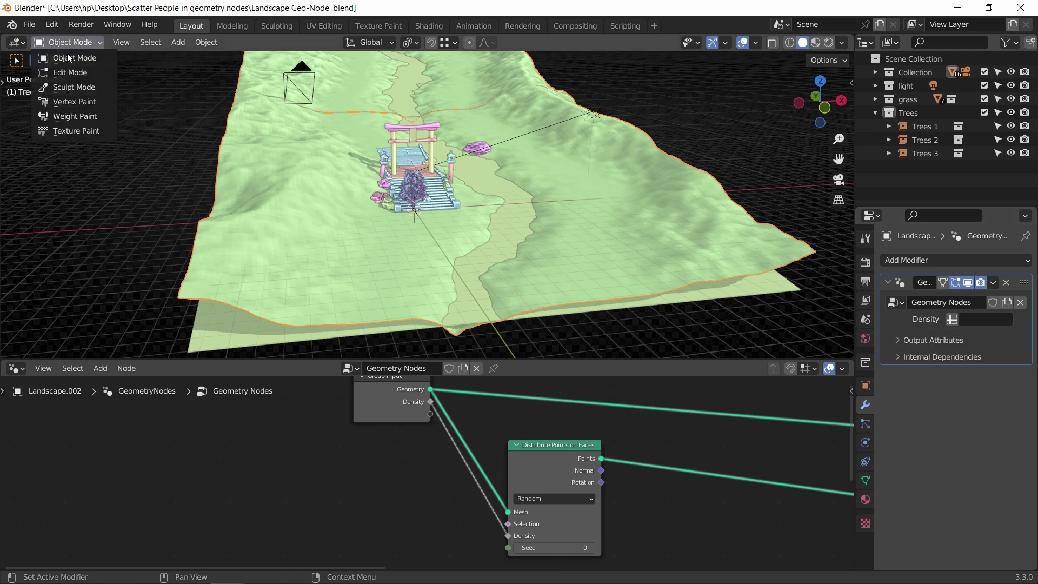
pyautogui.click(71, 114)
pyautogui.scroll(-2, 528, 155)
pyautogui.press('KP_7')
pyautogui.press('KP_7')
pyautogui.scroll(-3, 521, 179)
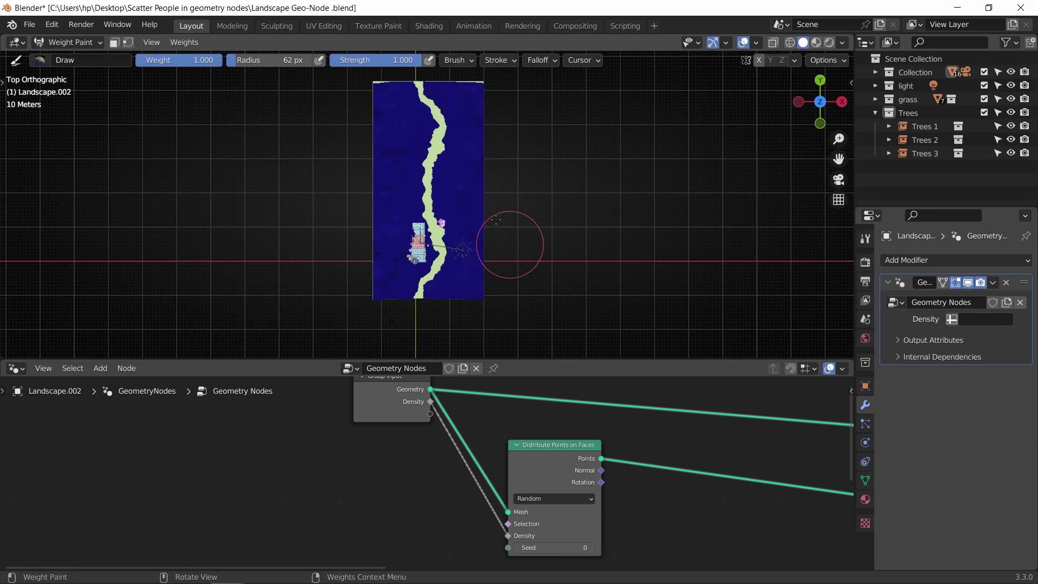
pyautogui.keyDown('shift'); pyautogui.moveTo(464, 192); pyautogui.dragTo(467, 220, button='middle'); pyautogui.keyUp('shift')
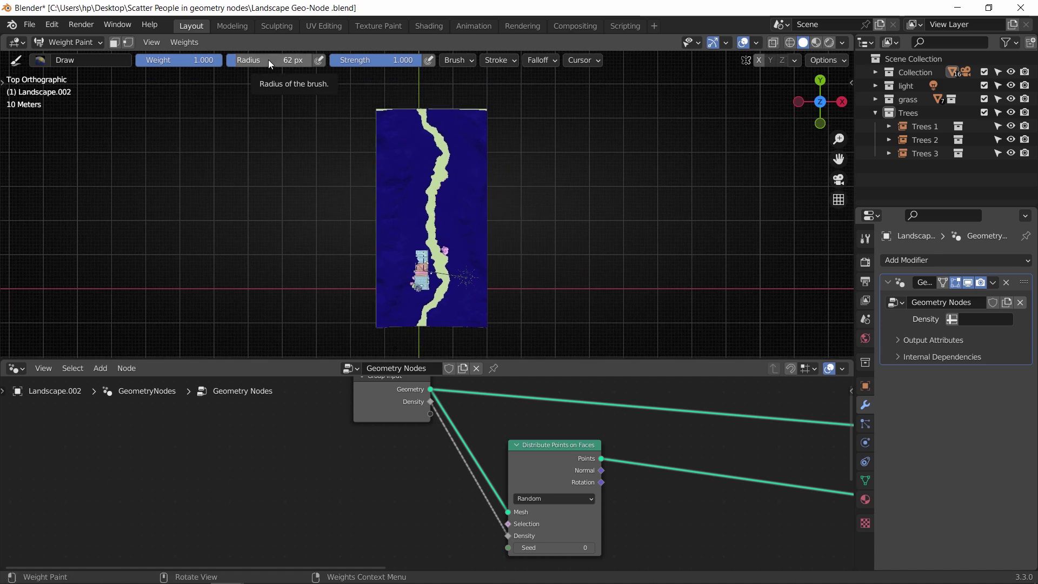
# Step: Undo the test stroke and set the weight brush radius to 50 px
pyautogui.moveTo(271, 61); pyautogui.dragTo(274, 61)
pyautogui.moveTo(419, 119); pyautogui.dragTo(435, 133)
pyautogui.hotkey('ctrl', 'z')
pyautogui.click(230, 60)
pyautogui.write('50')
pyautogui.press('Return')
# Step: Paint full weight along the whole river and around the shrine and its steps
pyautogui.scroll(1, 421, 93)
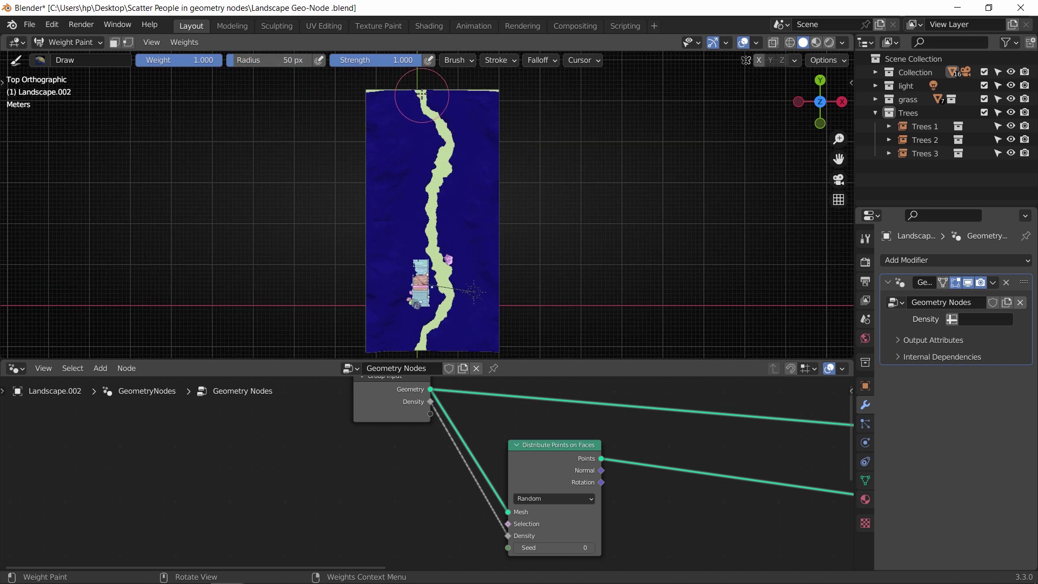
pyautogui.moveTo(422, 93)
pyautogui.mouseDown()
pyautogui.moveTo(443, 154)
pyautogui.moveTo(422, 346)
pyautogui.mouseUp()
pyautogui.scroll(5, 422, 292)
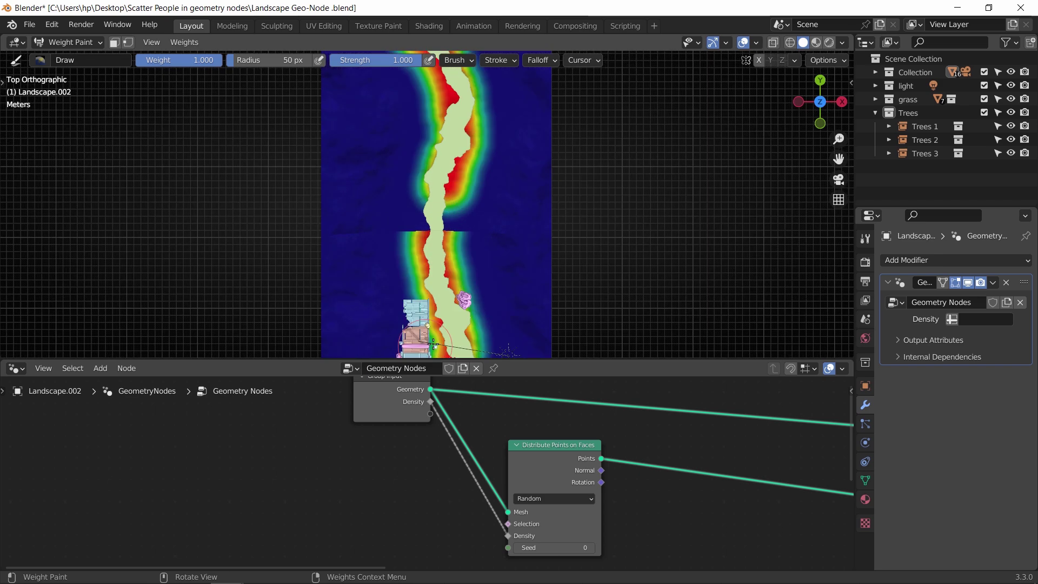
pyautogui.keyDown('shift'); pyautogui.moveTo(456, 97); pyautogui.dragTo(463, 54, button='middle'); pyautogui.keyUp('shift')
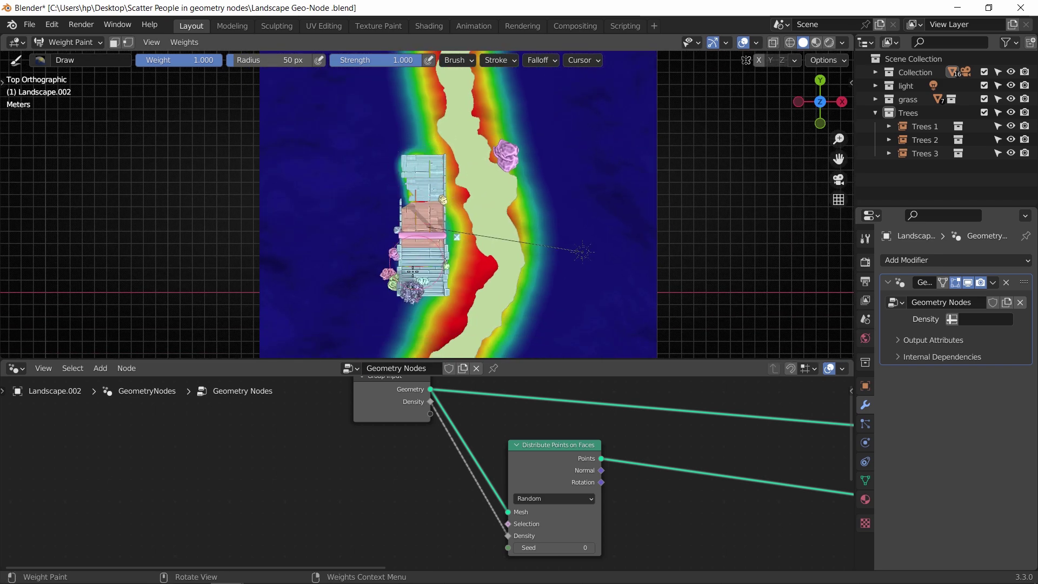
pyautogui.moveTo(412, 270); pyautogui.dragTo(430, 292)
pyautogui.scroll(-3, 541, 174)
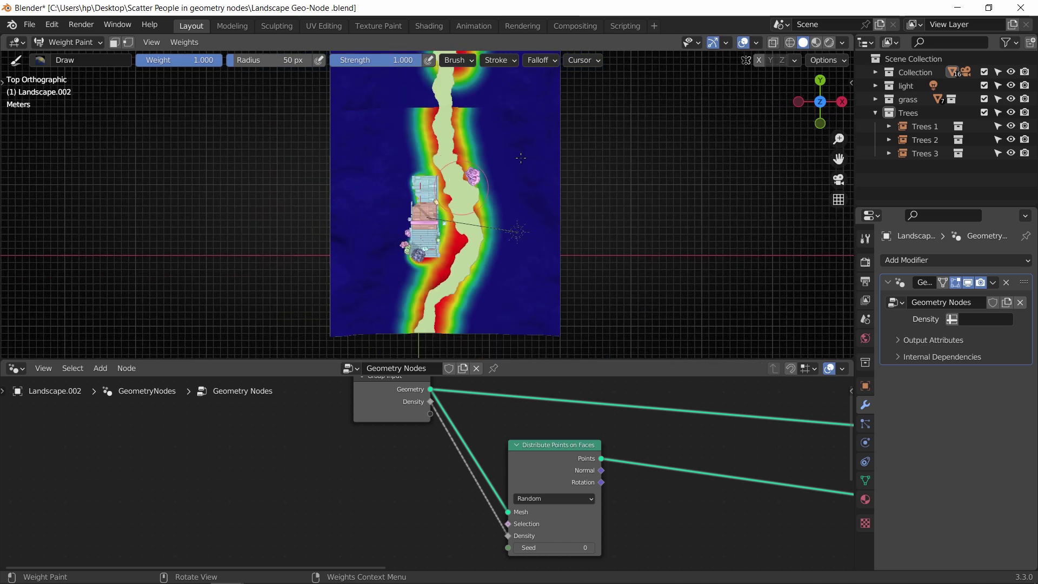
pyautogui.keyDown('shift'); pyautogui.moveTo(465, 177); pyautogui.dragTo(447, 206, button='middle'); pyautogui.keyUp('shift')
# Step: Invert the painted weights of the landscape's vertex group
pyautogui.click(184, 42)
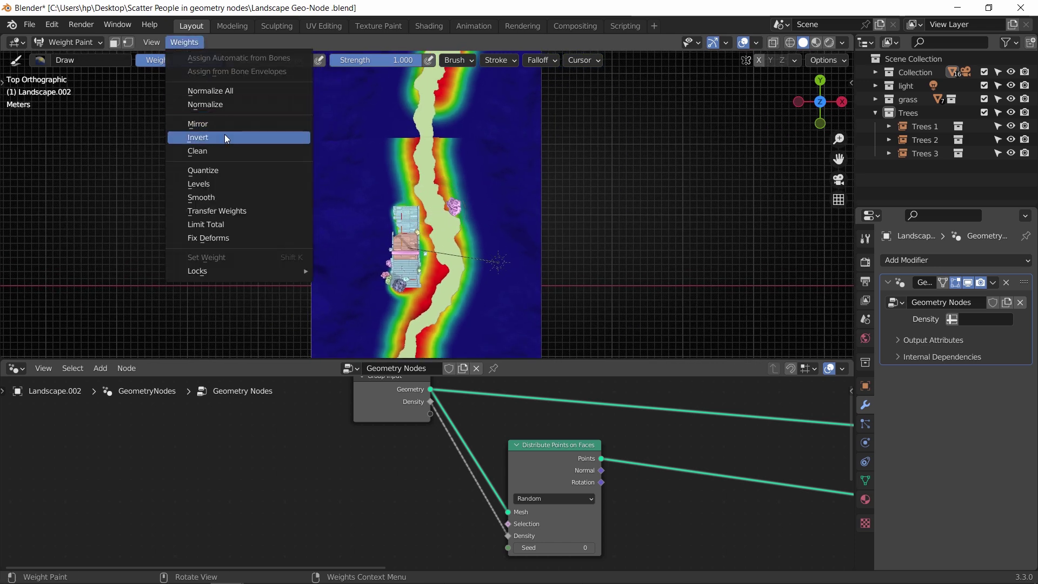
pyautogui.click(225, 138)
pyautogui.scroll(3, 409, 179)
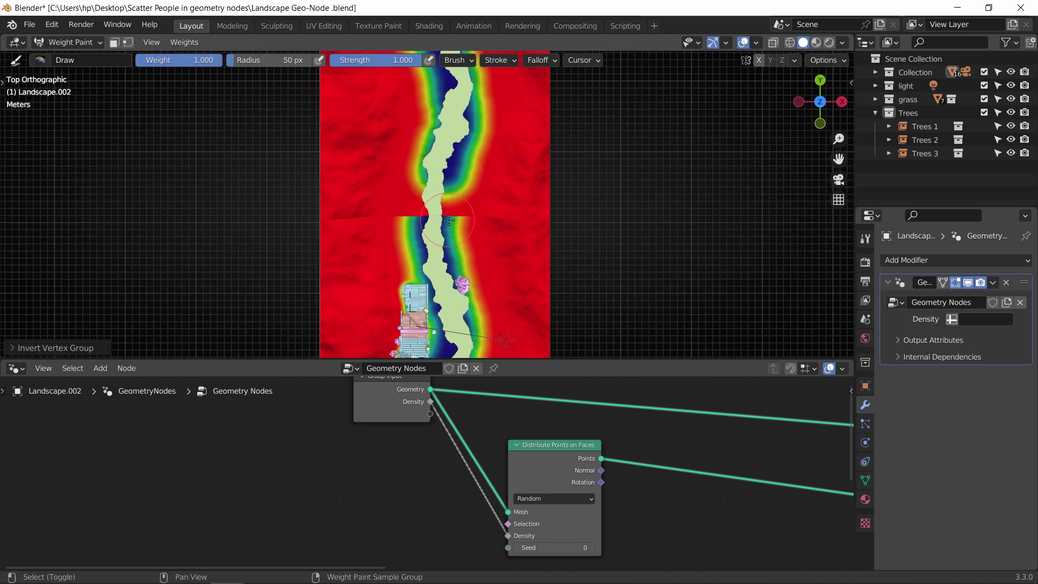
# Step: Paint over the gap in the low-weight band along the river using a reduced brush weight
pyautogui.moveTo(409, 180); pyautogui.dragTo(407, 198)
pyautogui.moveTo(527, 203); pyautogui.dragTo(416, 159, button='middle')
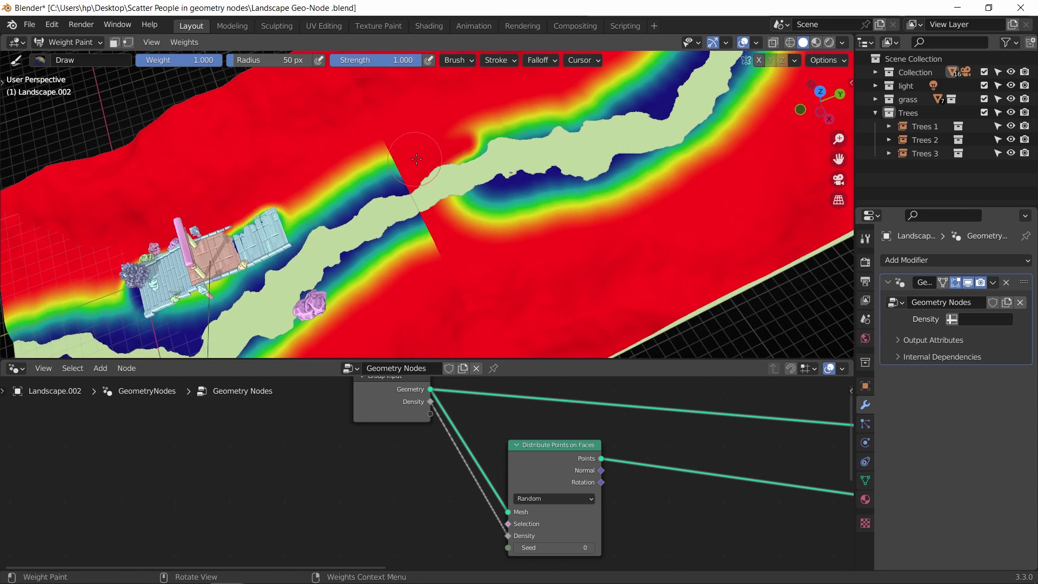
pyautogui.press('BackSpace')
pyautogui.moveTo(410, 166)
pyautogui.mouseDown()
pyautogui.moveTo(464, 136)
pyautogui.moveTo(501, 172)
pyautogui.mouseUp()
# Step: Set the brush weight to 1.000 and paint a small patch between the shrine steps and the river
pyautogui.scroll(-3, 476, 232)
pyautogui.keyDown('shift'); pyautogui.moveTo(476, 232); pyautogui.dragTo(566, 214, button='middle'); pyautogui.keyUp('shift')
pyautogui.scroll(5, 566, 214)
pyautogui.moveTo(160, 60); pyautogui.dragTo(220, 60)
pyautogui.moveTo(465, 222)
pyautogui.mouseDown()
pyautogui.moveTo(381, 231)
pyautogui.moveTo(452, 237)
pyautogui.mouseUp()
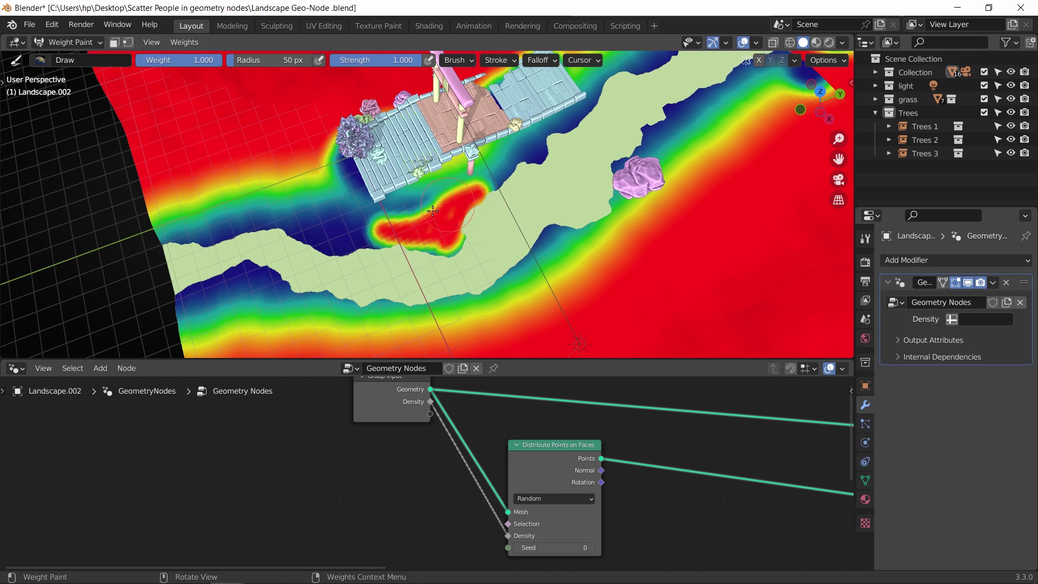
# Step: Assign the painted vertex group named Group as the modifier's Density attribute and check the tree distribution
pyautogui.click(980, 319)
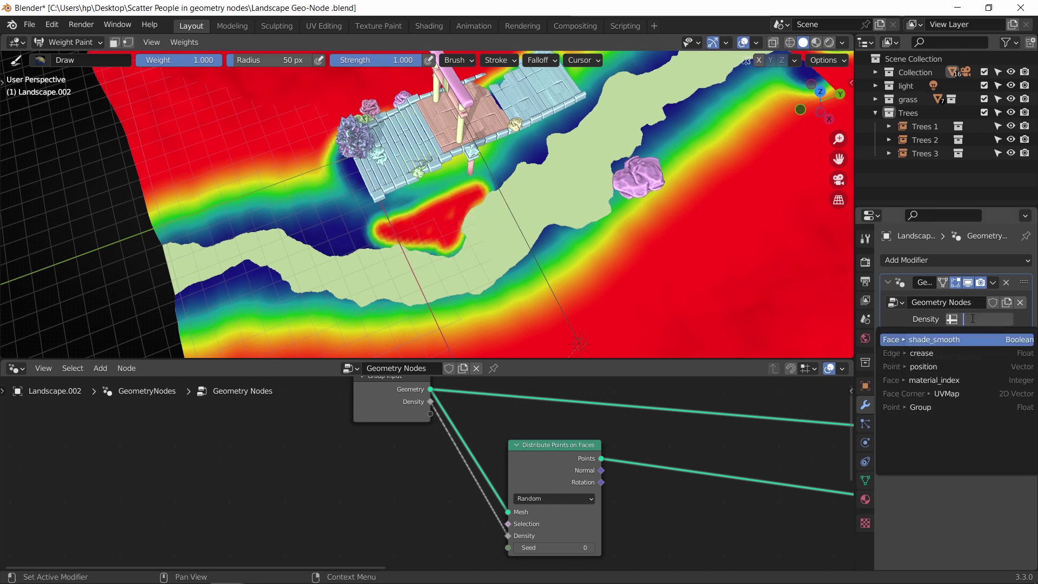
pyautogui.click(944, 406)
pyautogui.scroll(-4, 424, 281)
pyautogui.moveTo(425, 281); pyautogui.dragTo(584, 237, button='middle')
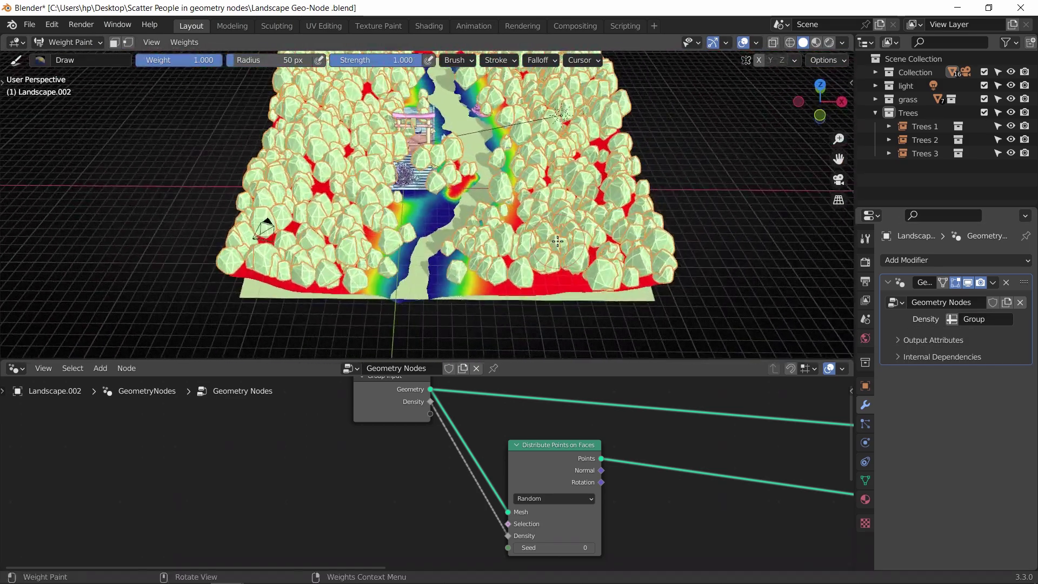
pyautogui.scroll(5, 579, 235)
pyautogui.scroll(-2, 444, 227)
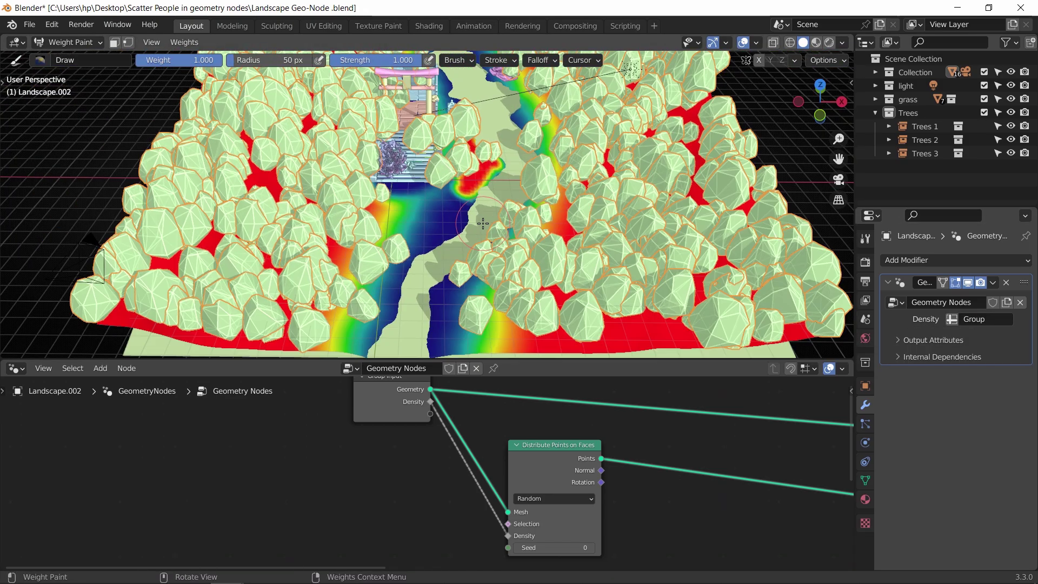
# Step: Set the brush weight to 0.000 and paint away the trees covering the shrine steps
pyautogui.moveTo(444, 227); pyautogui.dragTo(430, 245, button='middle')
pyautogui.scroll(4, 430, 245)
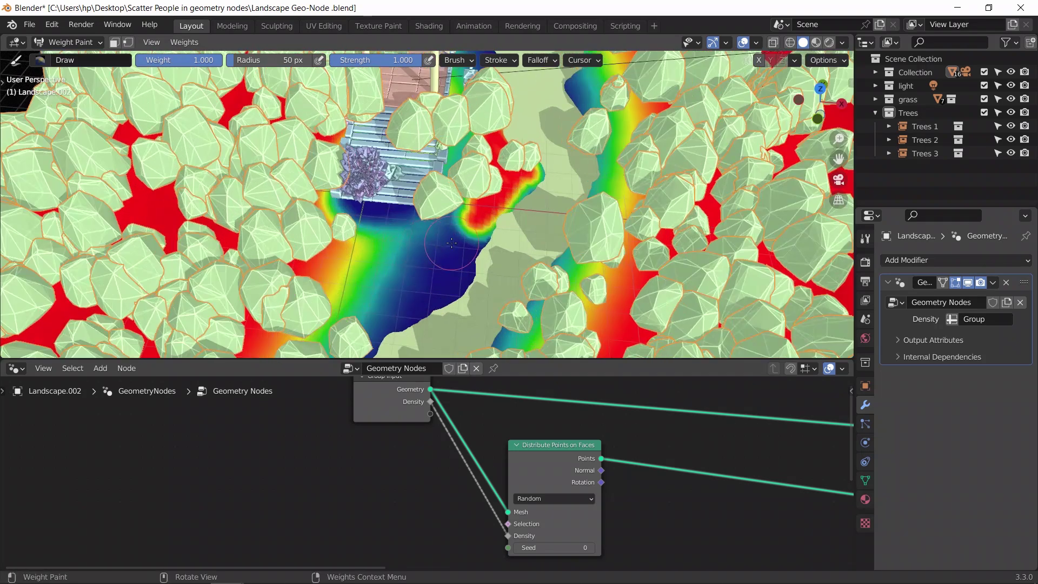
pyautogui.moveTo(151, 59); pyautogui.dragTo(135, 60)
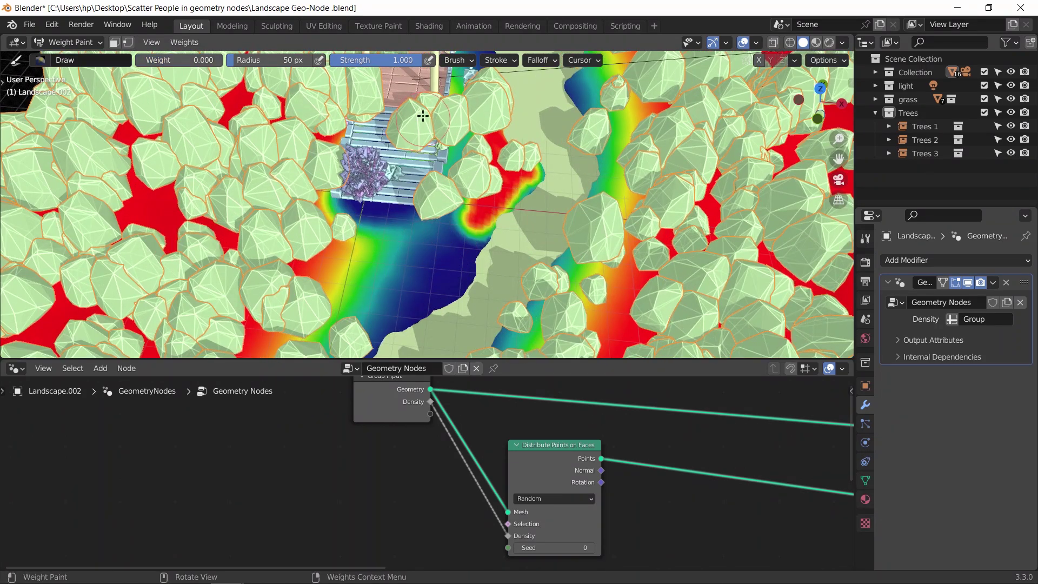
pyautogui.moveTo(436, 216)
pyautogui.mouseDown(button='middle')
pyautogui.moveTo(352, 211)
pyautogui.moveTo(446, 204)
pyautogui.mouseUp(button='middle')
pyautogui.moveTo(468, 163); pyautogui.dragTo(400, 217)
# Step: Enlarge the weight brush radius to 81 px and inspect the cleared area around the shrine and river
pyautogui.moveTo(393, 275)
pyautogui.keyDown('shift'); pyautogui.mouseDown(button='middle')
pyautogui.moveTo(425, 172)
pyautogui.moveTo(391, 225)
pyautogui.moveTo(358, 250)
pyautogui.mouseUp(button='middle'); pyautogui.keyUp('shift')
pyautogui.moveTo(393, 280)
pyautogui.mouseDown(button='middle')
pyautogui.moveTo(378, 238)
pyautogui.moveTo(373, 135)
pyautogui.moveTo(357, 229)
pyautogui.moveTo(347, 181)
pyautogui.mouseUp(button='middle')
pyautogui.press('f')
pyautogui.click(395, 238)
pyautogui.moveTo(435, 207); pyautogui.dragTo(449, 227, button='middle')
pyautogui.scroll(-4, 465, 243)
pyautogui.moveTo(519, 273); pyautogui.dragTo(461, 275, button='middle')
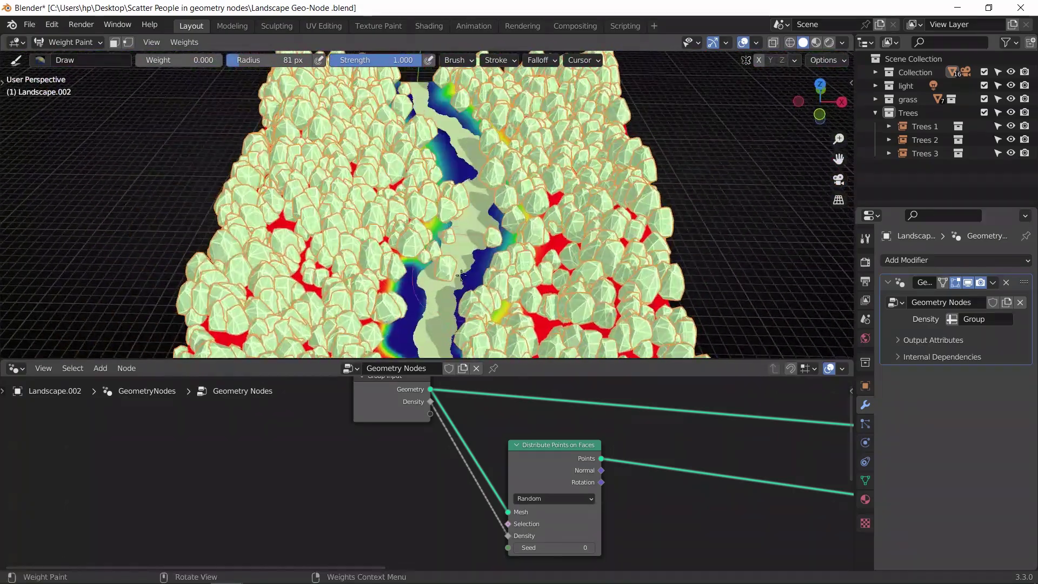
pyautogui.scroll(-3, 468, 195)
pyautogui.scroll(6, 502, 192)
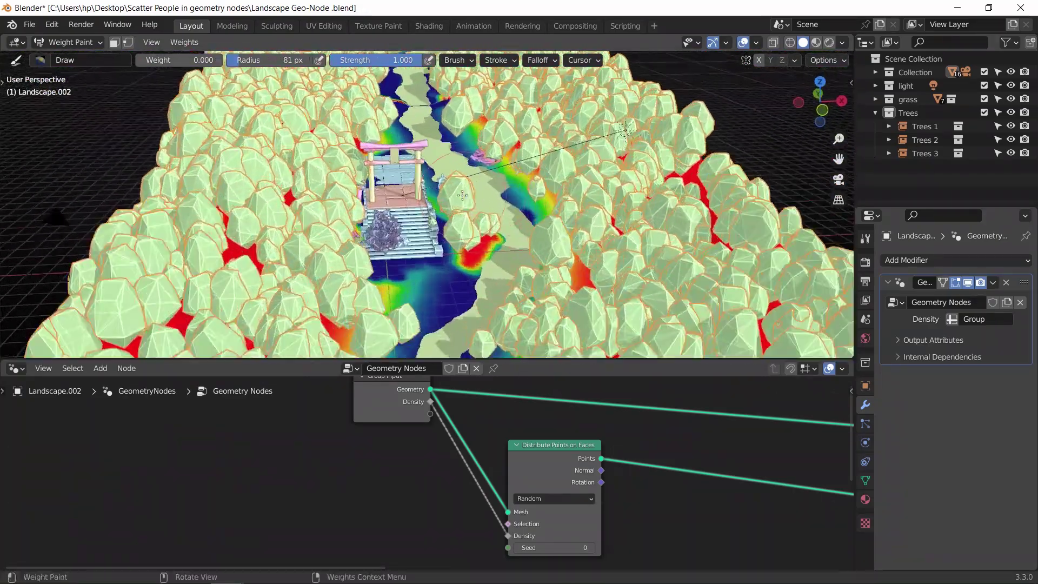
# Step: Return to Object Mode, enlarge the viewport and render the image from the camera view
pyautogui.click(97, 46)
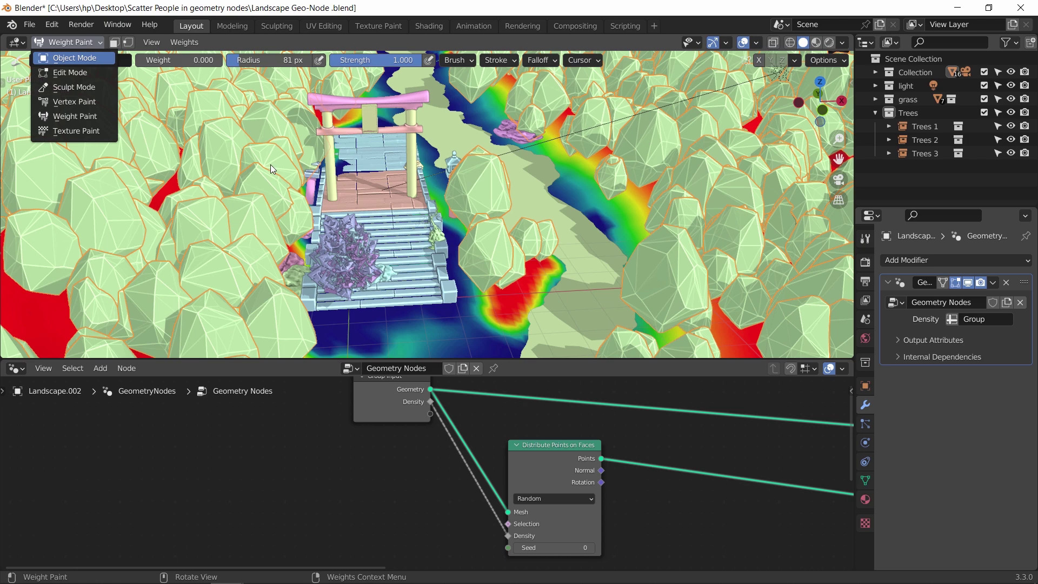
pyautogui.click(63, 56)
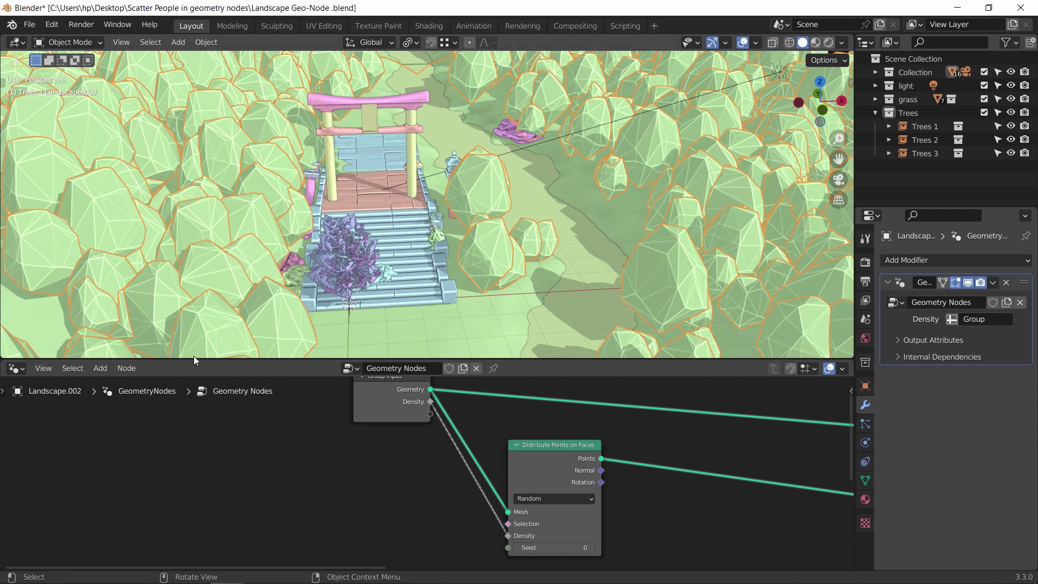
pyautogui.moveTo(194, 359); pyautogui.dragTo(194, 398)
pyautogui.press('KP_0')
pyautogui.click(80, 25)
pyautogui.click(127, 41)
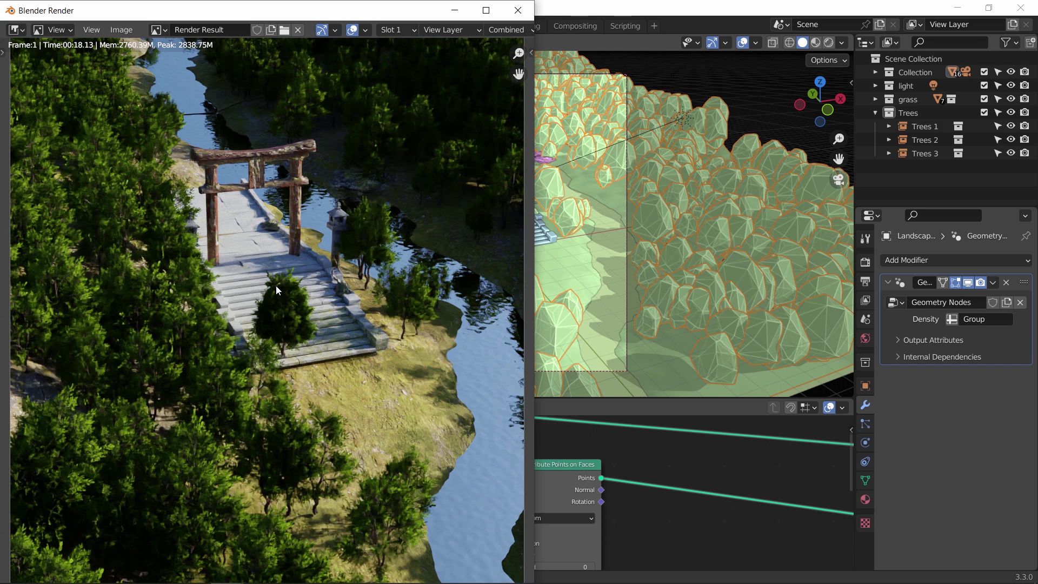
pyautogui.press('g')
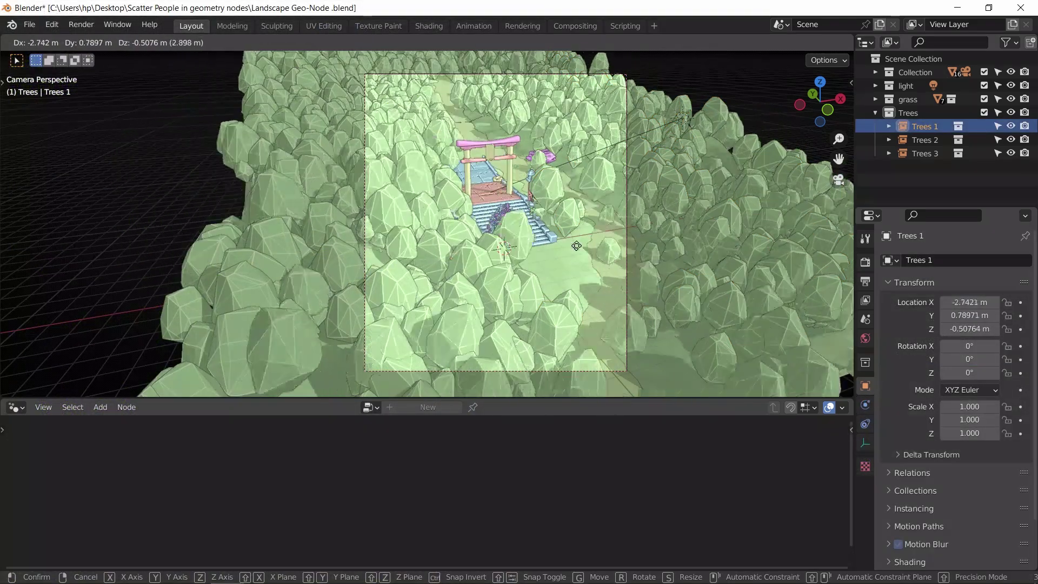
pyautogui.rightClick(530, 267)
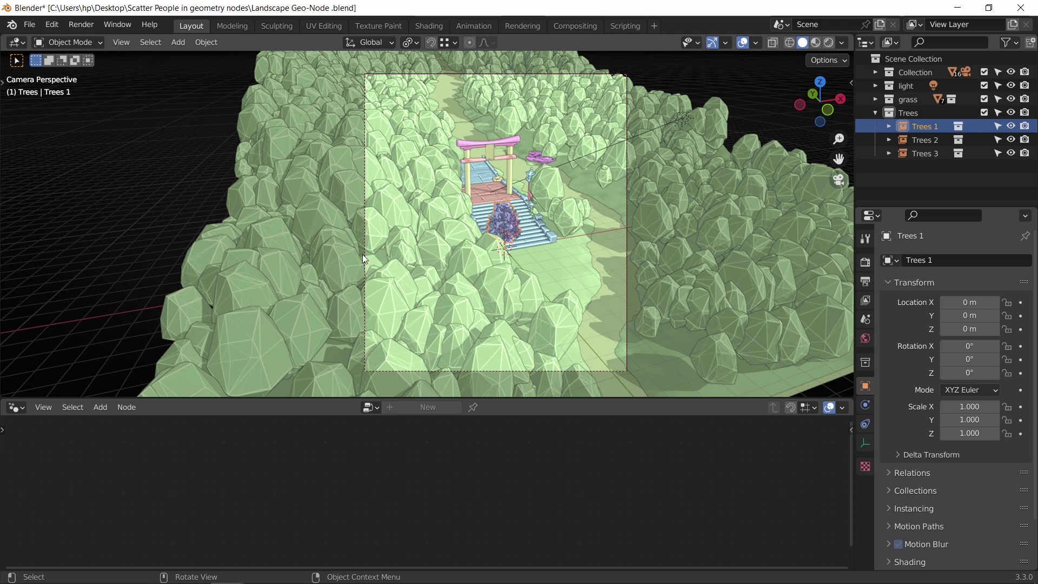
pyautogui.click(564, 275)
pyautogui.scroll(-5, 563, 273)
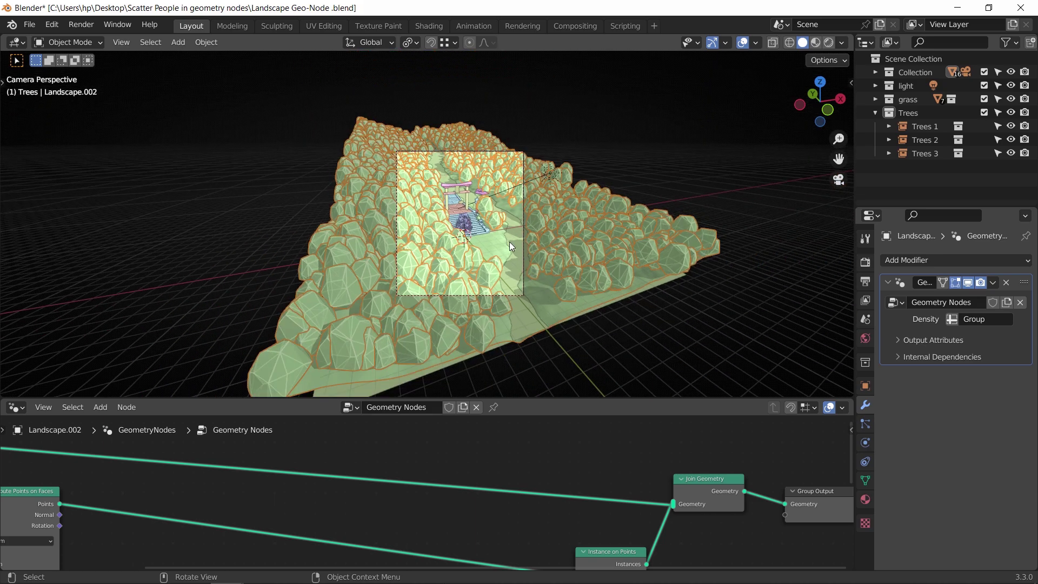
pyautogui.moveTo(509, 242); pyautogui.dragTo(471, 302, button='middle')
pyautogui.moveTo(933, 175); pyautogui.dragTo(916, 126)
pyautogui.scroll(-5, 487, 190)
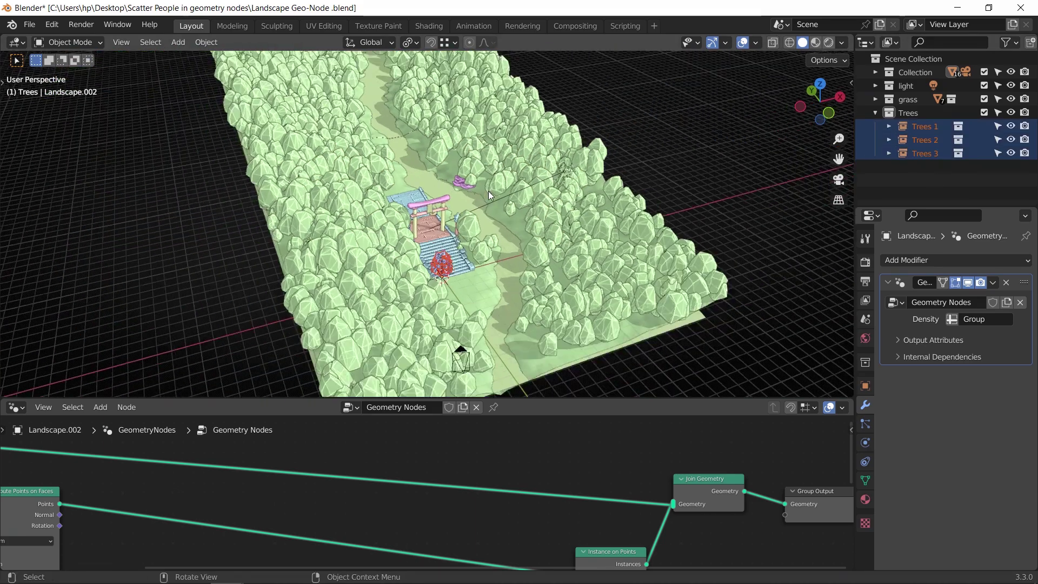
pyautogui.hotkey('ctrl', 'i')
pyautogui.press('g')
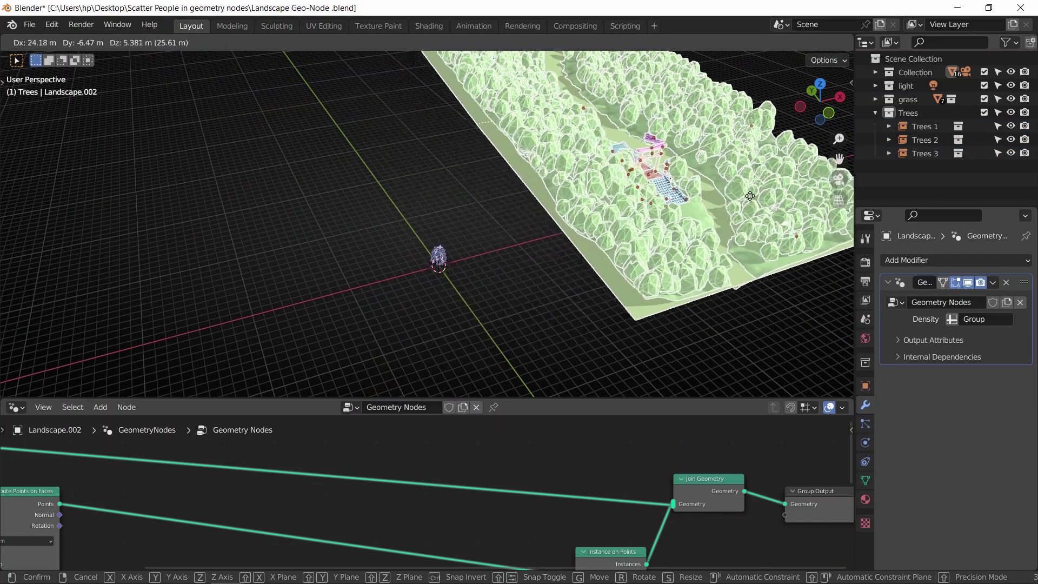
pyautogui.rightClick(529, 200)
pyautogui.scroll(5, 529, 199)
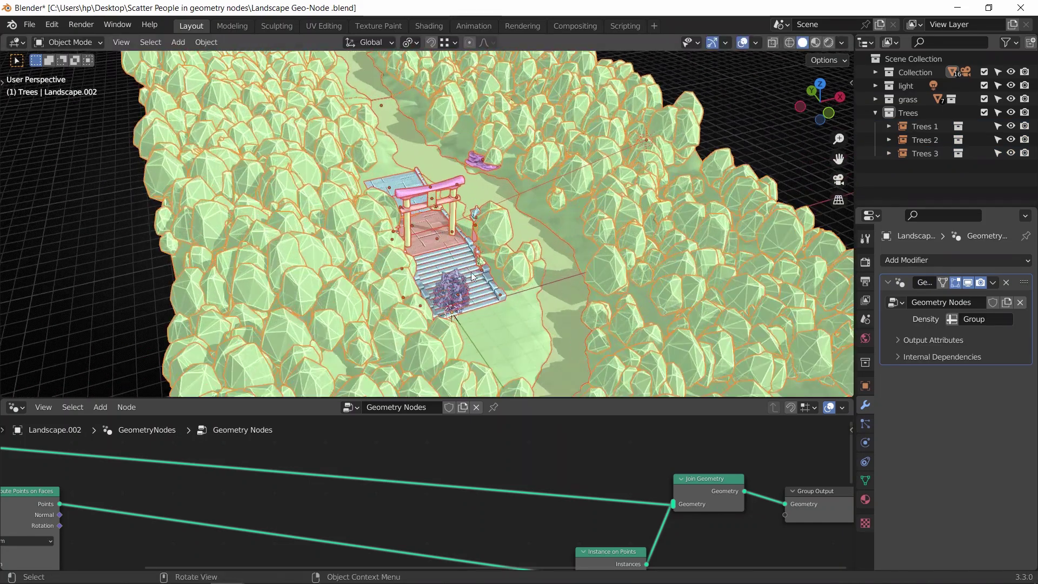
# Step: Select Trees 1, Trees 2 and Trees 3 and disable Camera in the ray visibility settings
pyautogui.click(924, 126)
pyautogui.moveTo(936, 172); pyautogui.dragTo(912, 127)
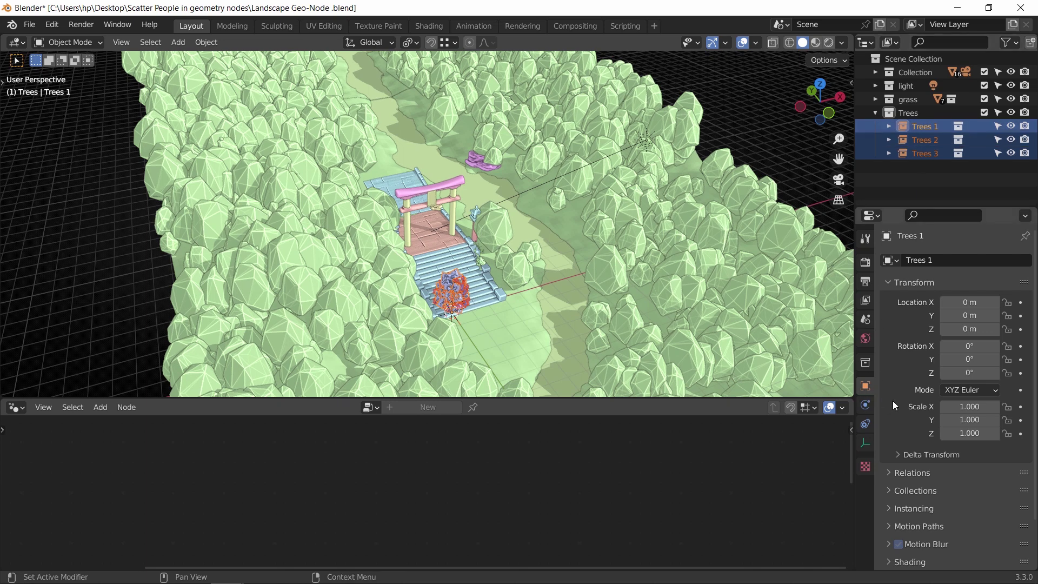
pyautogui.scroll(-3, 892, 401)
pyautogui.click(910, 522)
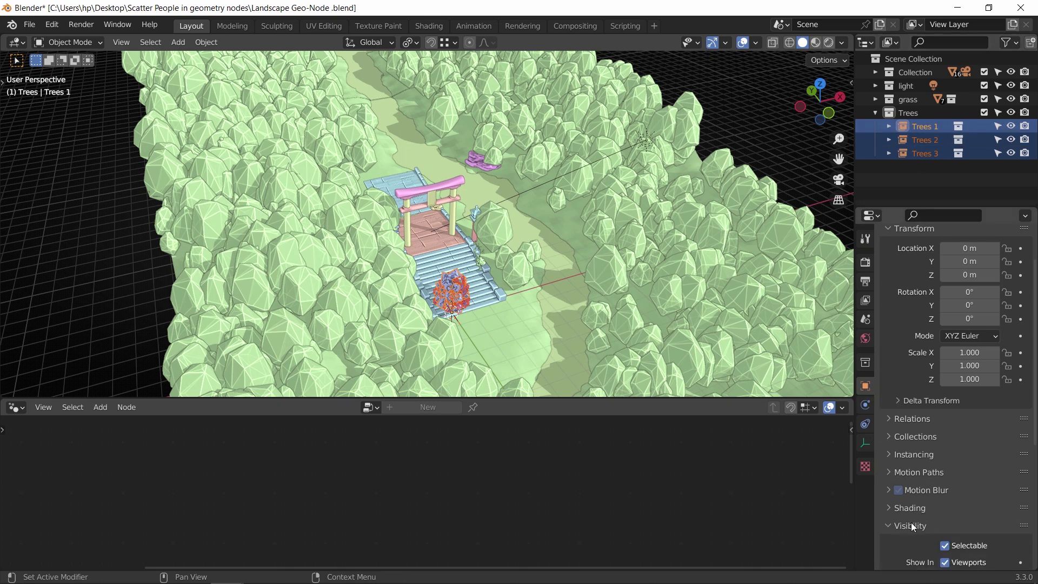
pyautogui.scroll(-6, 910, 522)
pyautogui.click(951, 500)
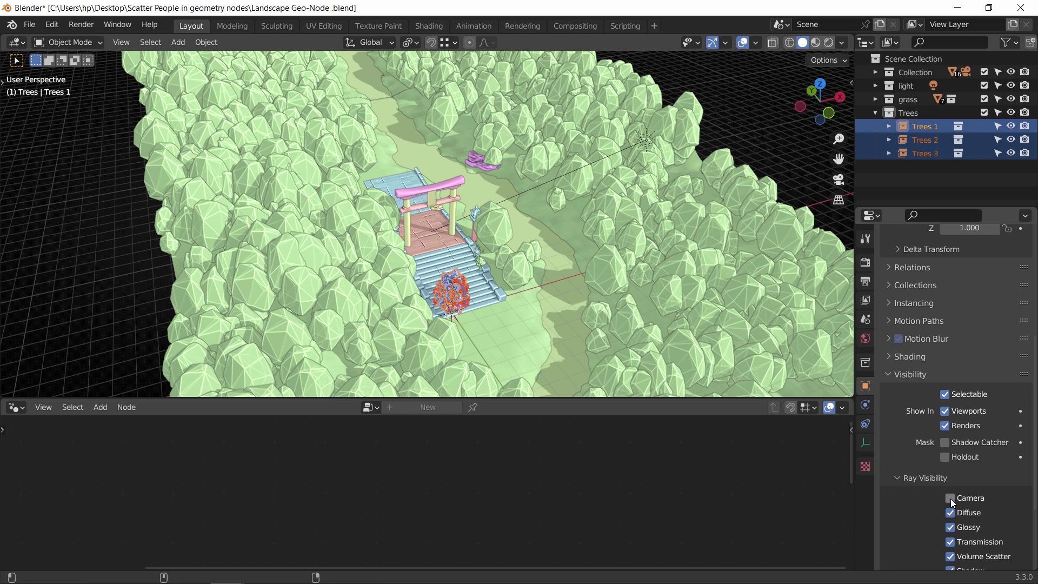
# Step: Render the image again with the source trees hidden from the camera
pyautogui.moveTo(506, 234); pyautogui.dragTo(510, 204, button='middle')
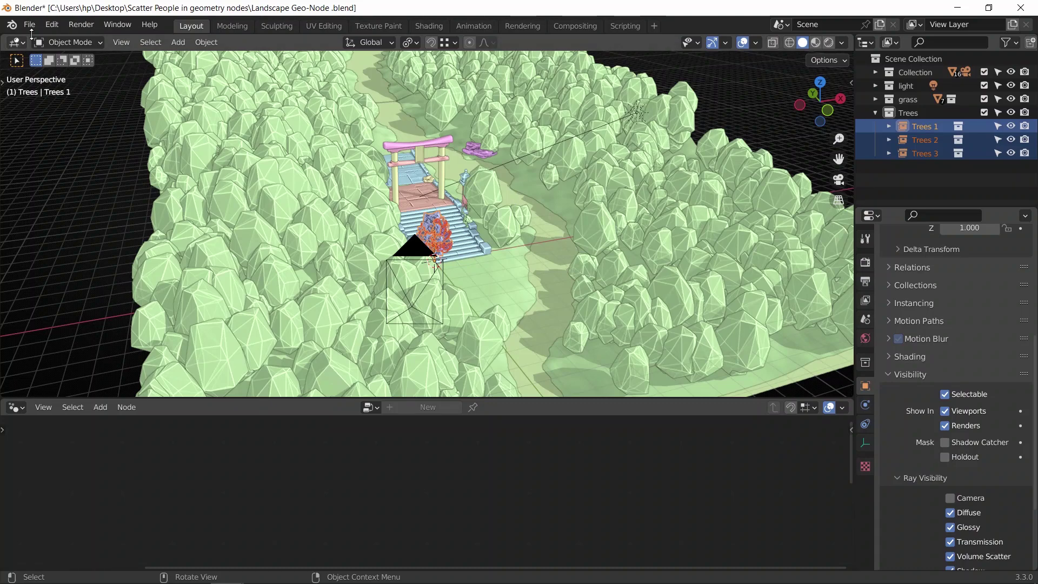
pyautogui.click(81, 25)
pyautogui.click(89, 39)
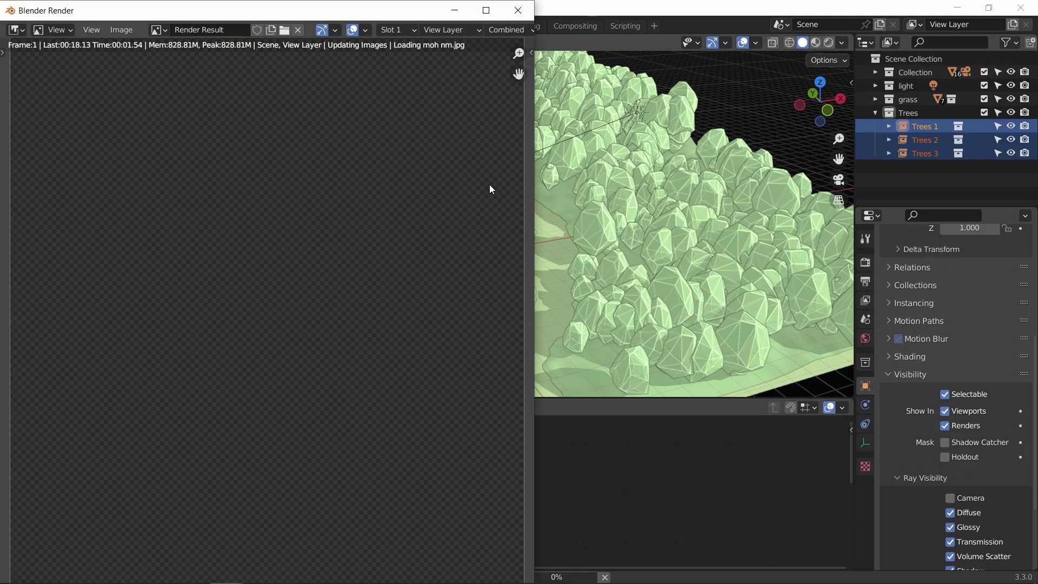